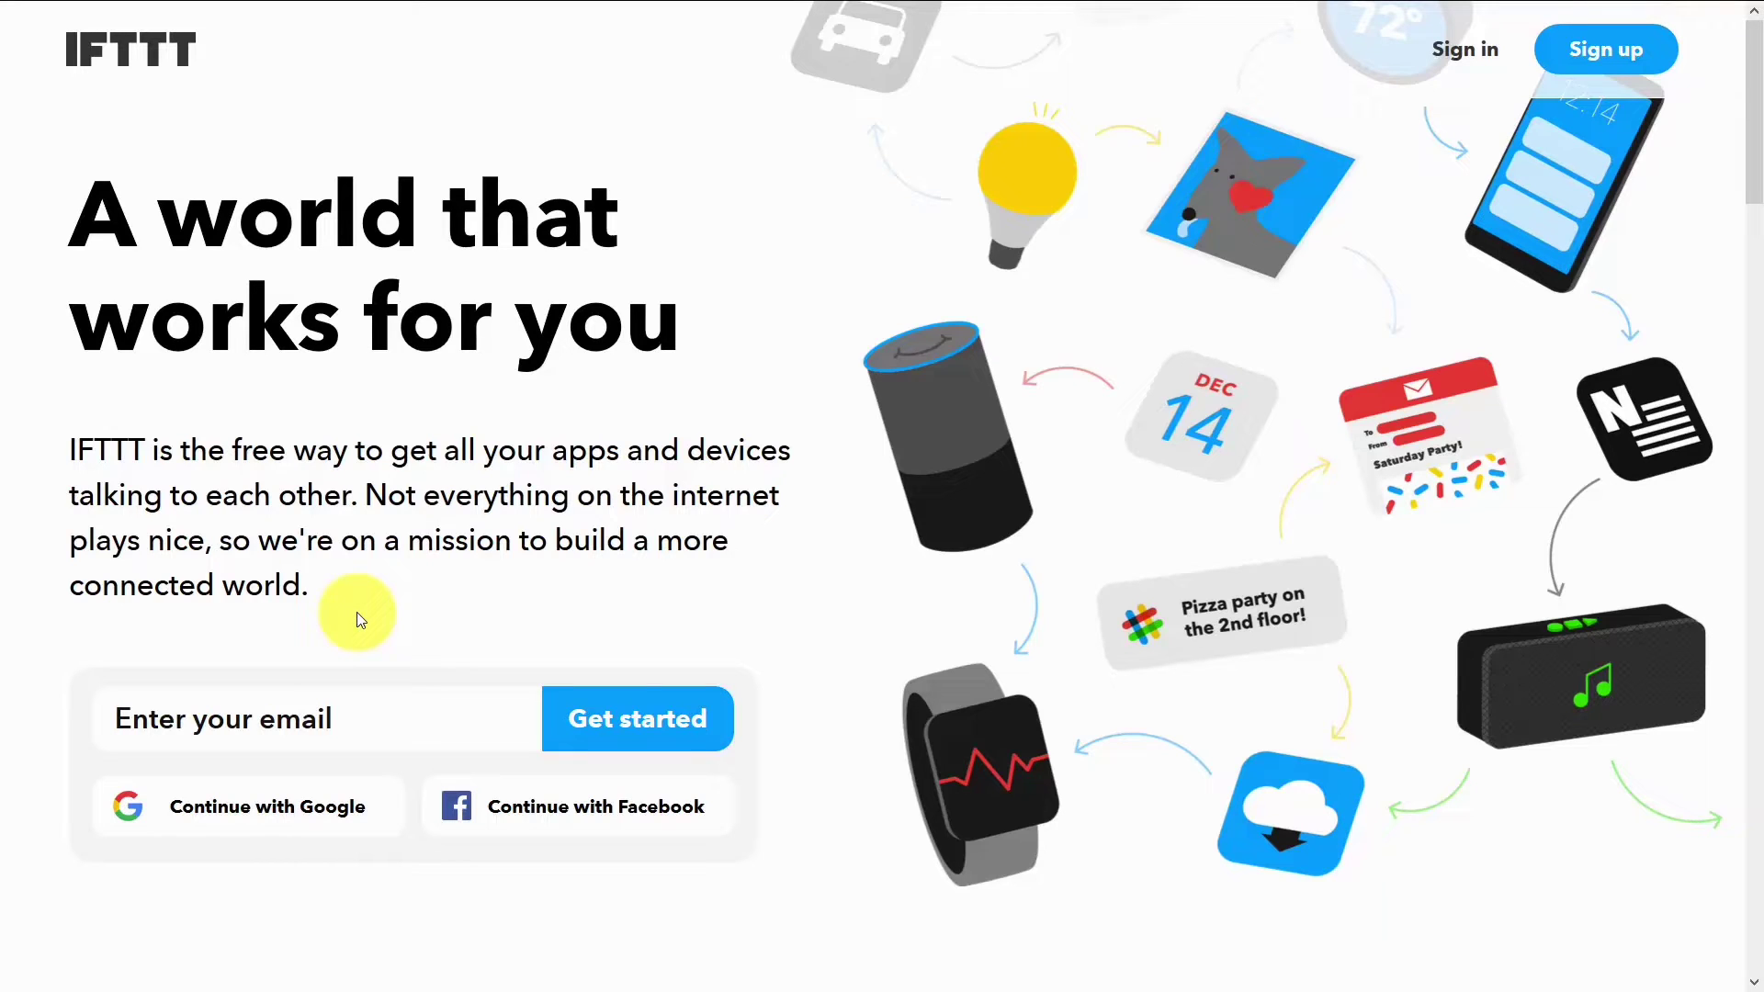
Step: Exit full-screen and browse the IFTTT Evernote service page with its Connect option
{"action": "key", "text": "F11"}
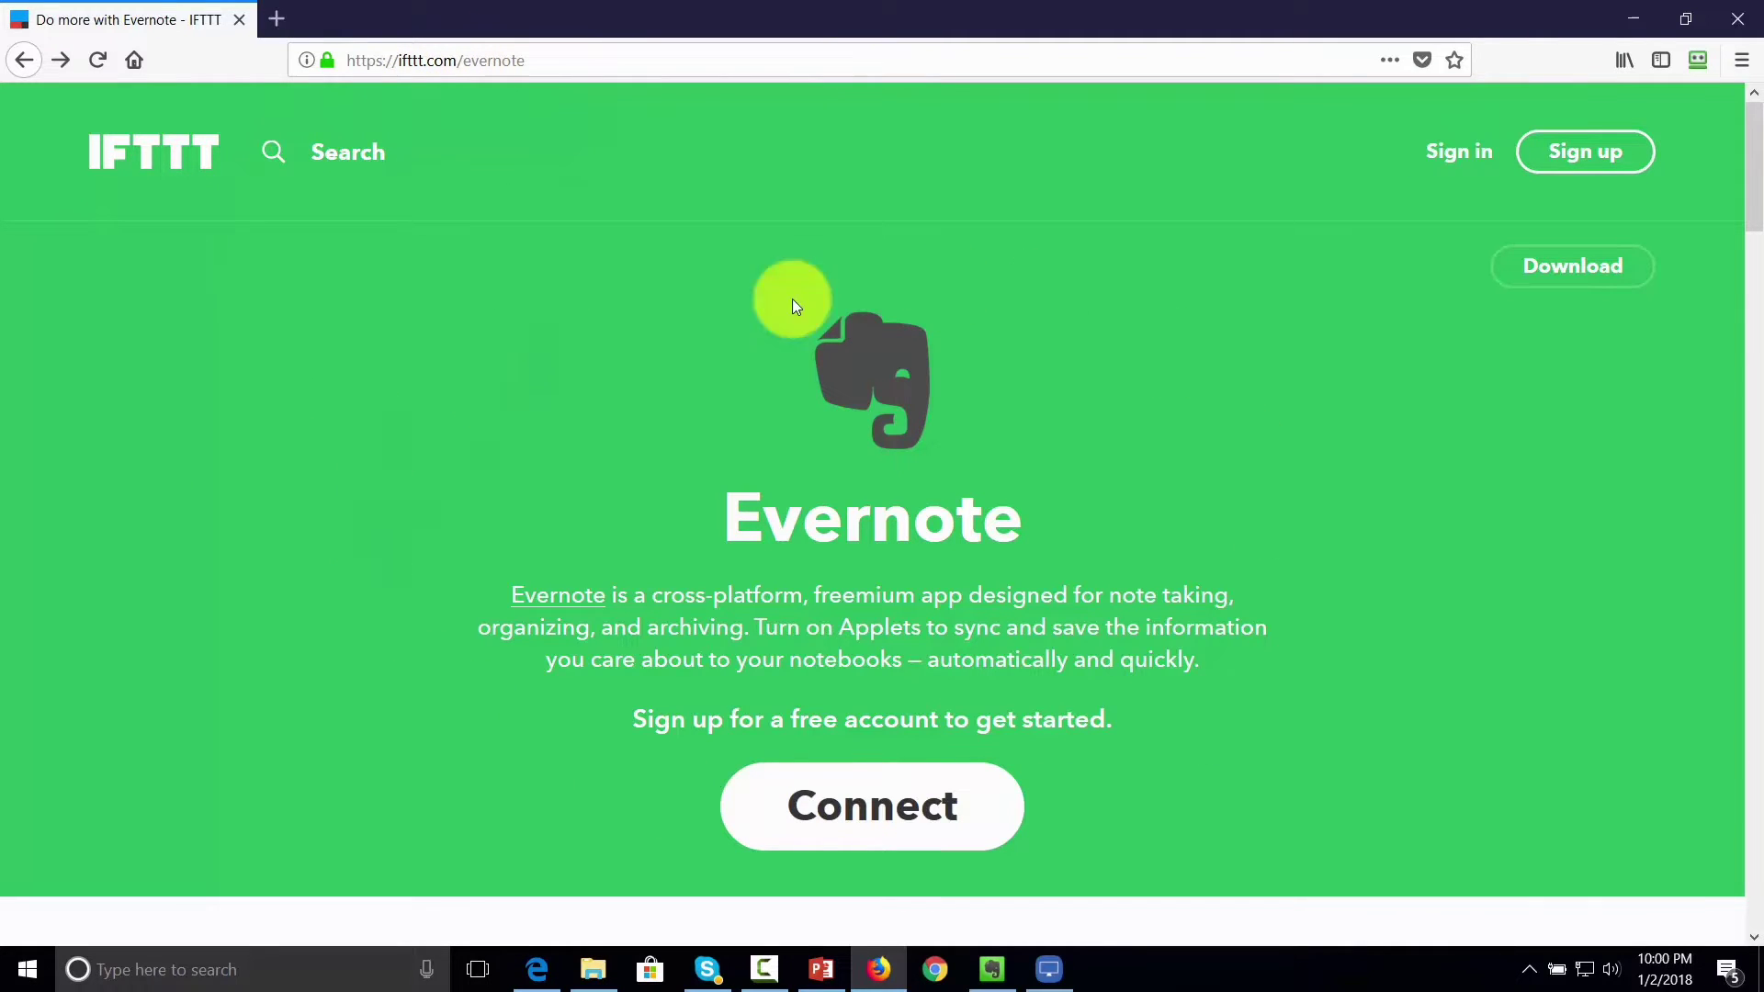
{"action": "scroll", "coordinate": [615, 441], "scroll_direction": "down", "scroll_amount": 10}
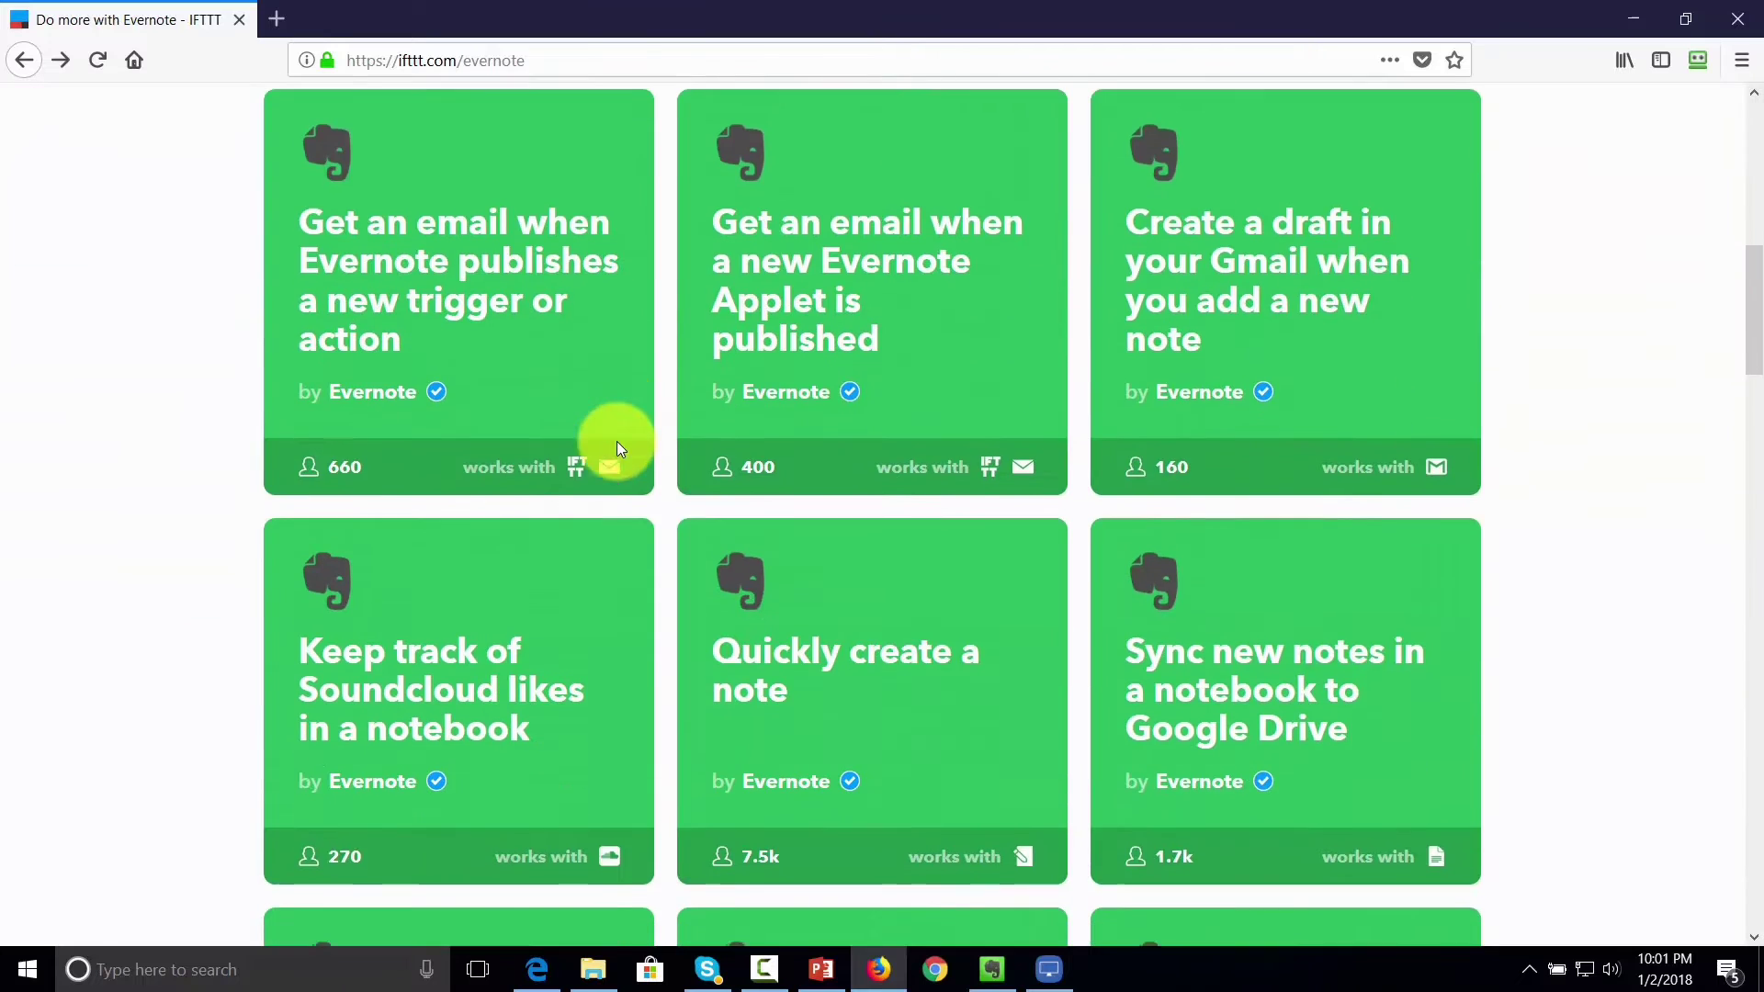
{"action": "scroll", "coordinate": [618, 448], "scroll_direction": "up", "scroll_amount": 10}
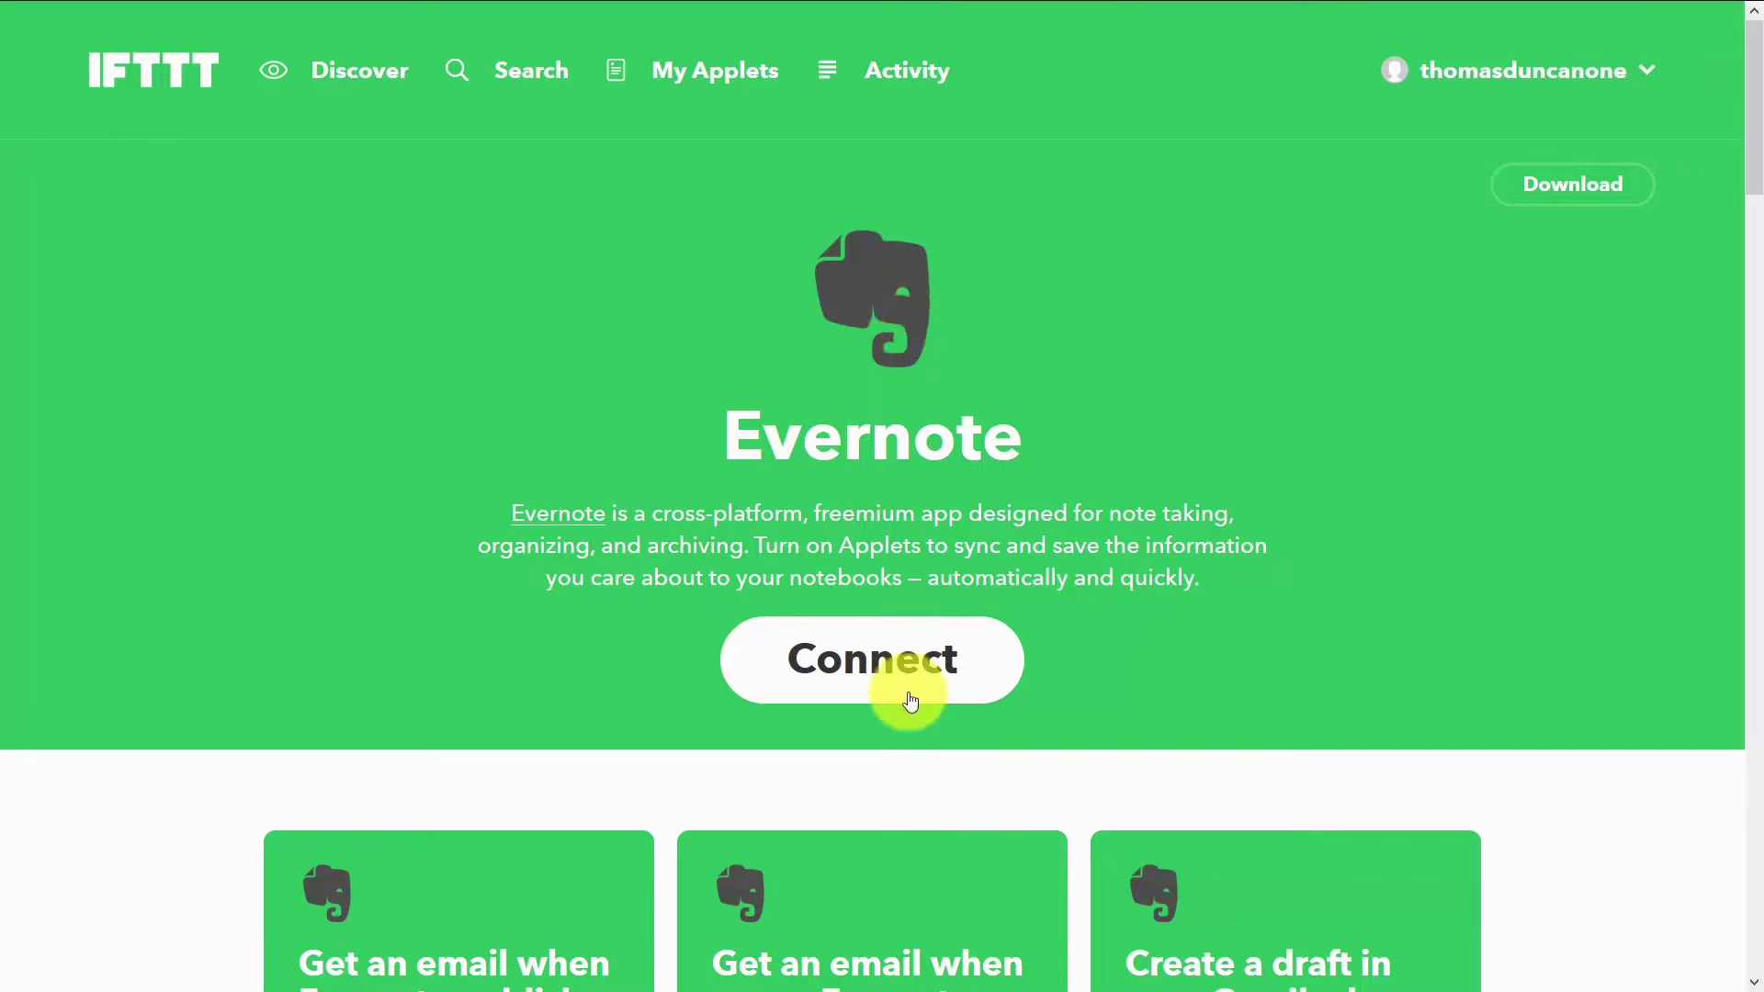
Step: Connect Evernote with the account e-mail, keep 'For 1 year' access and authorize IFTTT
{"action": "left_click", "coordinate": [891, 668]}
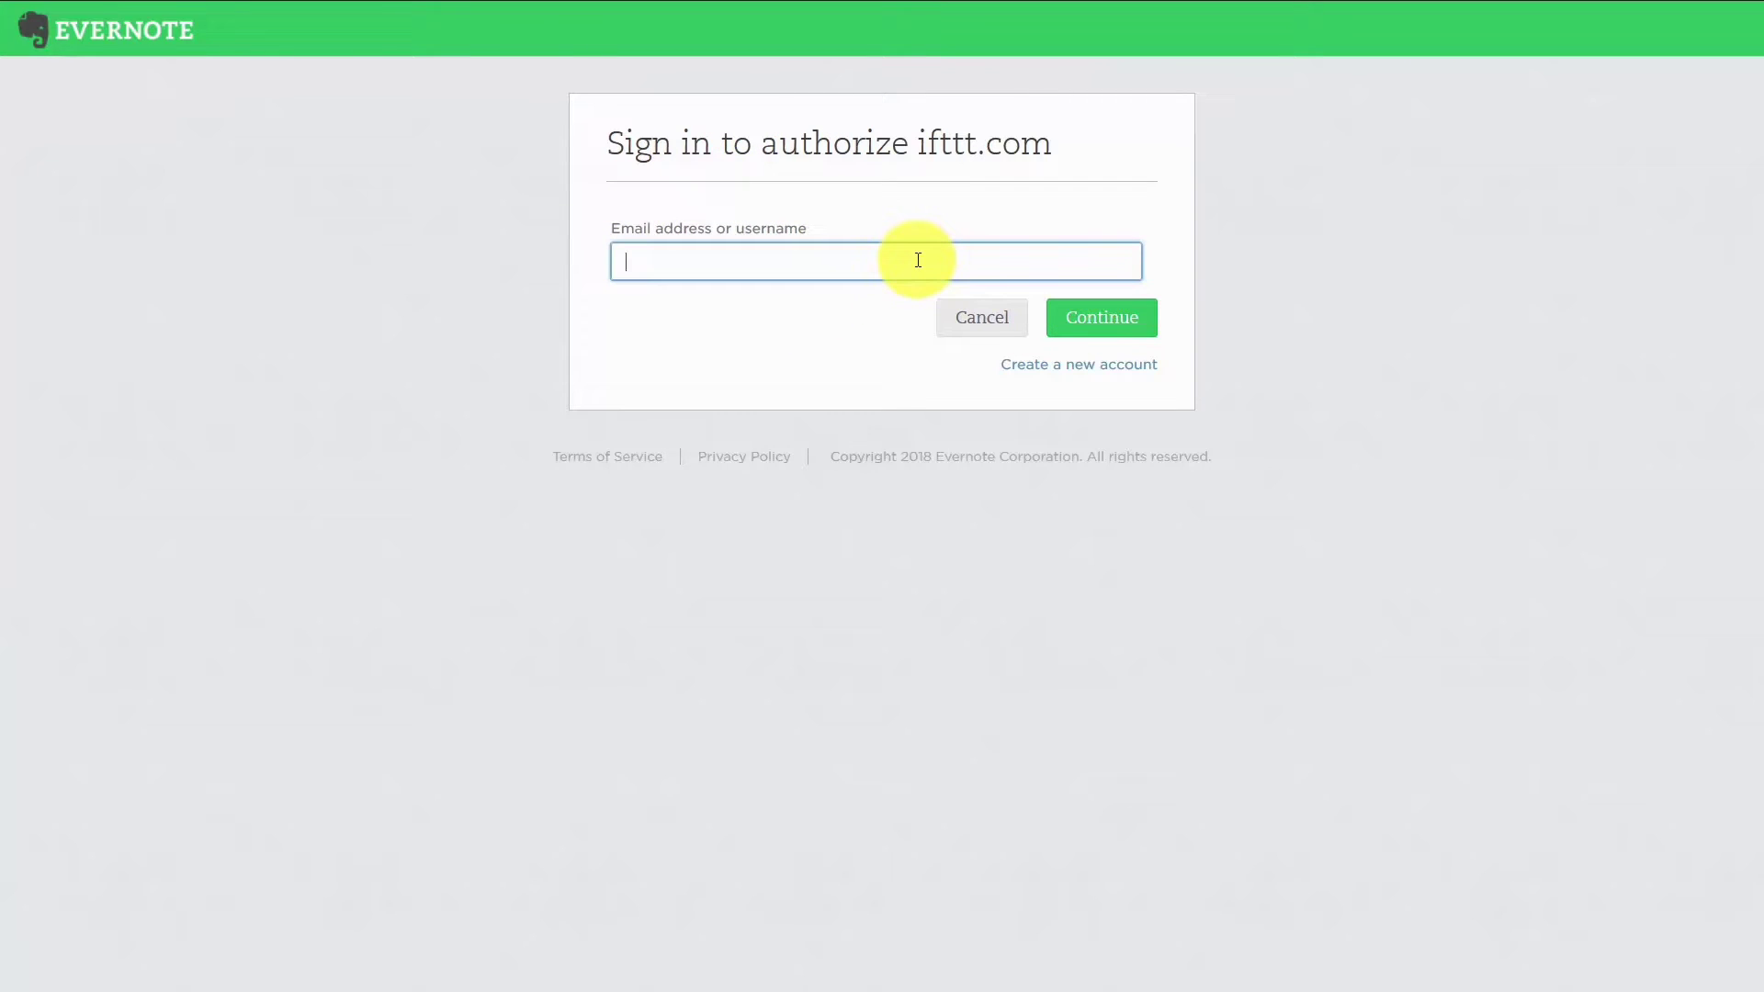
{"action": "key", "text": "ctrl+v"}
{"action": "left_click", "coordinate": [1100, 322]}
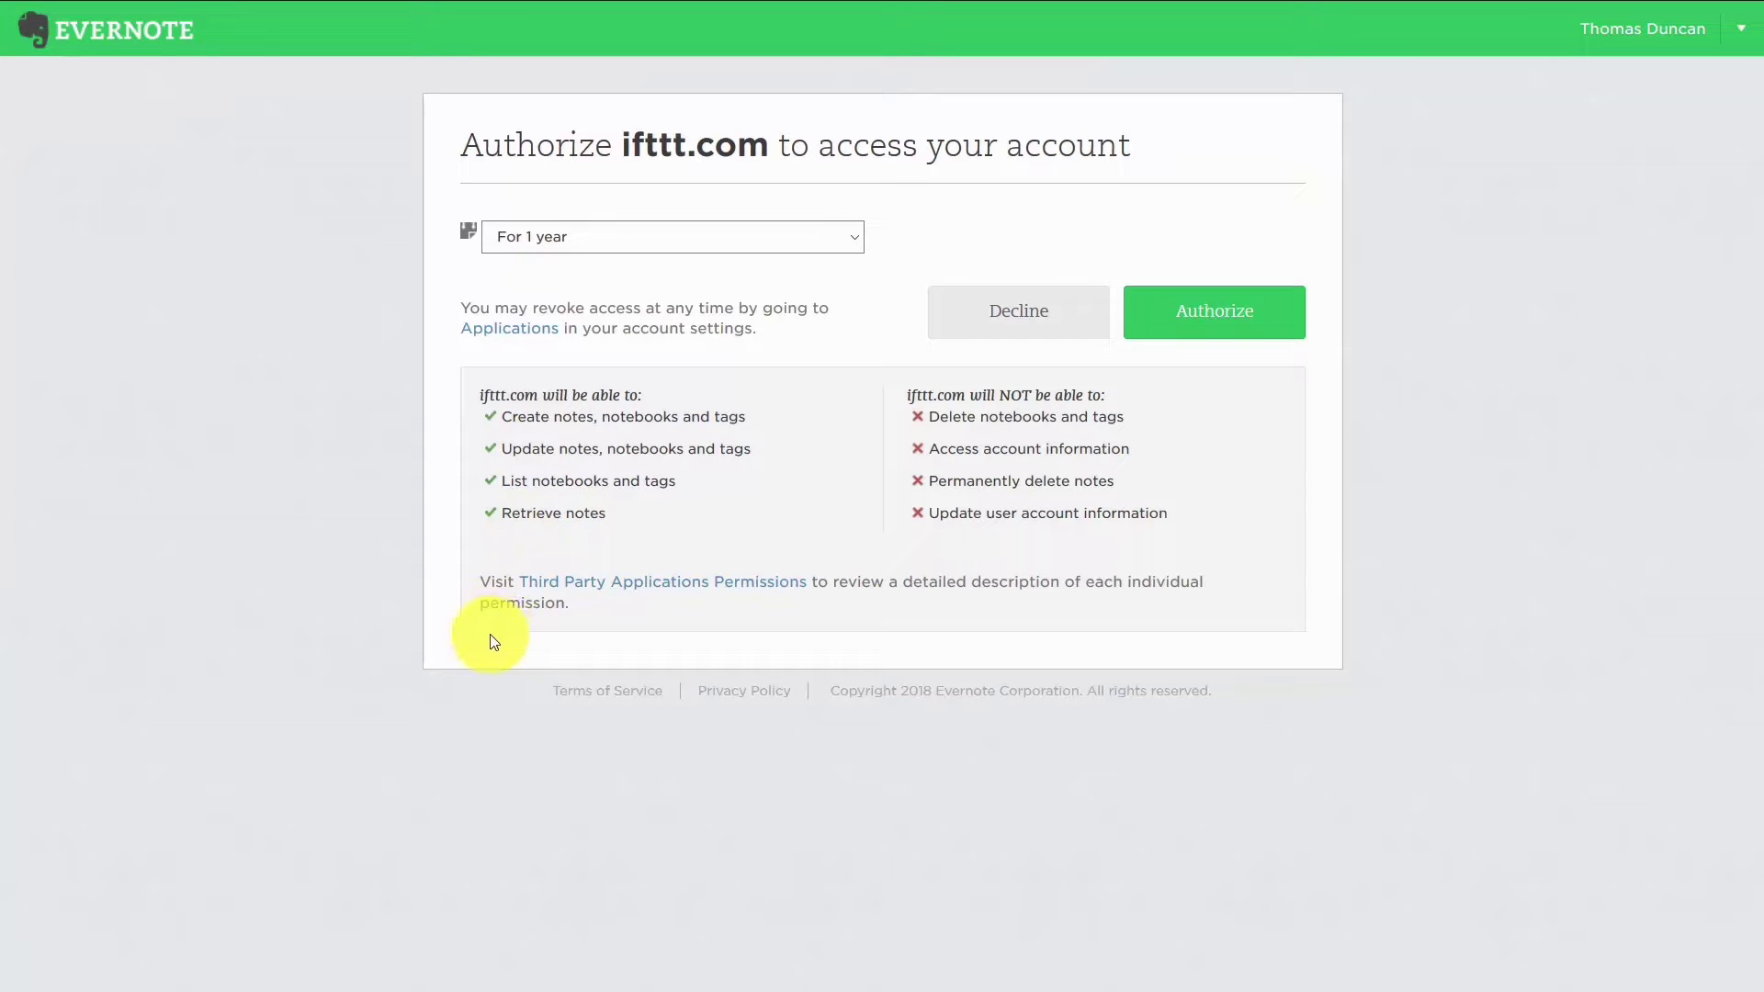
{"action": "left_click", "coordinate": [852, 237]}
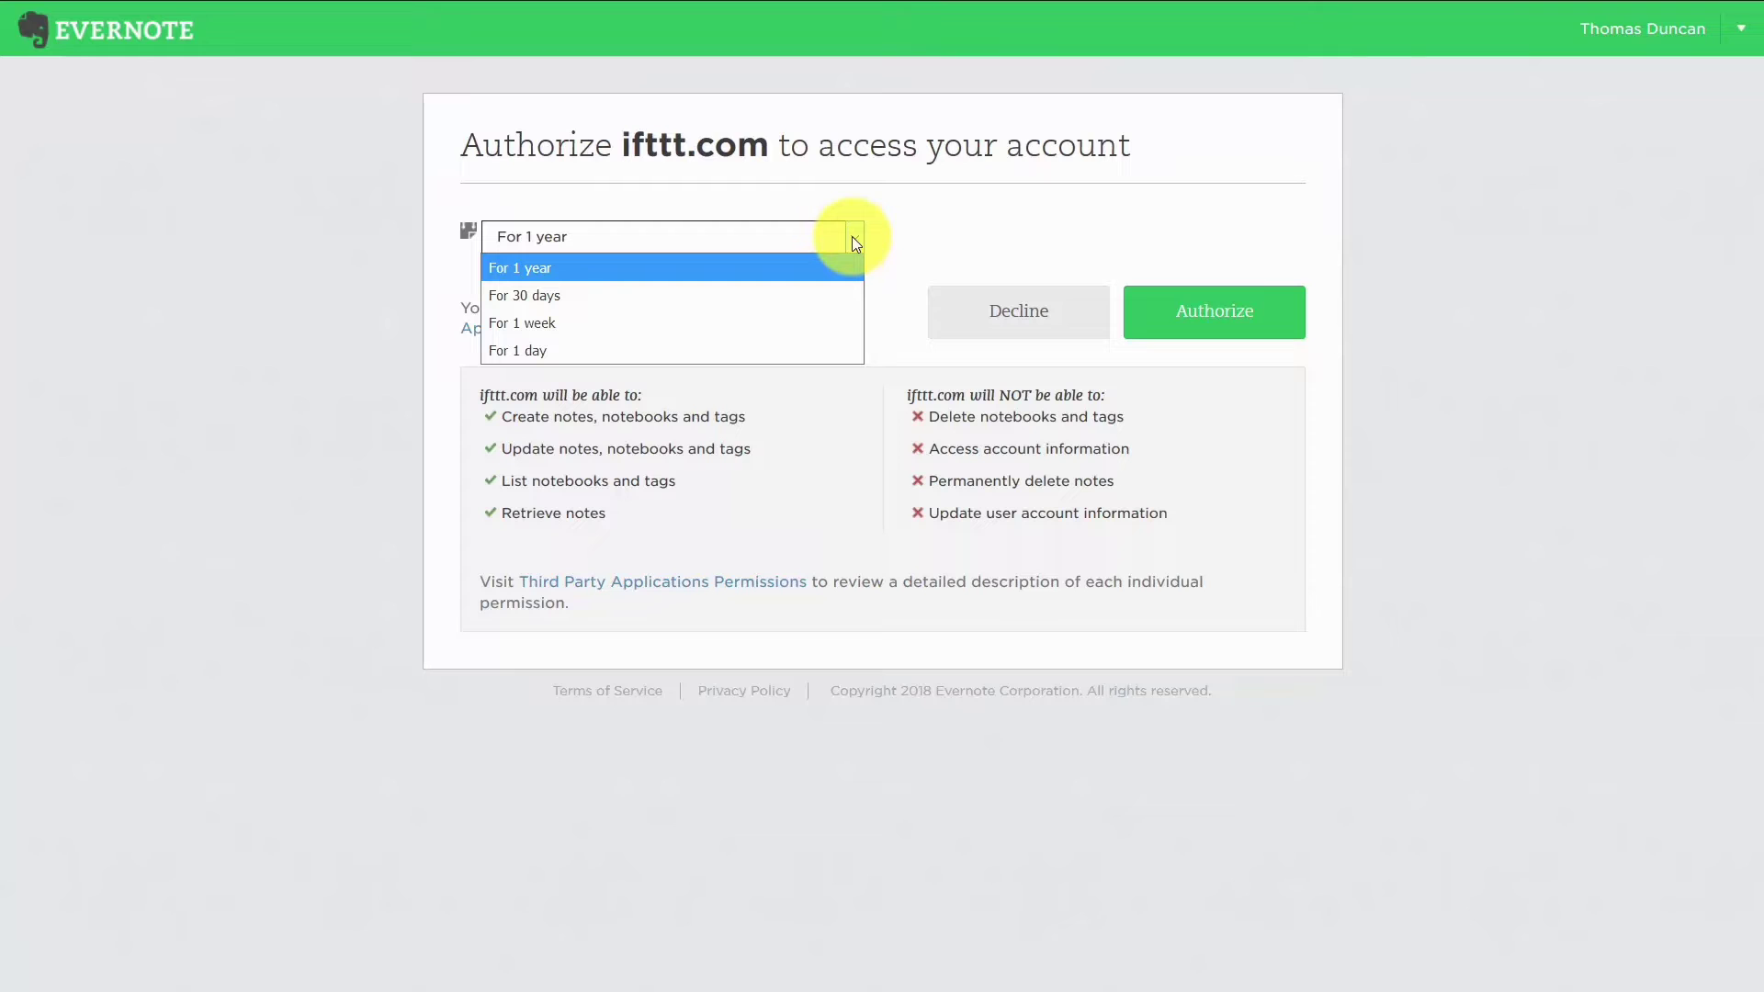
{"action": "left_click", "coordinate": [852, 237]}
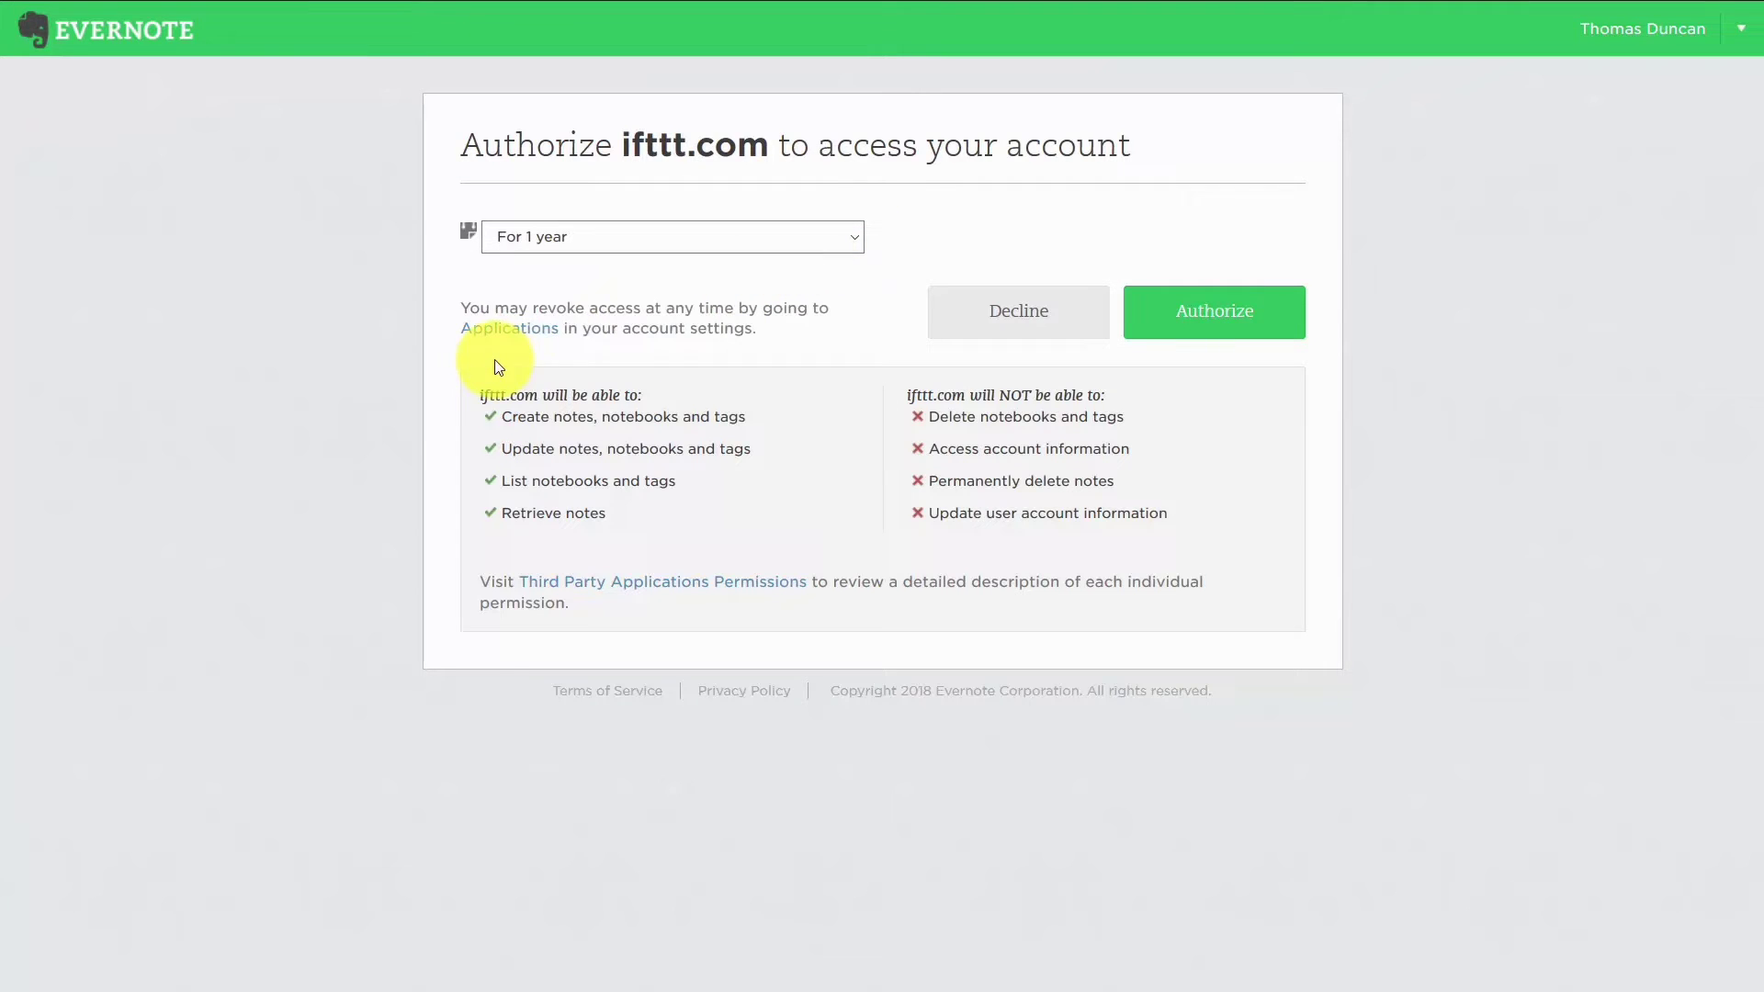
{"action": "left_click", "coordinate": [1134, 303]}
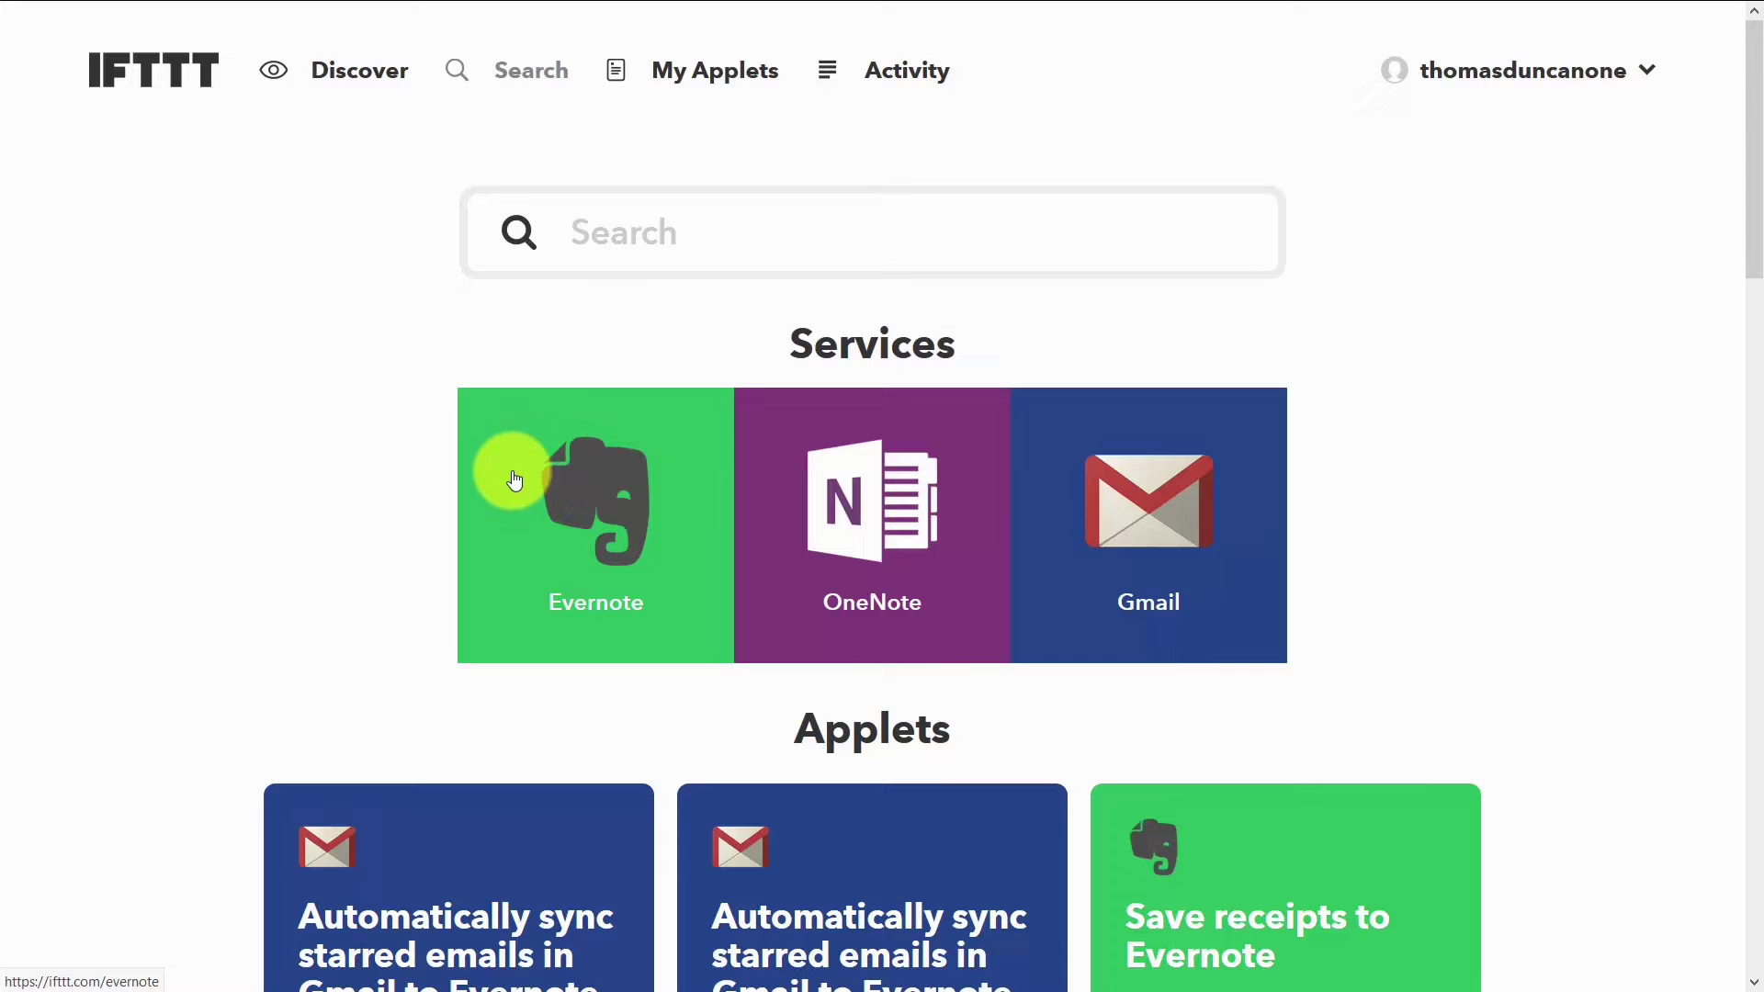
Step: Search IFTTT for evernote and scroll through the Applets results
{"action": "left_click", "coordinate": [594, 498]}
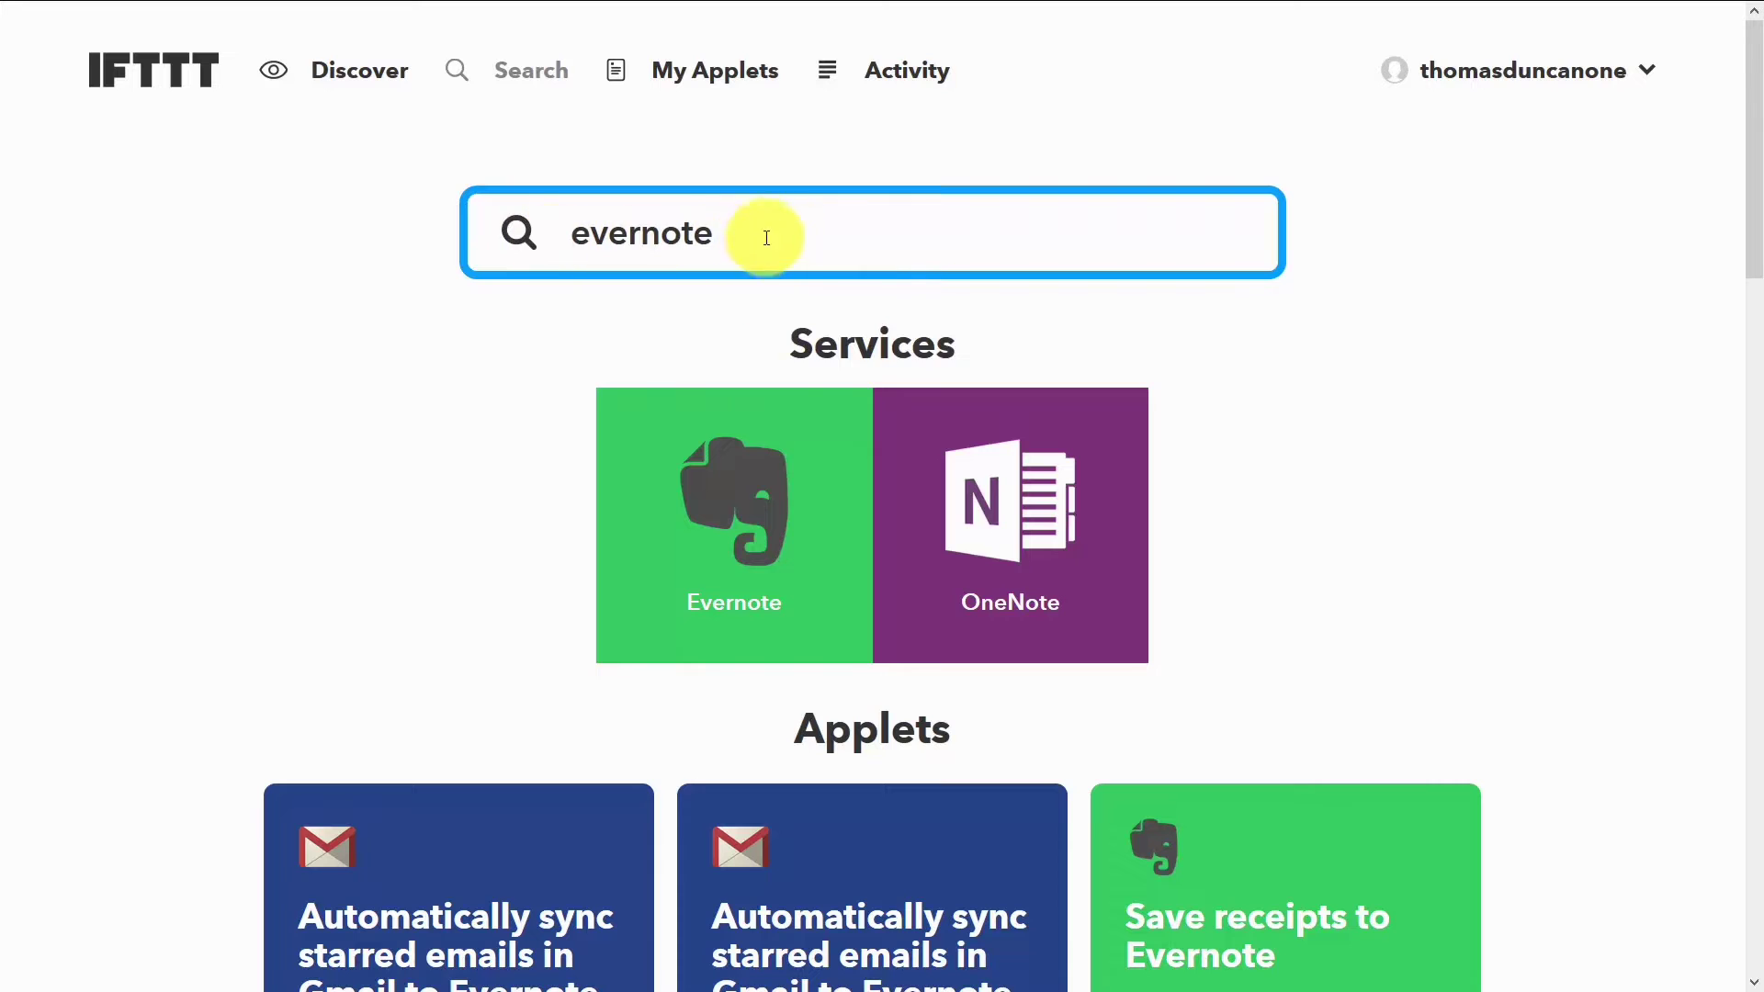
{"action": "left_click", "coordinate": [570, 327]}
{"action": "scroll", "coordinate": [570, 327], "scroll_direction": "down", "scroll_amount": 8}
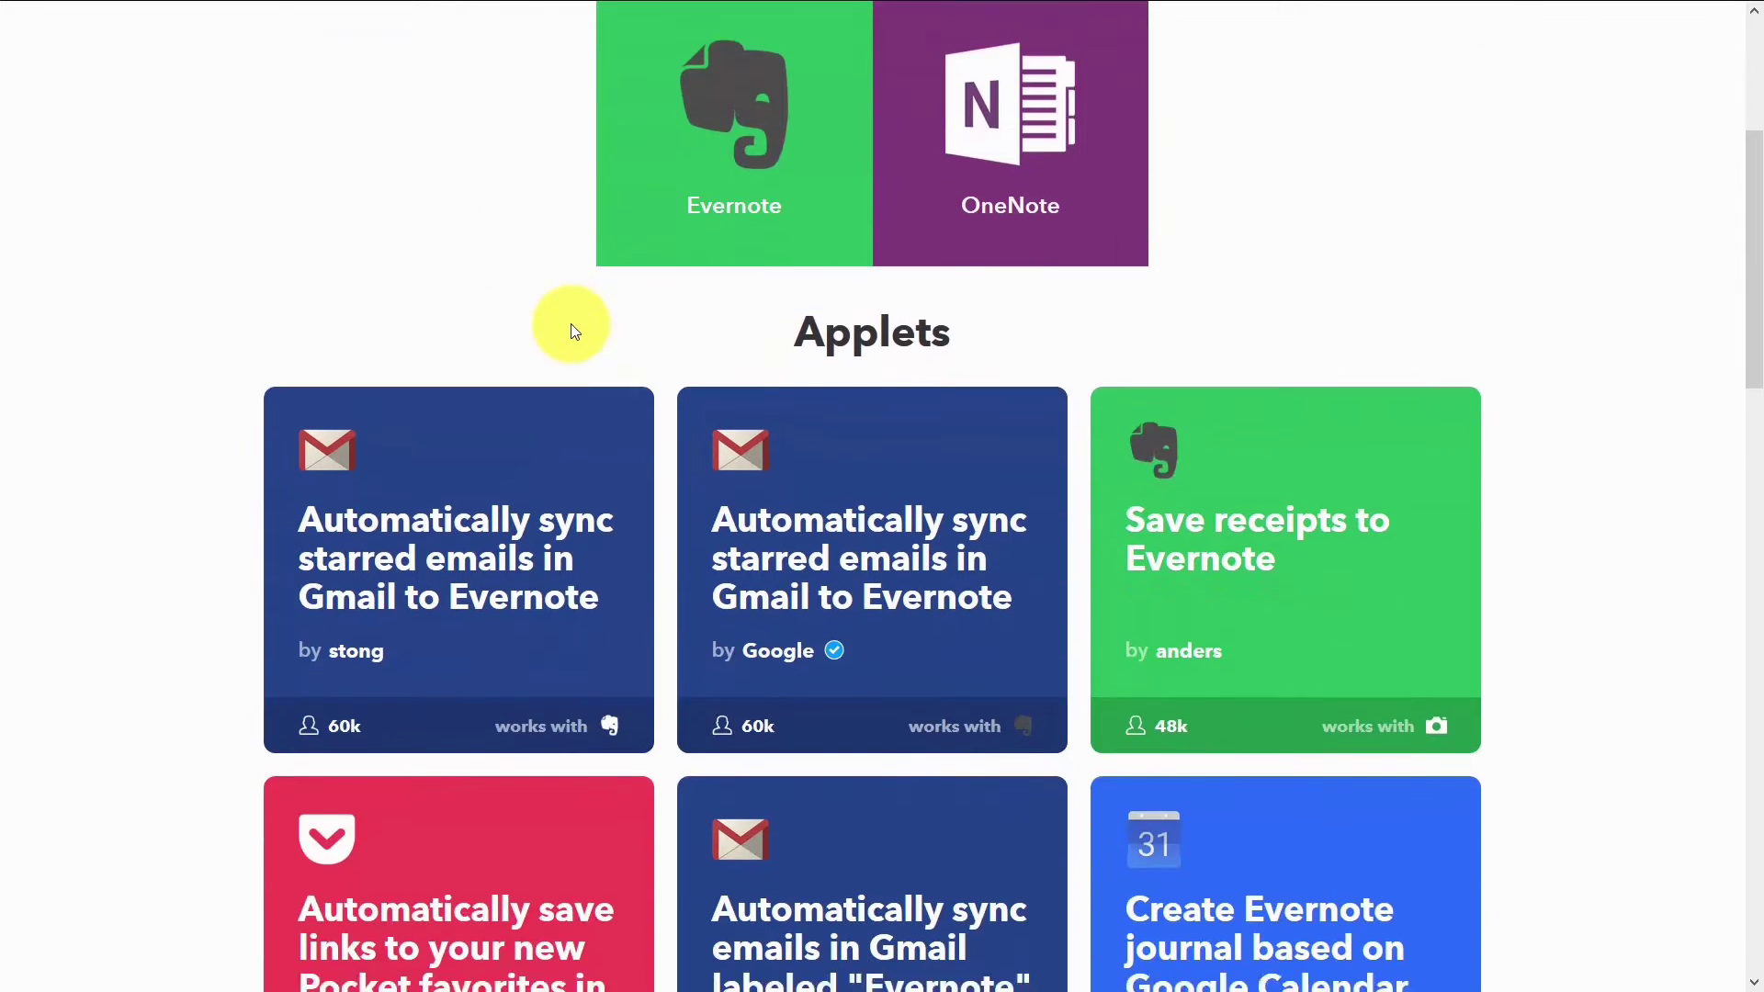
{"action": "scroll", "coordinate": [571, 327], "scroll_direction": "down", "scroll_amount": 3}
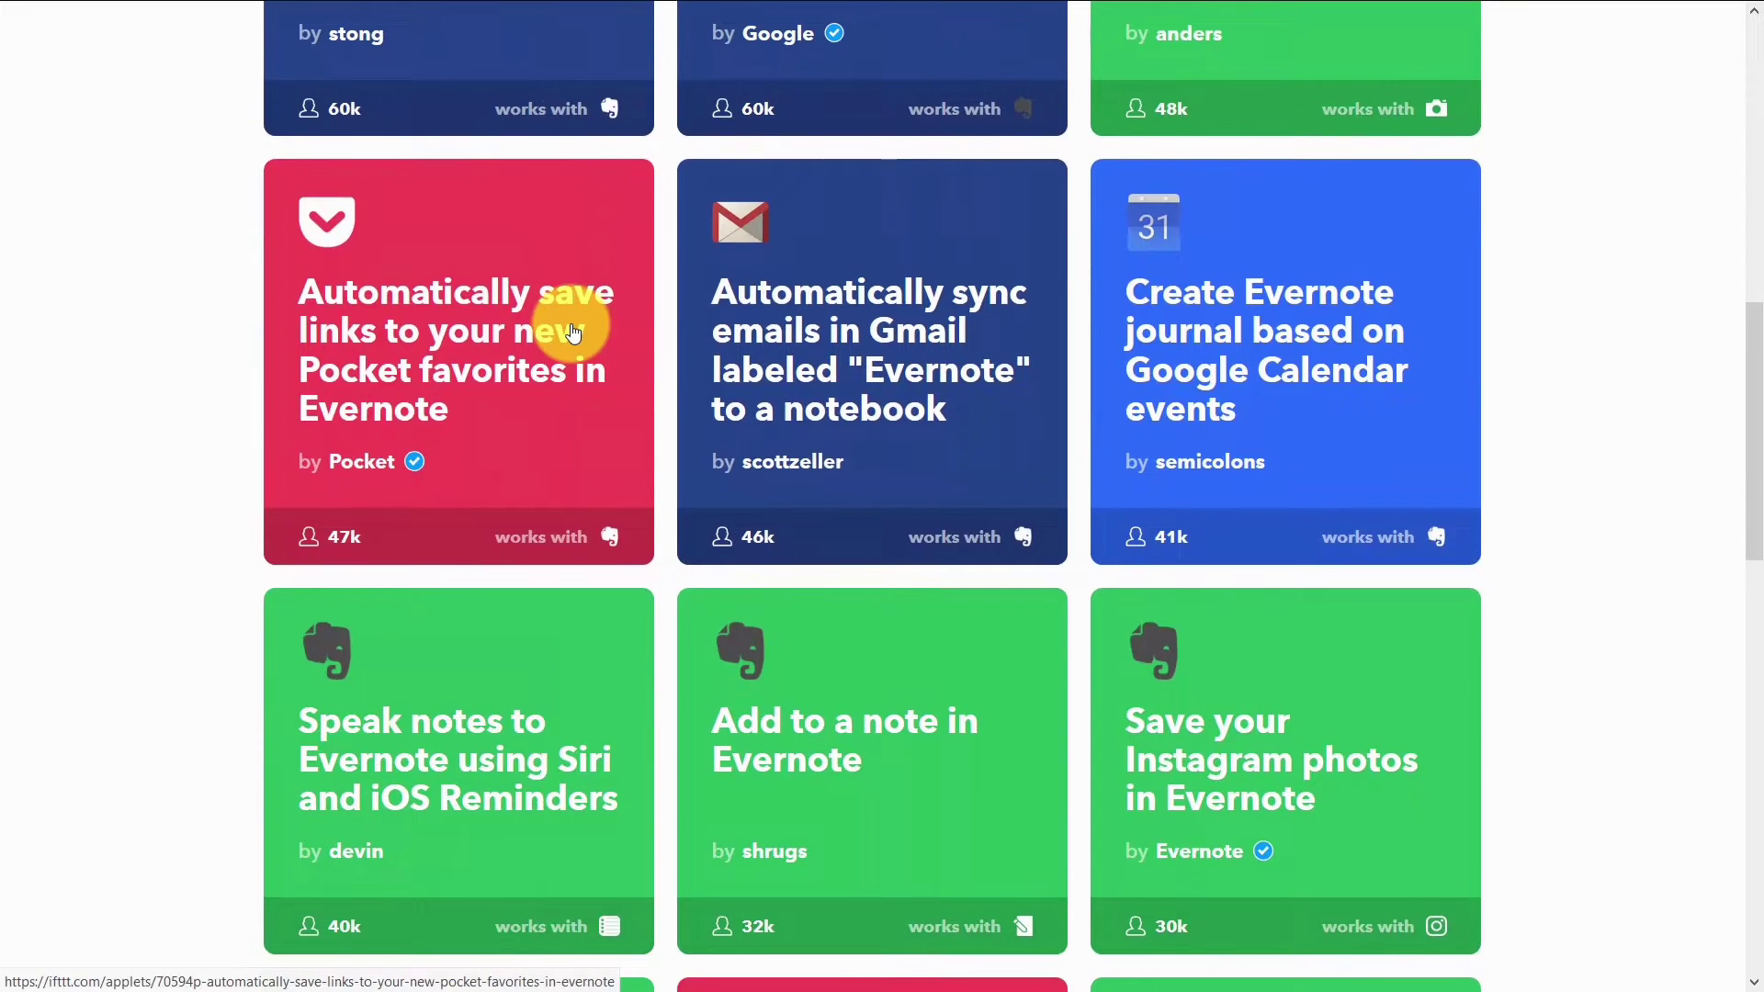
{"action": "scroll", "coordinate": [571, 327], "scroll_direction": "down", "scroll_amount": 3}
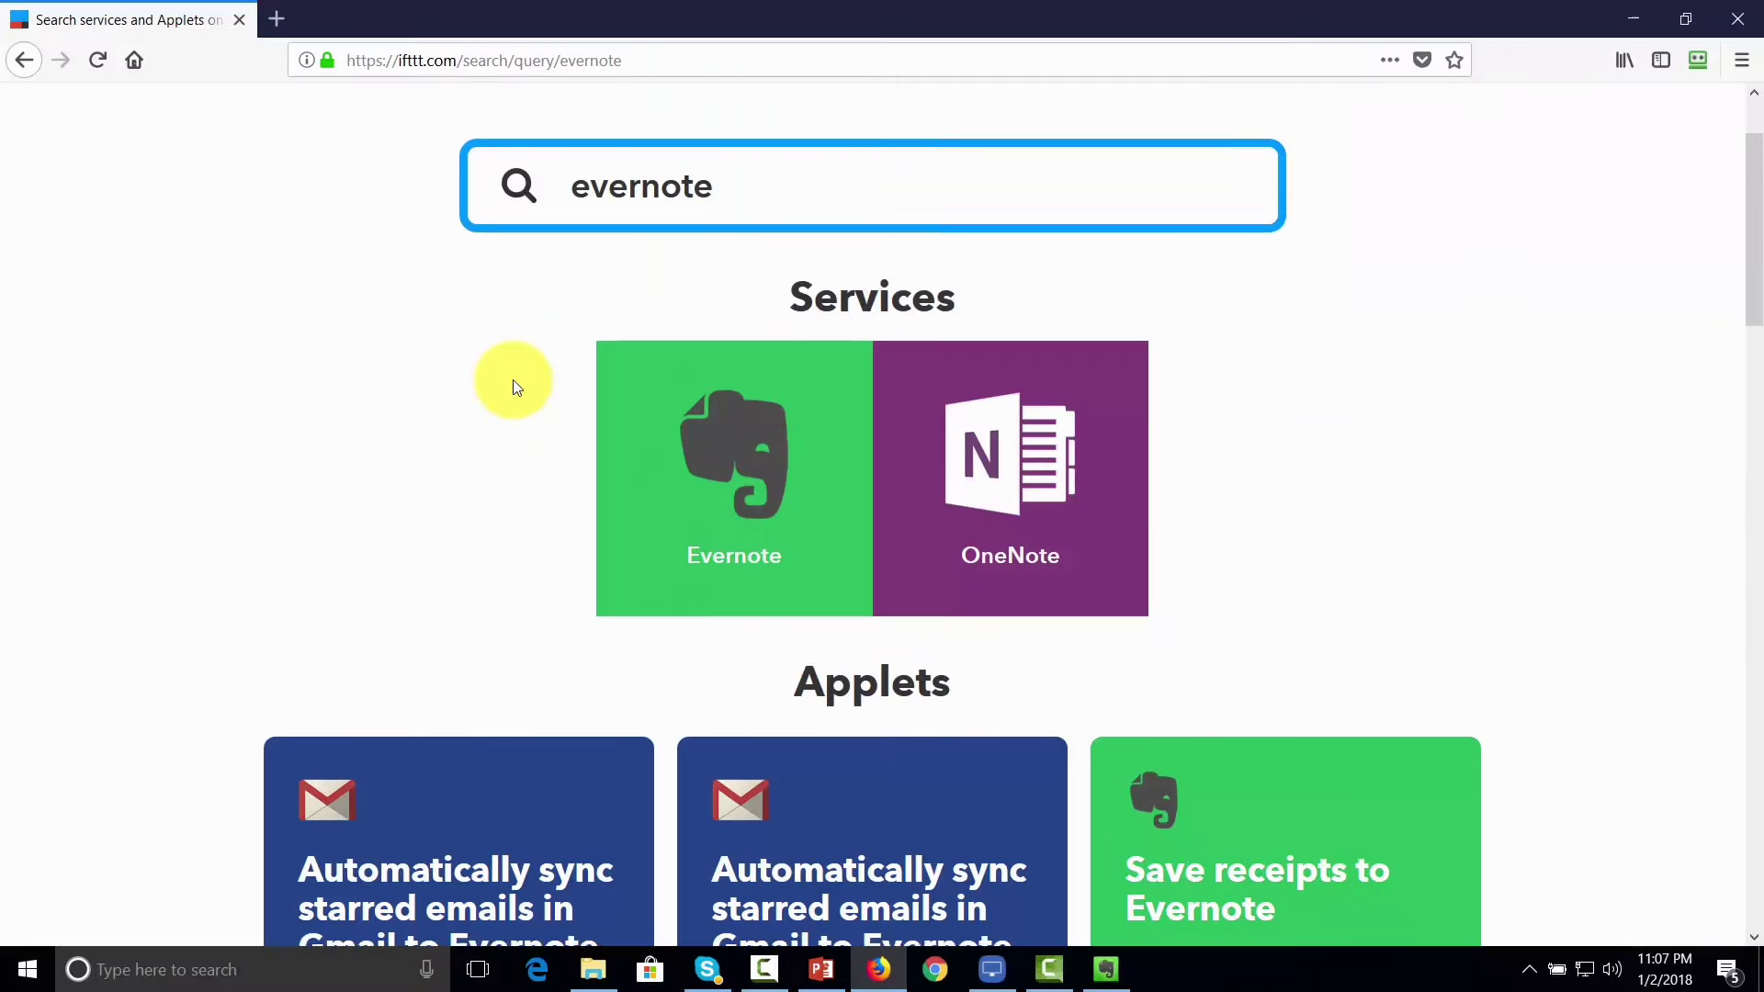
{"action": "scroll", "coordinate": [512, 385], "scroll_direction": "down", "scroll_amount": 4}
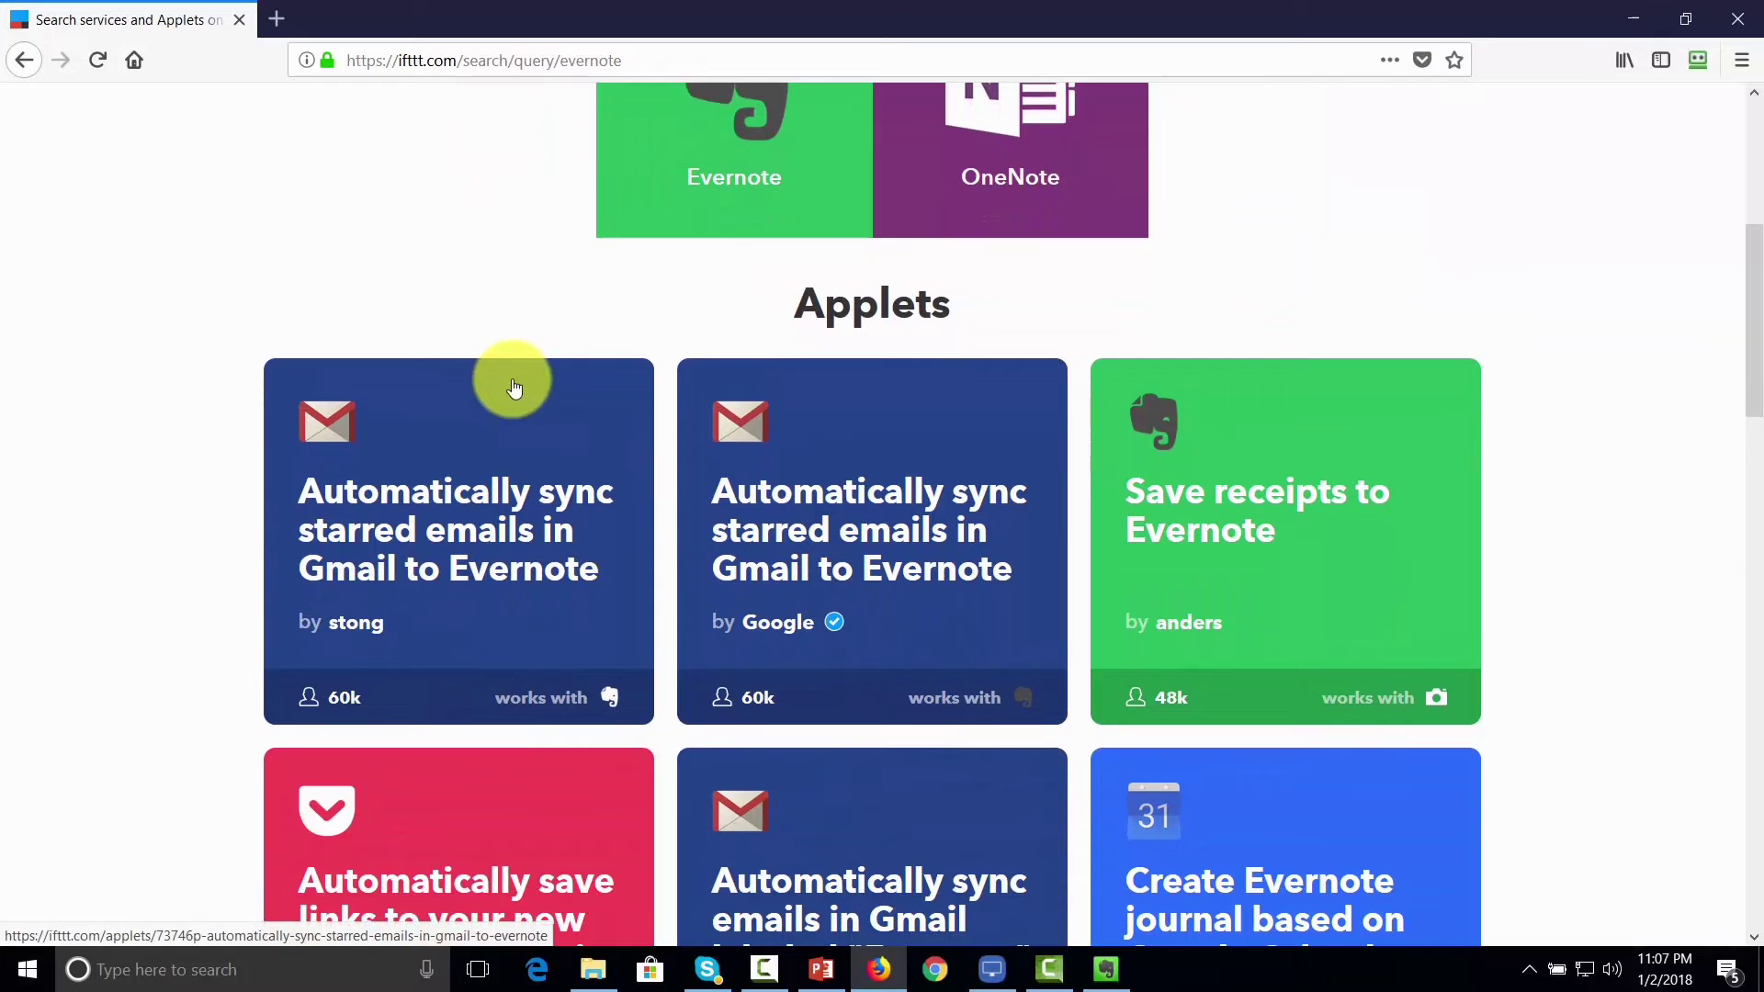
{"action": "scroll", "coordinate": [487, 377], "scroll_direction": "down", "scroll_amount": 1}
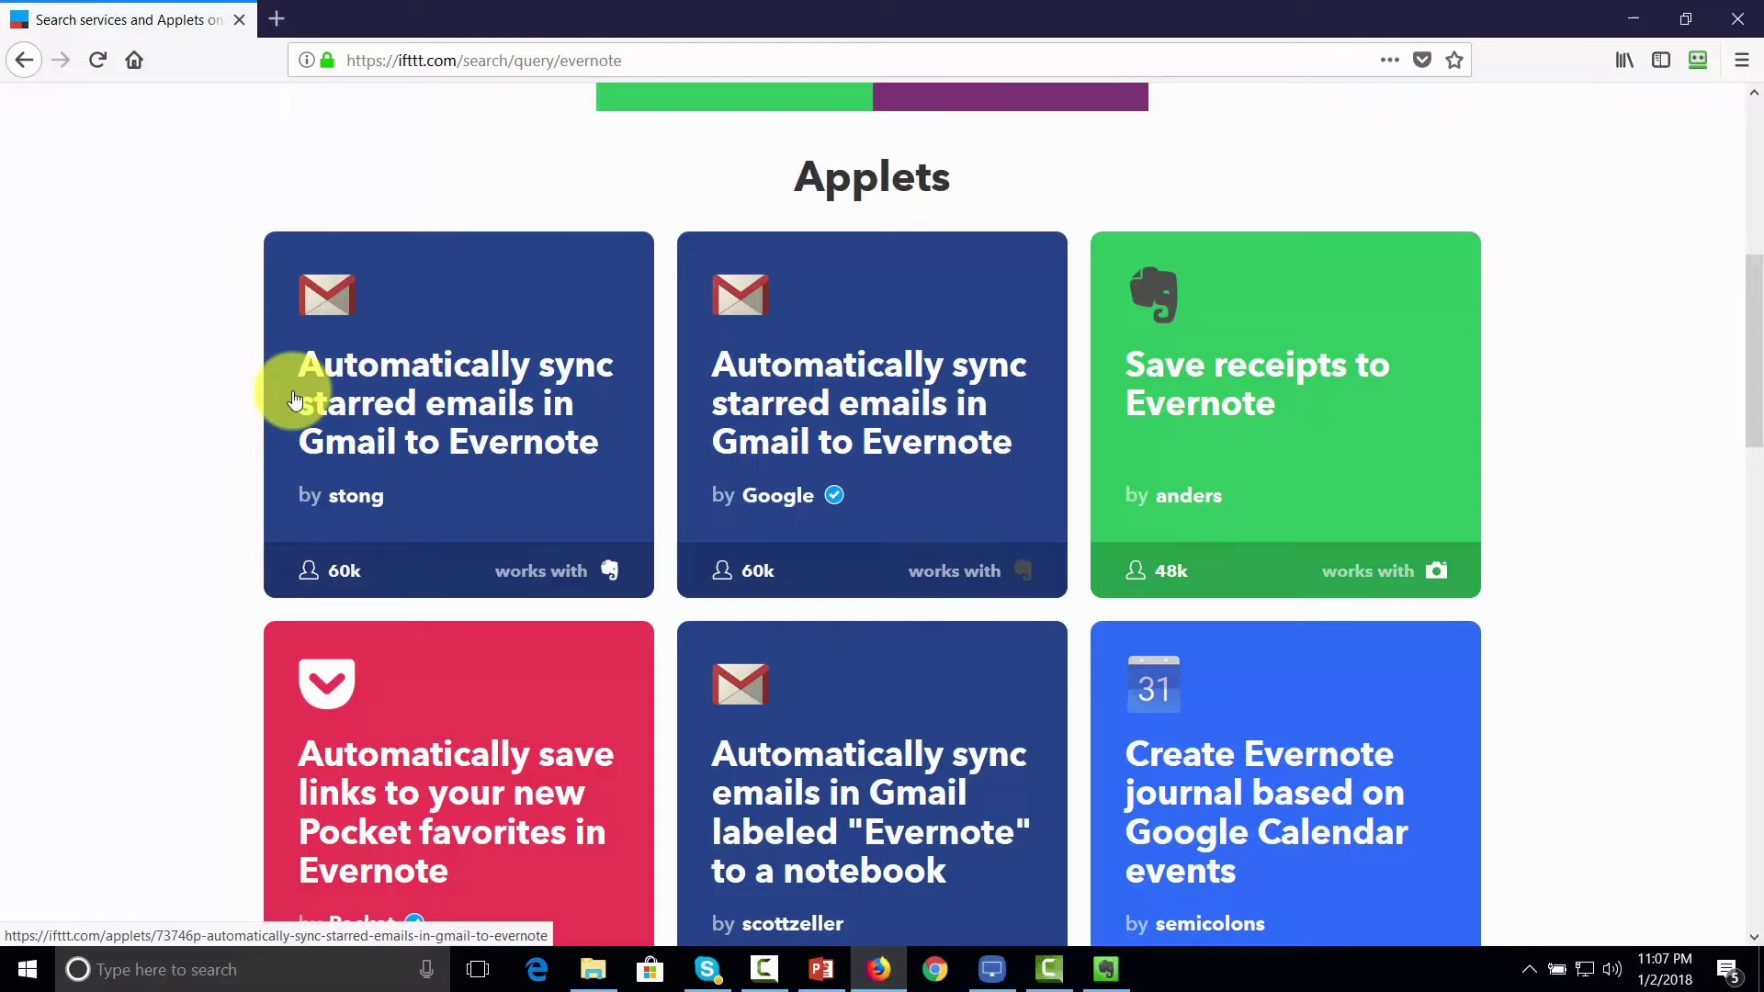
{"action": "scroll", "coordinate": [317, 377], "scroll_direction": "down", "scroll_amount": 3}
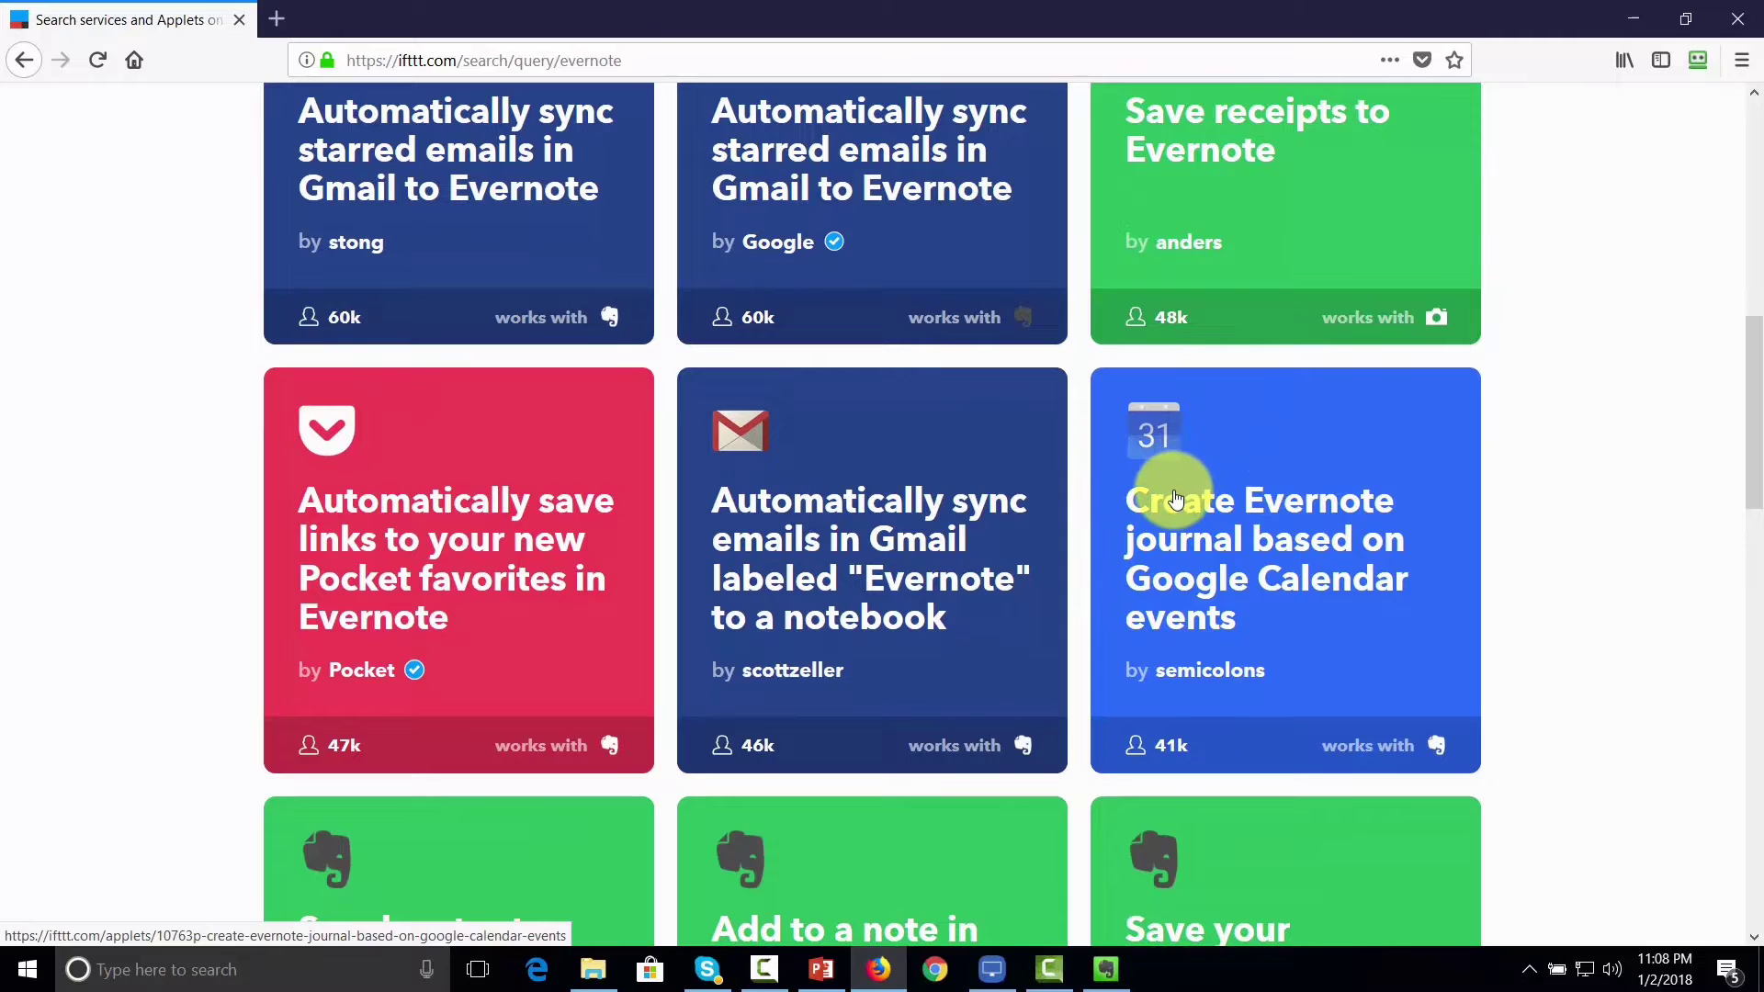
{"action": "scroll", "coordinate": [1185, 479], "scroll_direction": "down", "scroll_amount": 7}
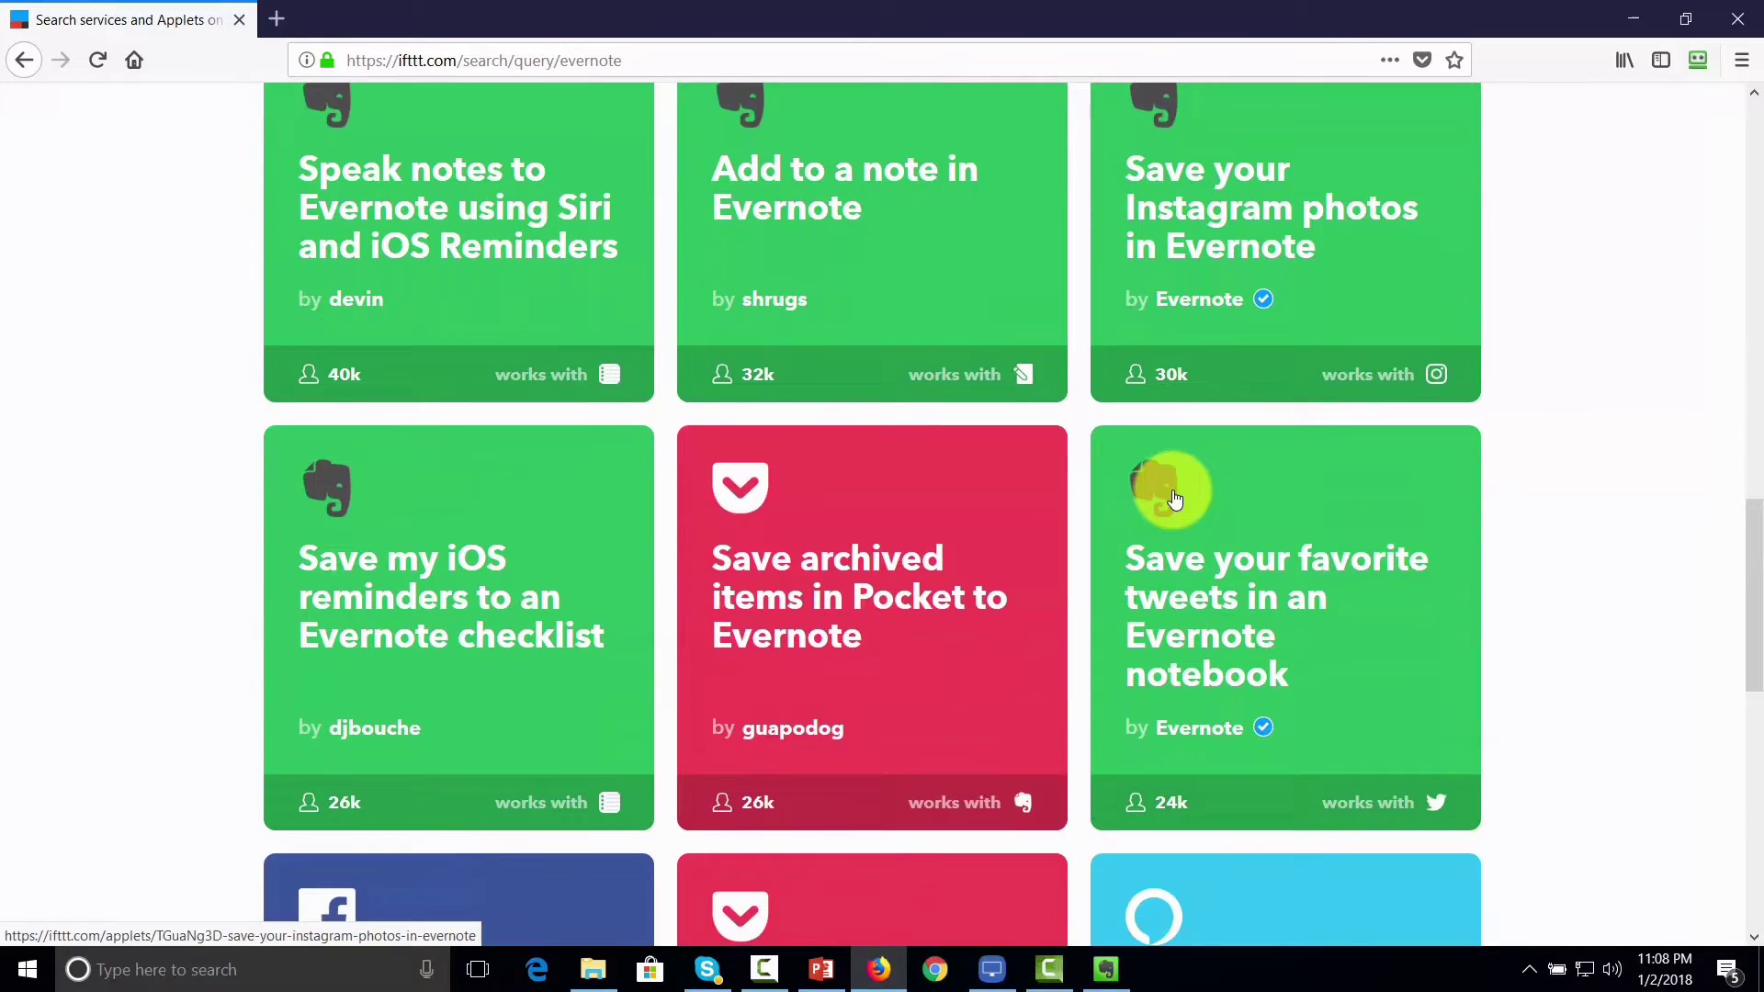
{"action": "scroll", "coordinate": [1174, 498], "scroll_direction": "down", "scroll_amount": 7}
{"action": "scroll", "coordinate": [1175, 498], "scroll_direction": "down", "scroll_amount": 5}
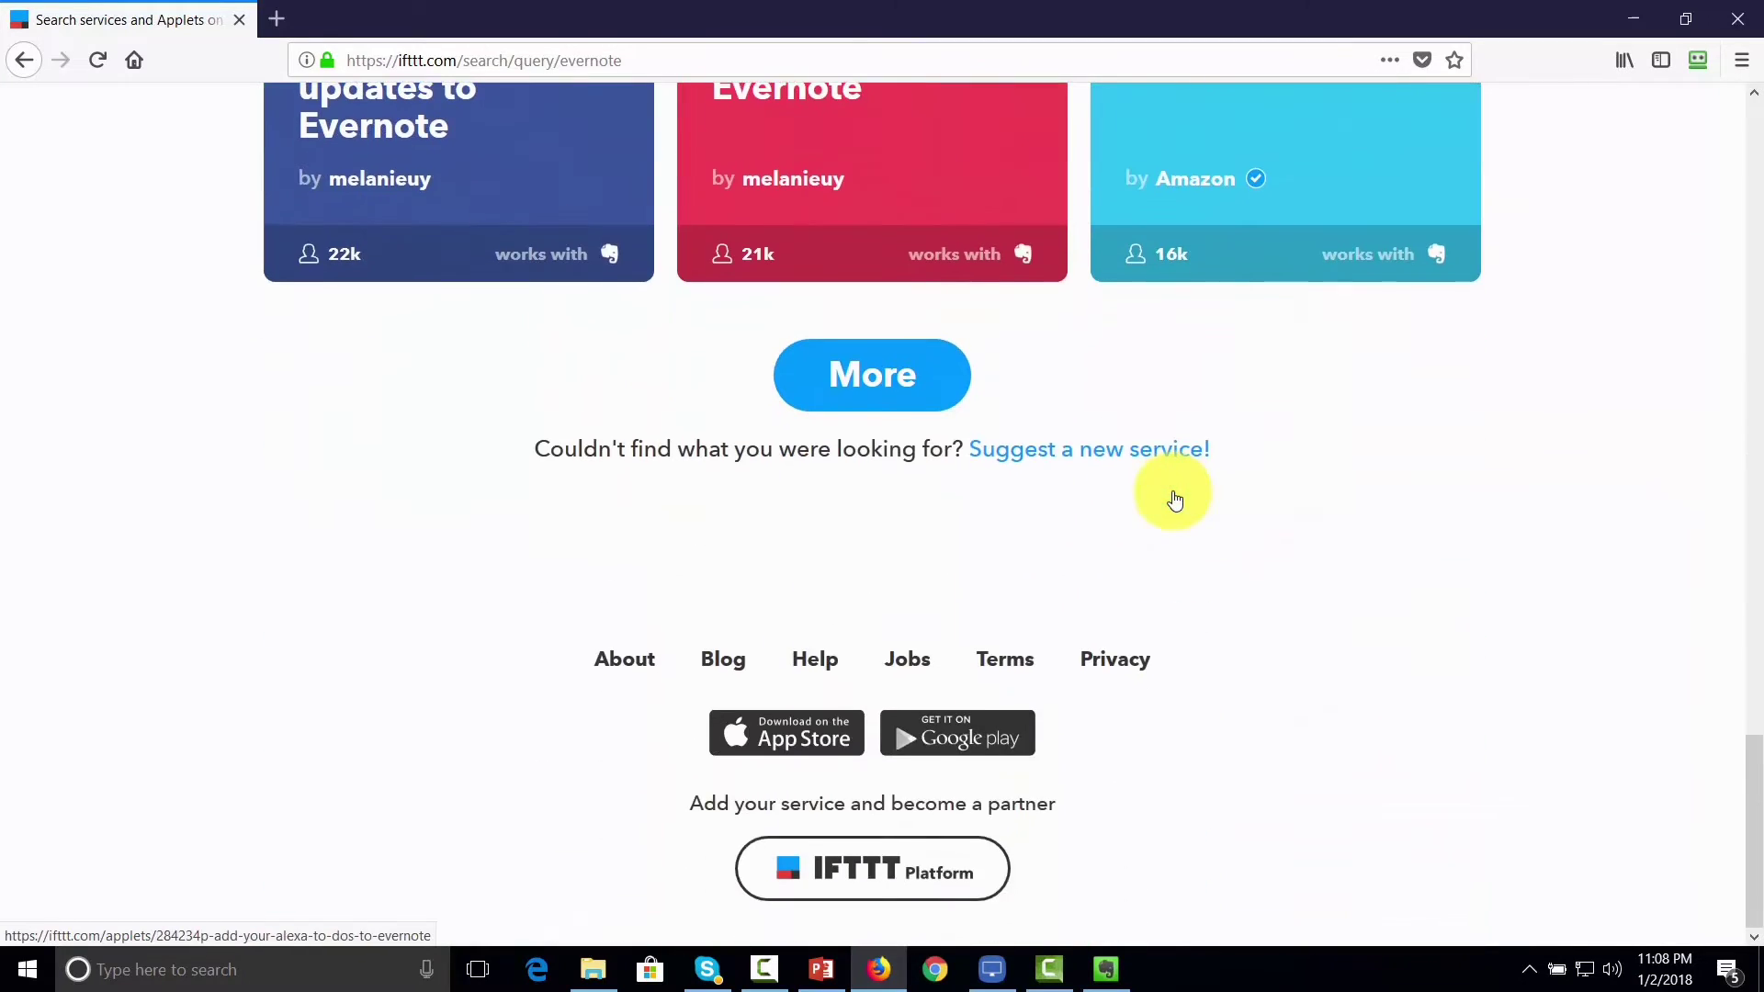
Step: Load more Evernote applets and return to the top of the results
{"action": "left_click", "coordinate": [891, 396]}
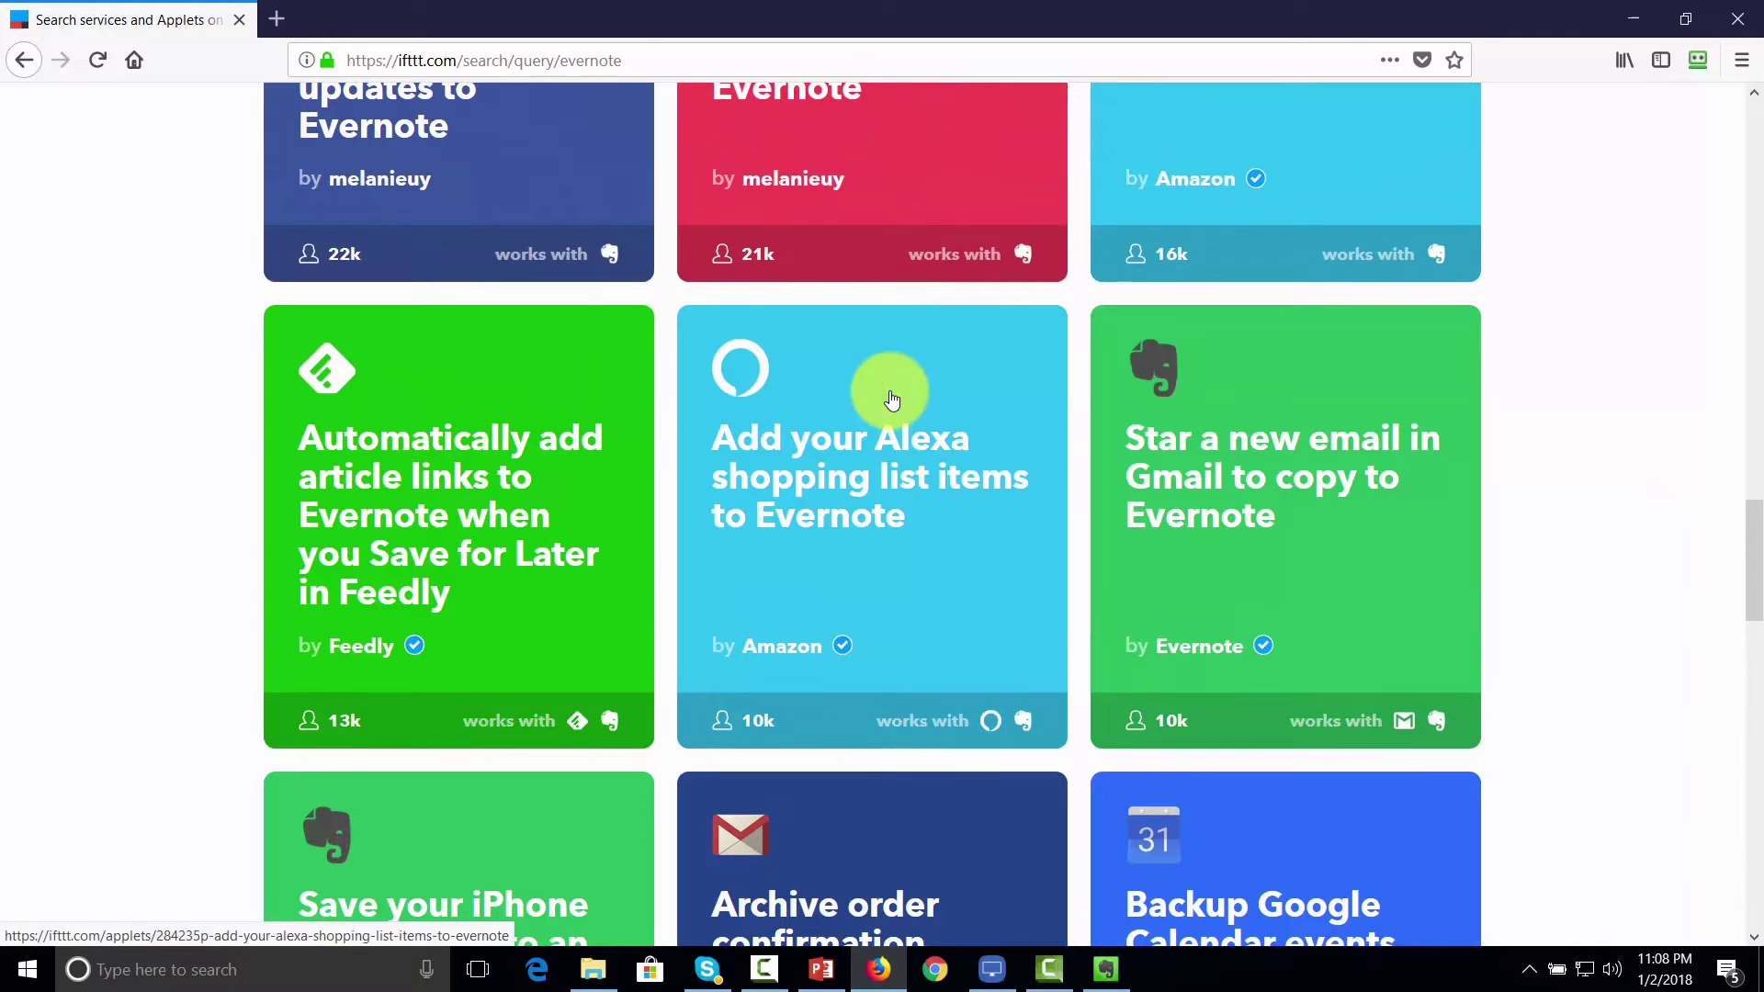
{"action": "scroll", "coordinate": [885, 405], "scroll_direction": "up", "scroll_amount": 14}
{"action": "scroll", "coordinate": [885, 414], "scroll_direction": "up", "scroll_amount": 18}
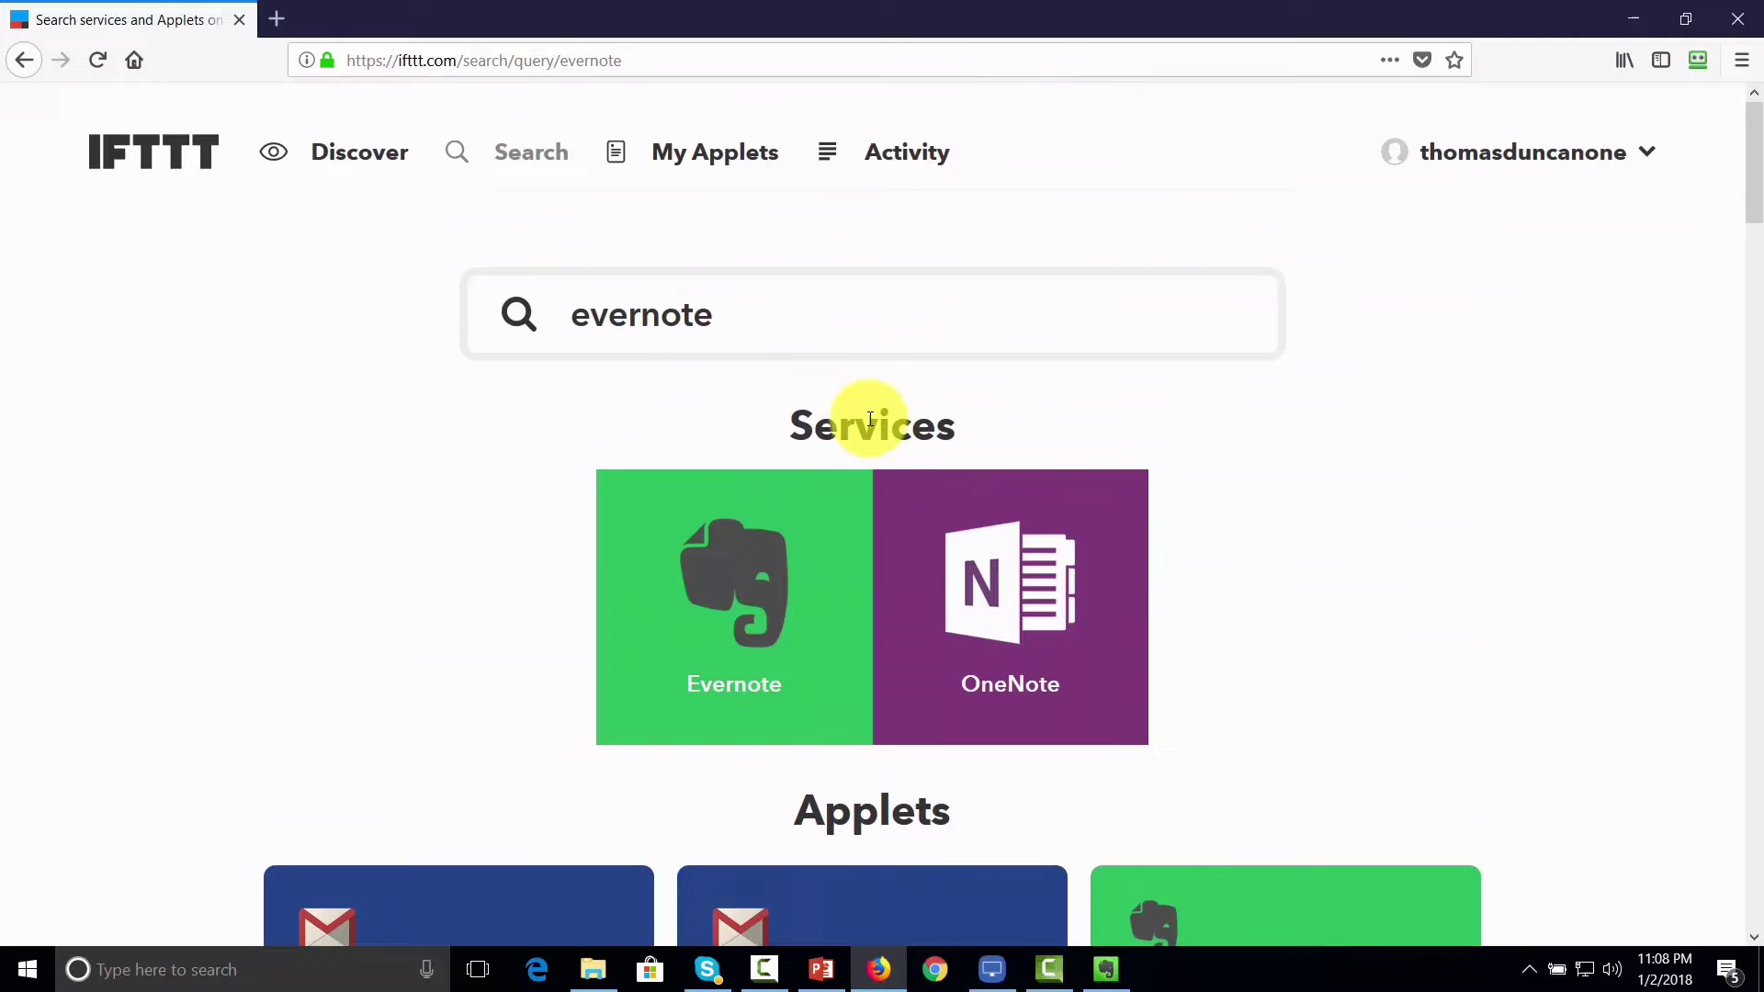
Step: Extend the search to 'evernote gmail' and scroll through the updated services and applets
{"action": "left_click", "coordinate": [746, 322]}
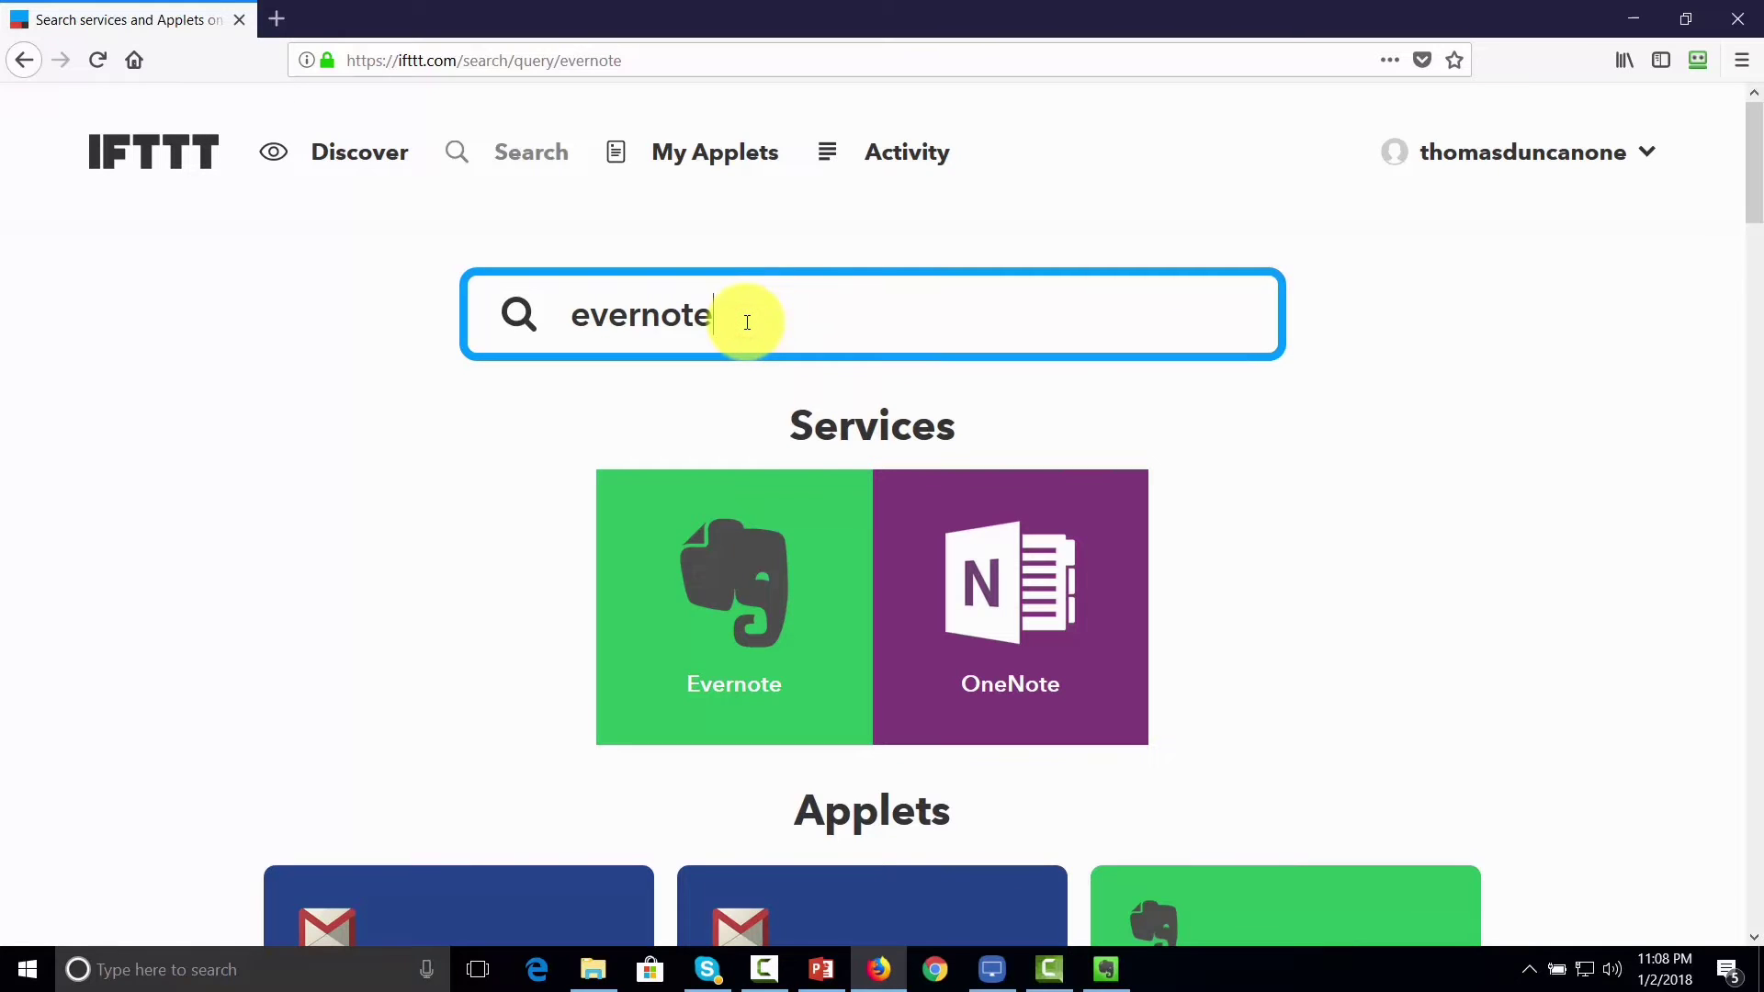
{"action": "type", "text": "gmail"}
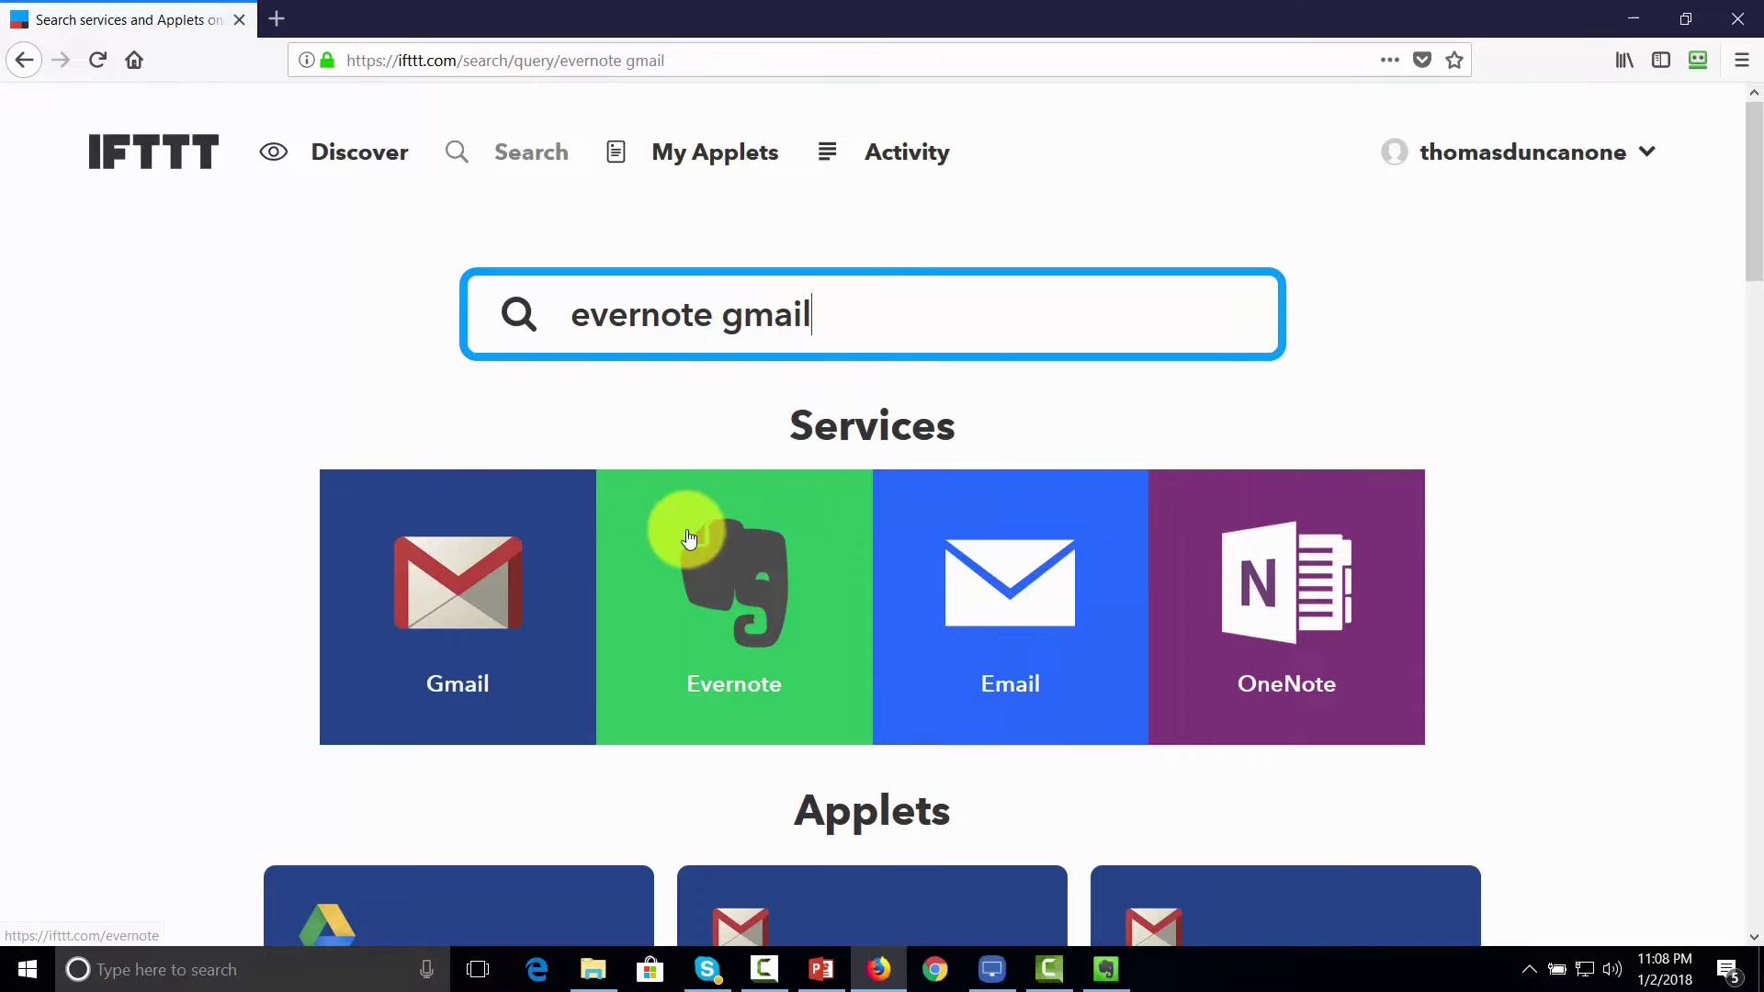
{"action": "scroll", "coordinate": [521, 572], "scroll_direction": "down", "scroll_amount": 8}
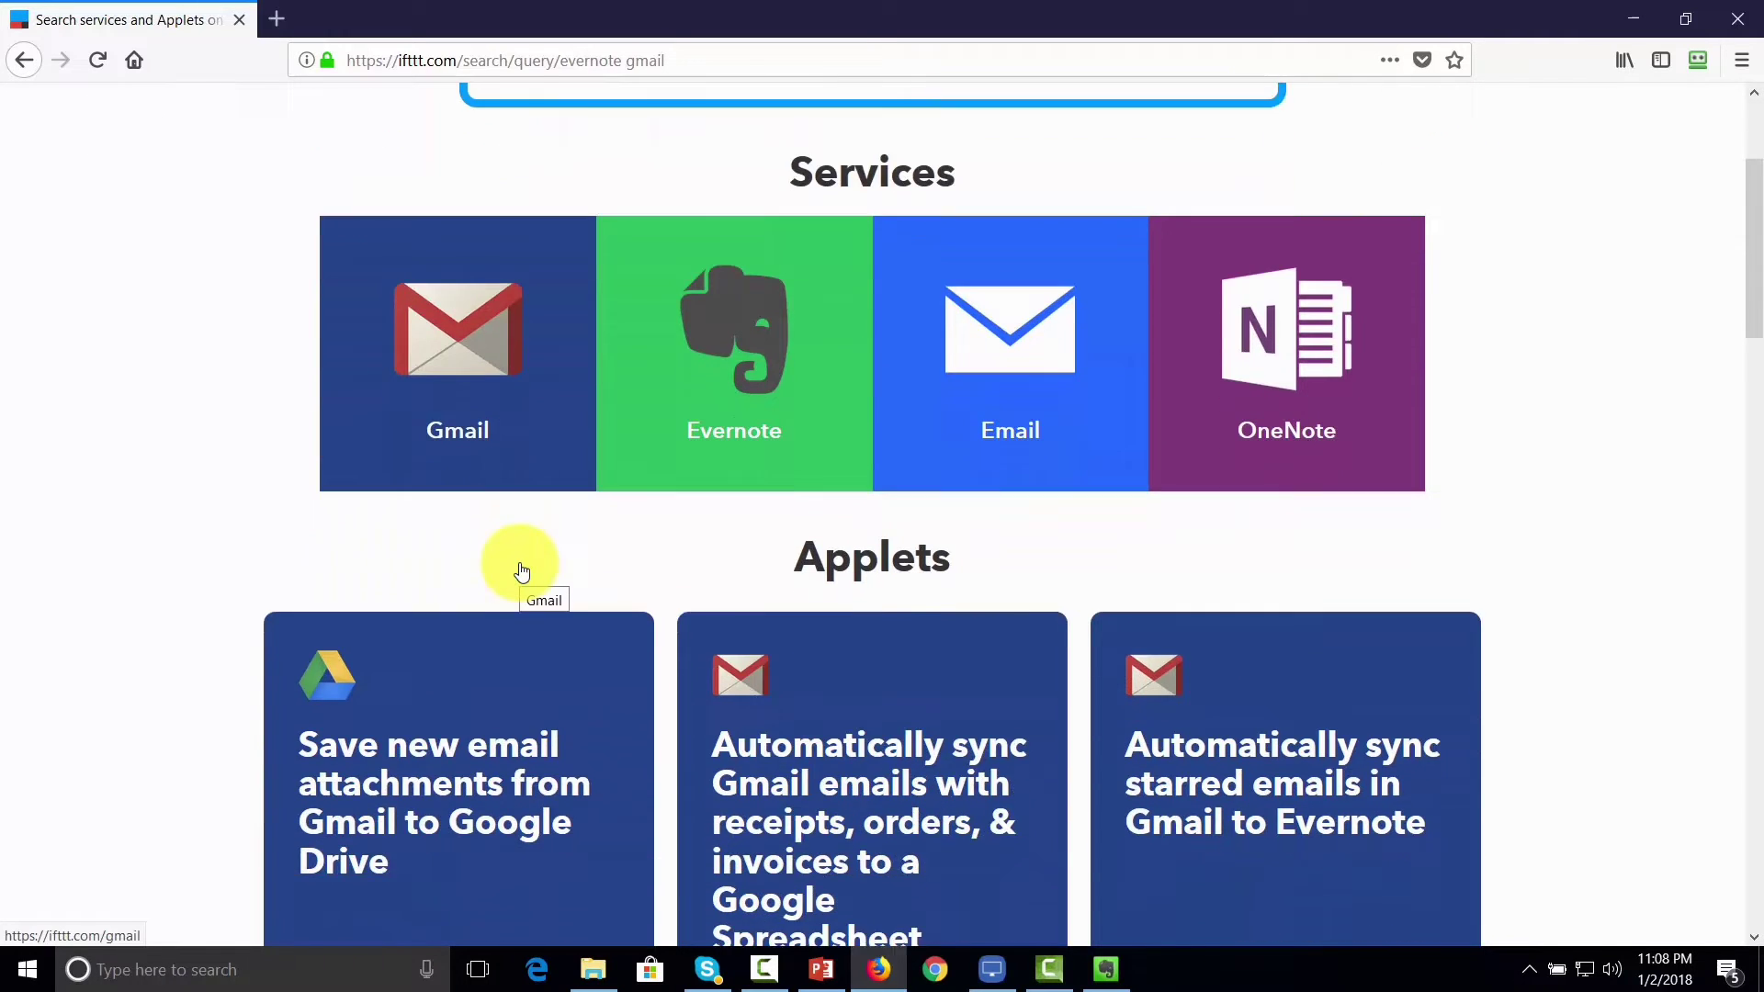
{"action": "scroll", "coordinate": [521, 572], "scroll_direction": "down", "scroll_amount": 2}
{"action": "scroll", "coordinate": [521, 571], "scroll_direction": "up", "scroll_amount": 8}
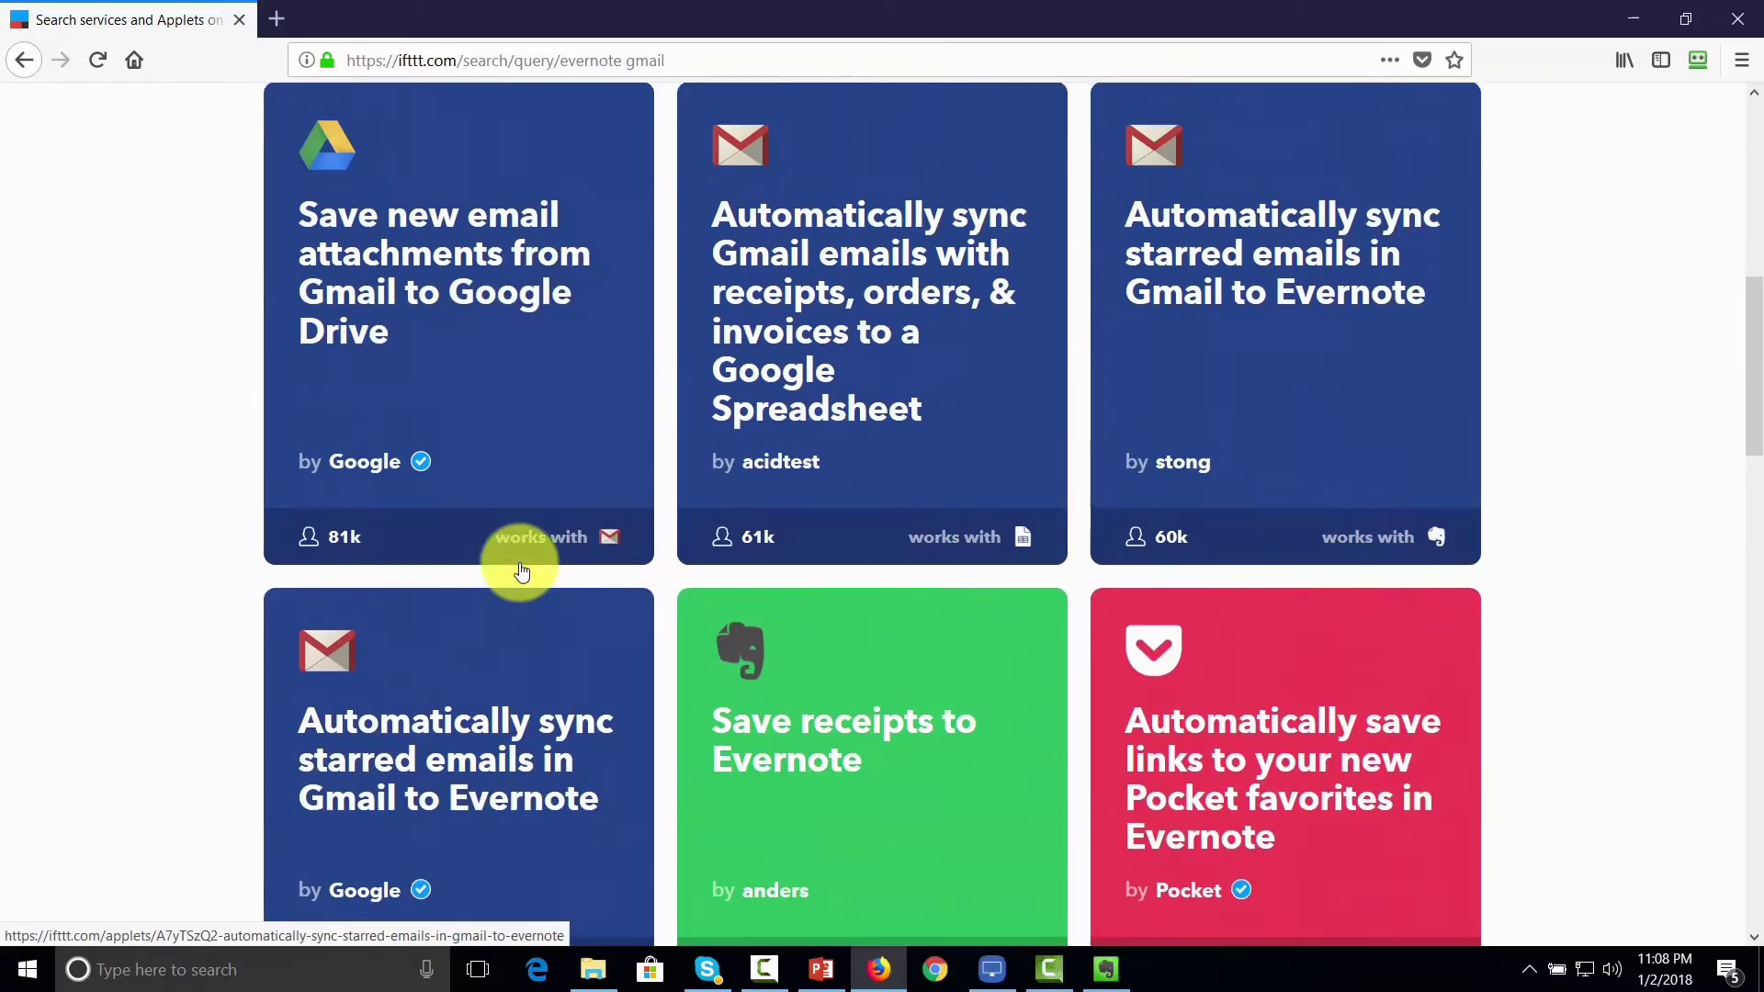
{"action": "scroll", "coordinate": [521, 572], "scroll_direction": "down", "scroll_amount": 3}
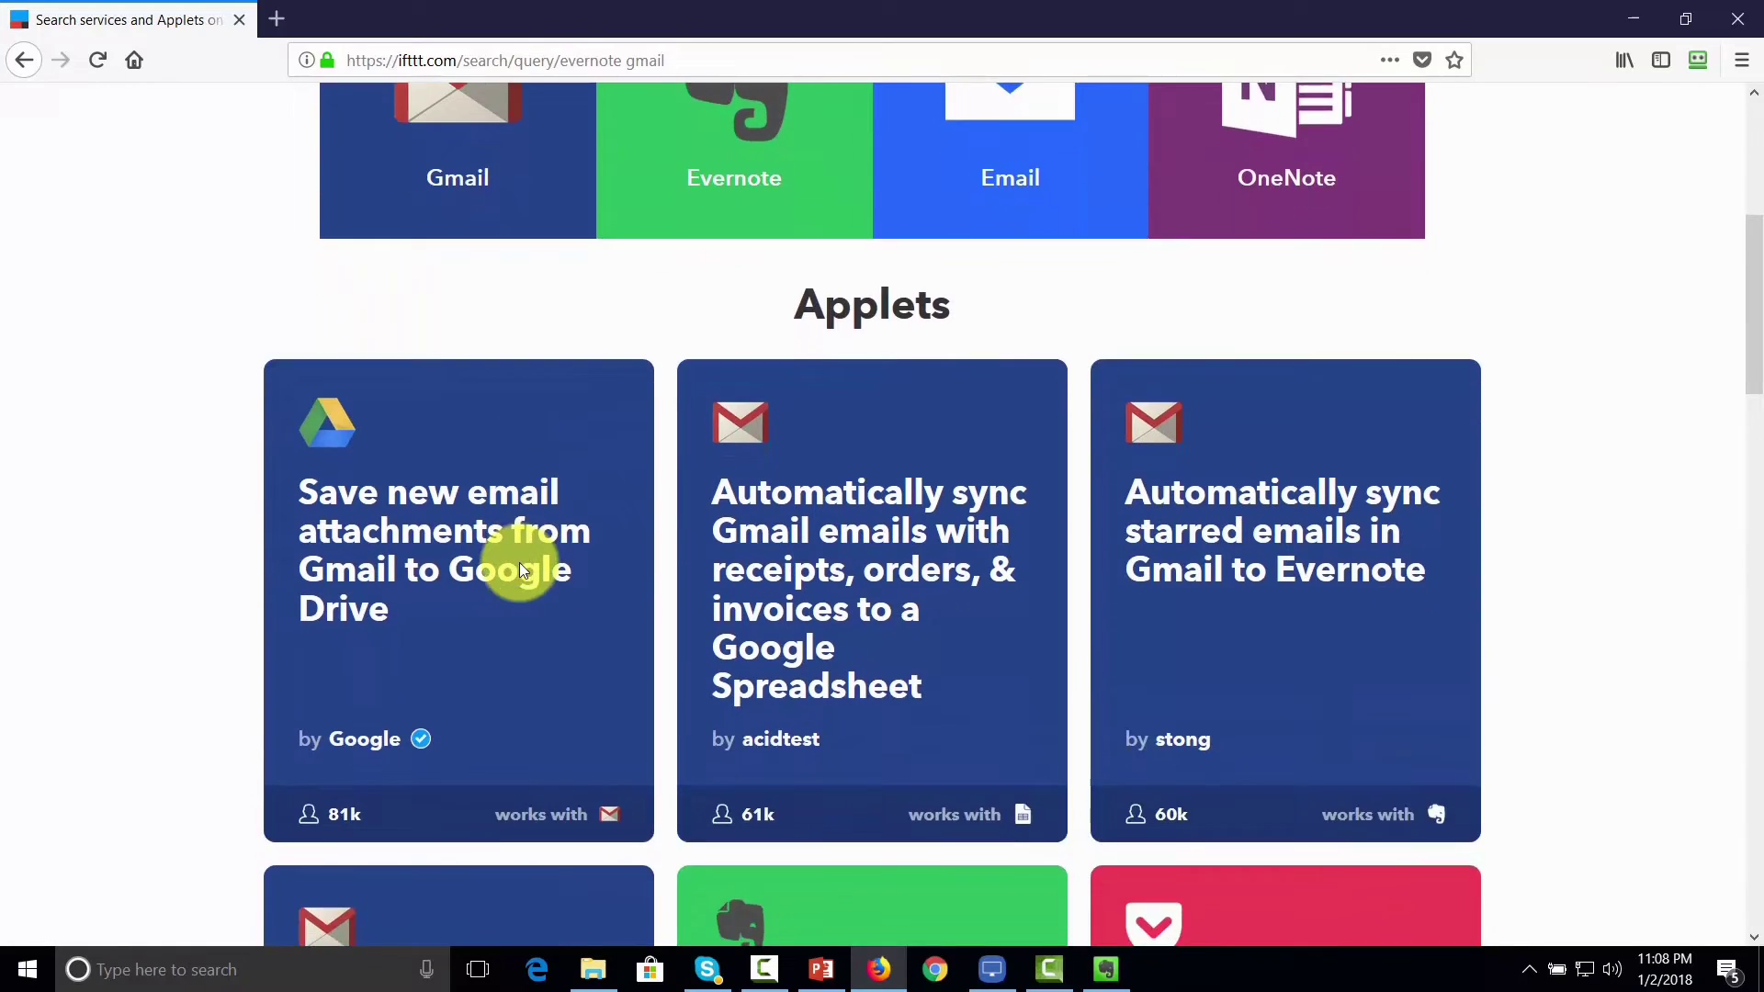
{"action": "scroll", "coordinate": [521, 572], "scroll_direction": "up", "scroll_amount": 5}
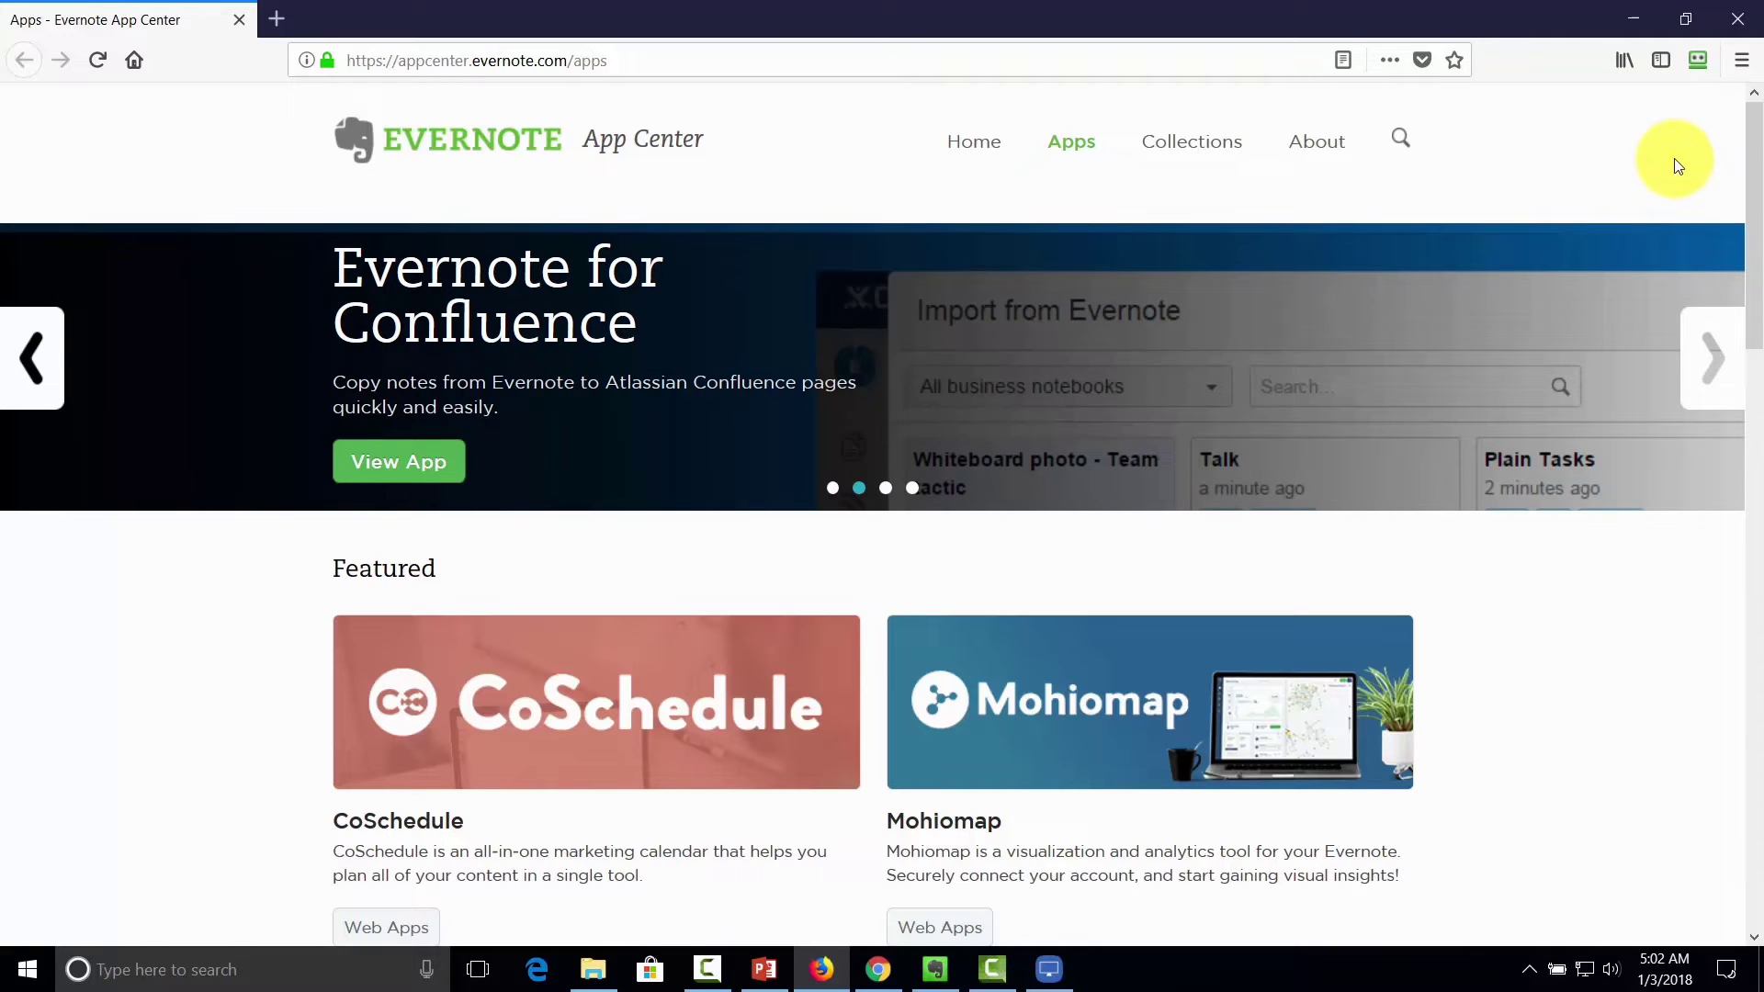
Step: Search the Evernote App Center and scroll the Productivity collection to the Zapier card
{"action": "left_click", "coordinate": [1402, 140]}
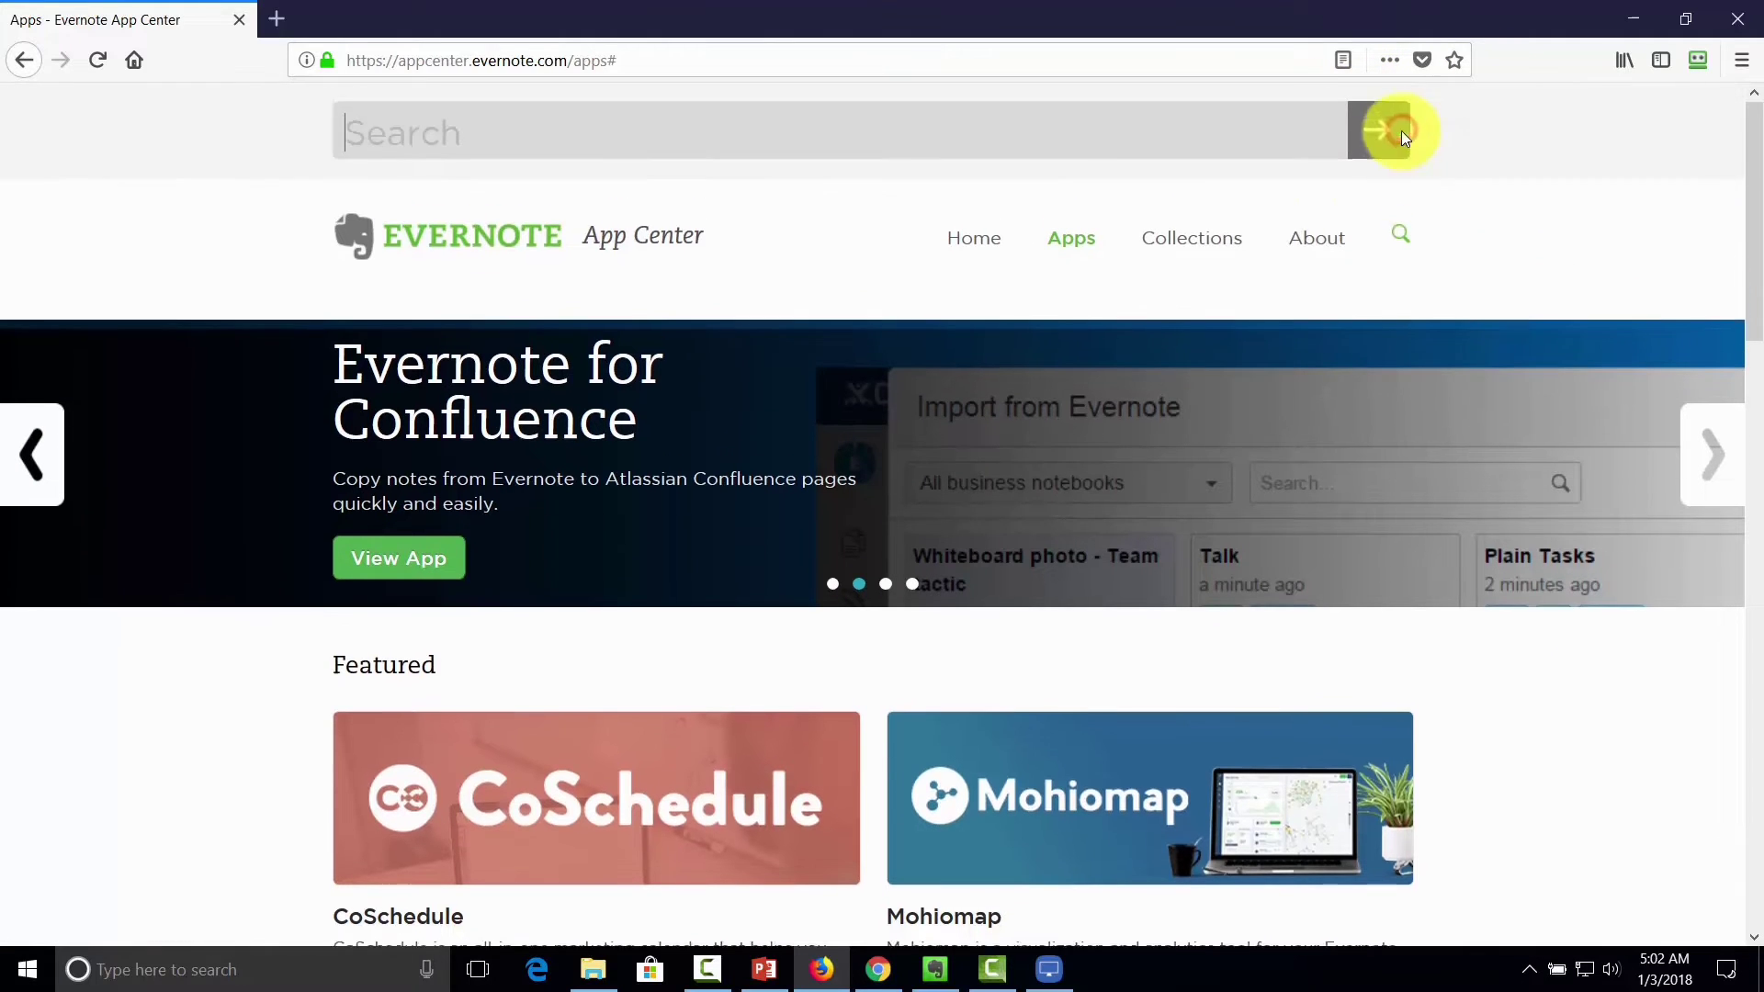
{"action": "left_click", "coordinate": [1045, 123]}
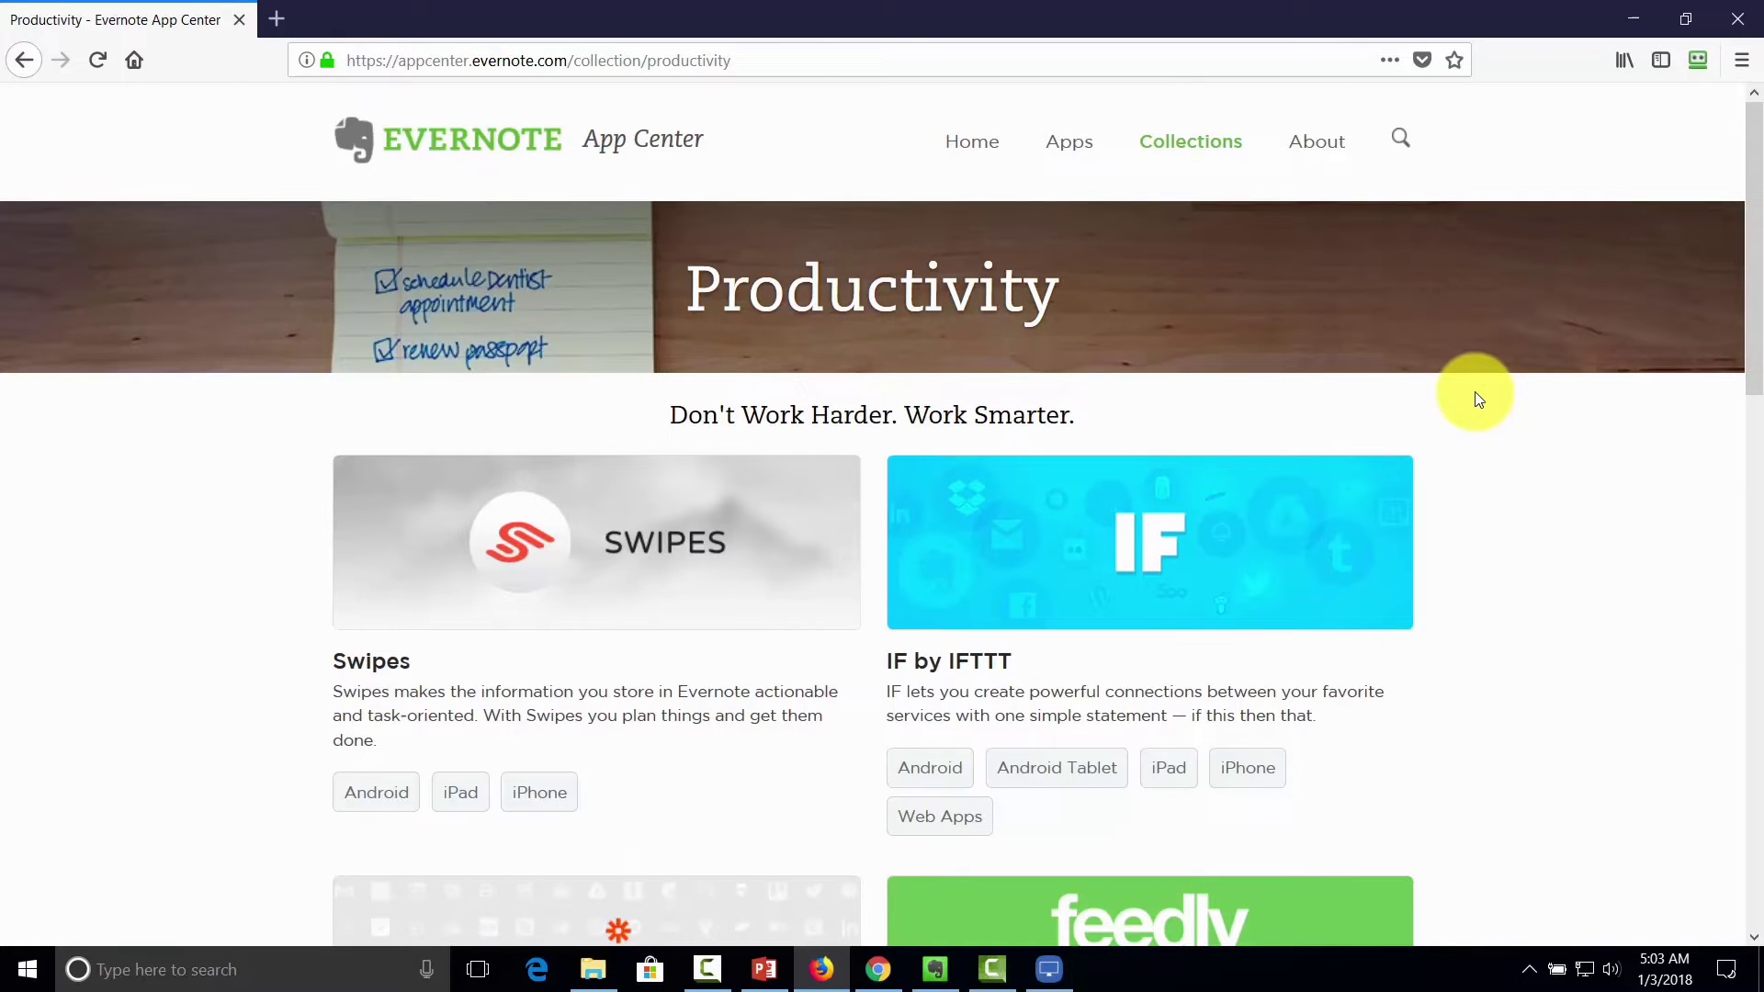
{"action": "scroll", "coordinate": [1478, 396], "scroll_direction": "down", "scroll_amount": 3}
{"action": "scroll", "coordinate": [1478, 397], "scroll_direction": "down", "scroll_amount": 5}
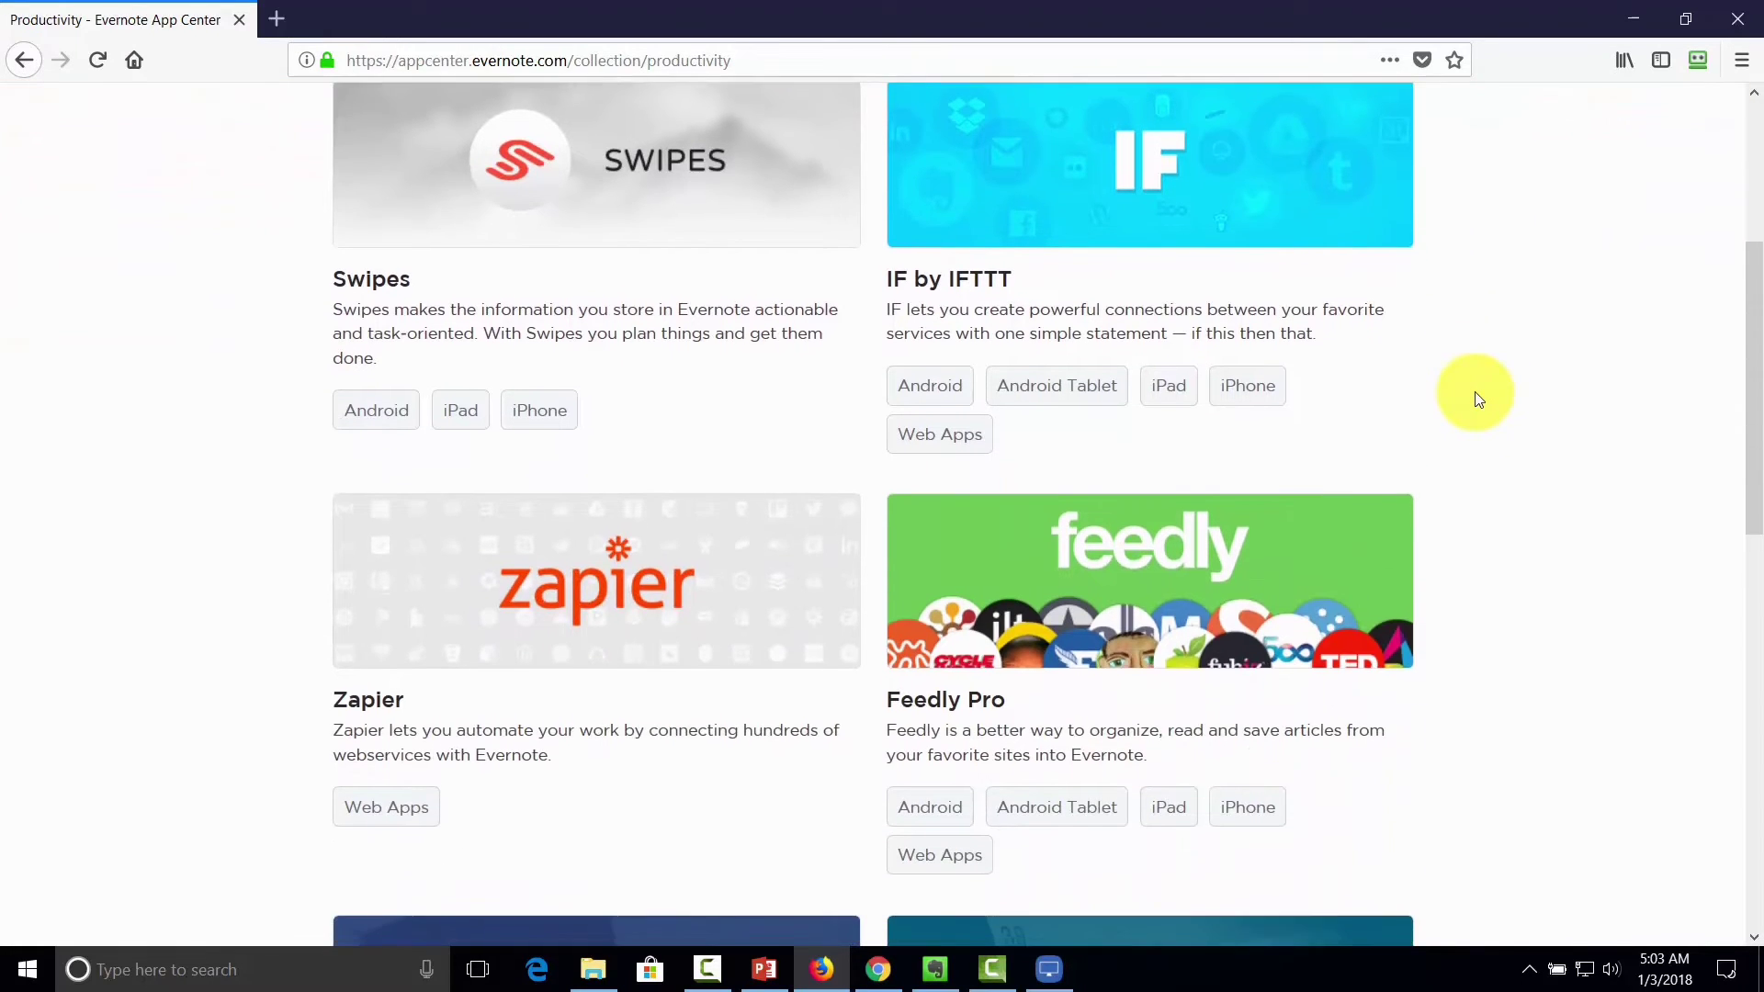
{"action": "scroll", "coordinate": [1478, 397], "scroll_direction": "down", "scroll_amount": 10}
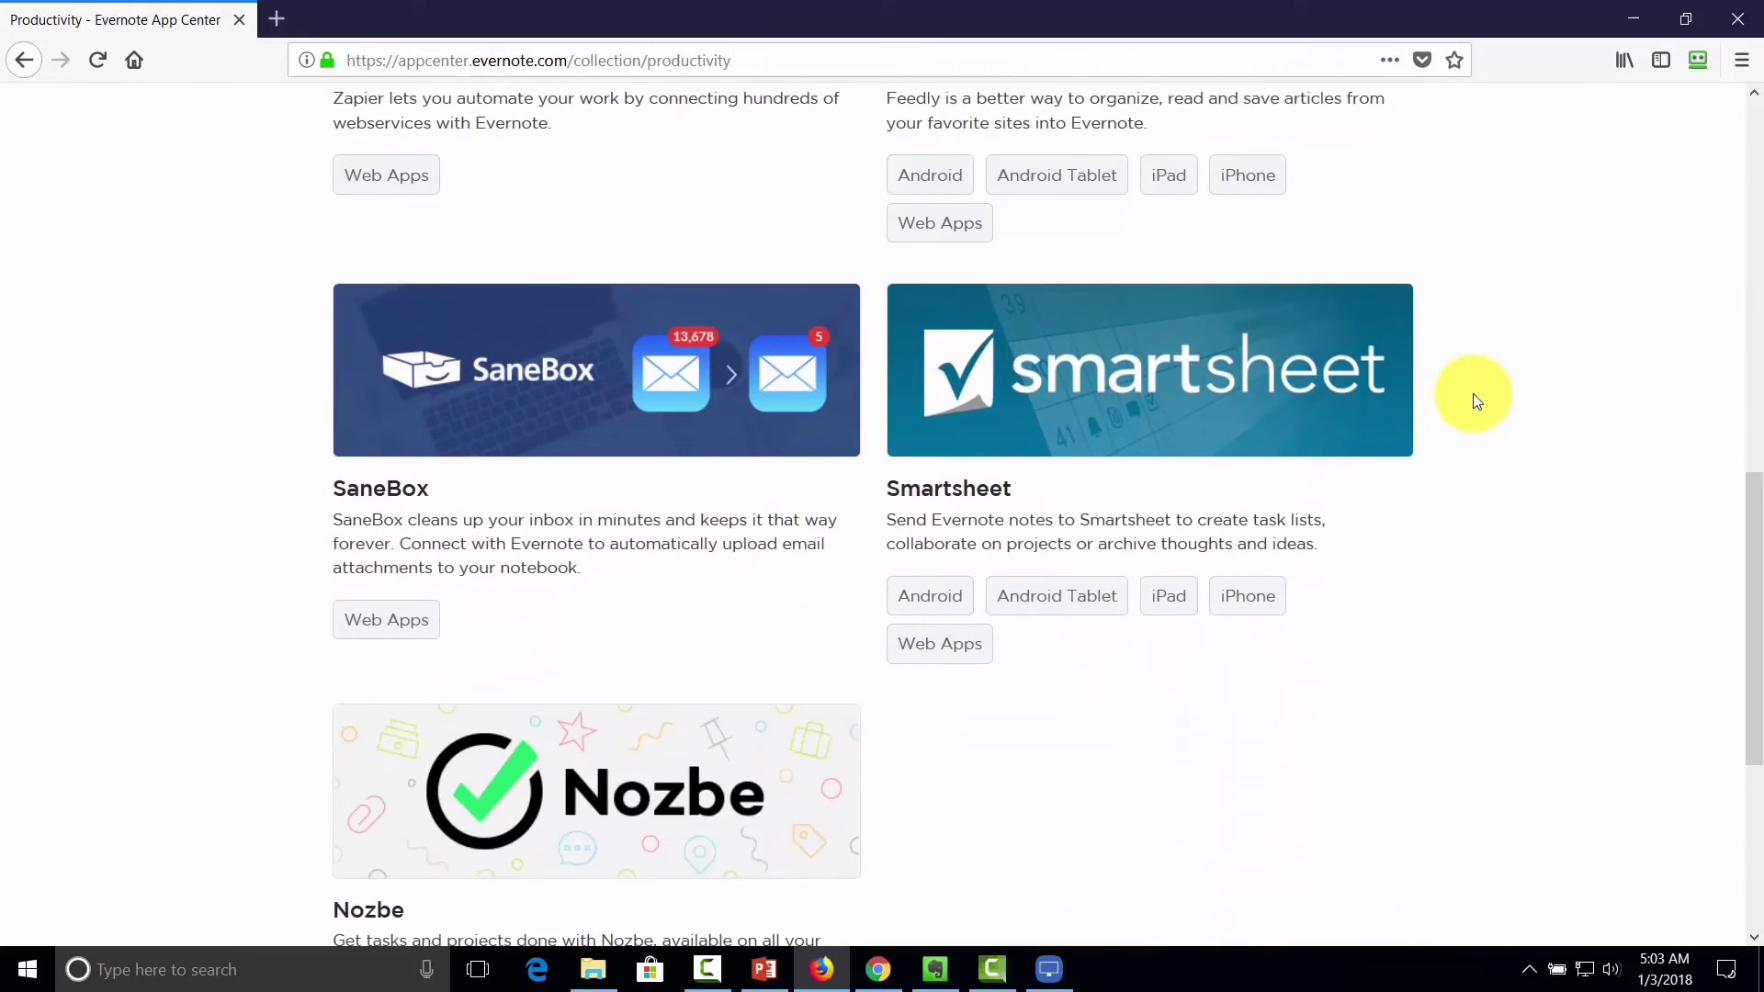
{"action": "scroll", "coordinate": [1476, 404], "scroll_direction": "up", "scroll_amount": 15}
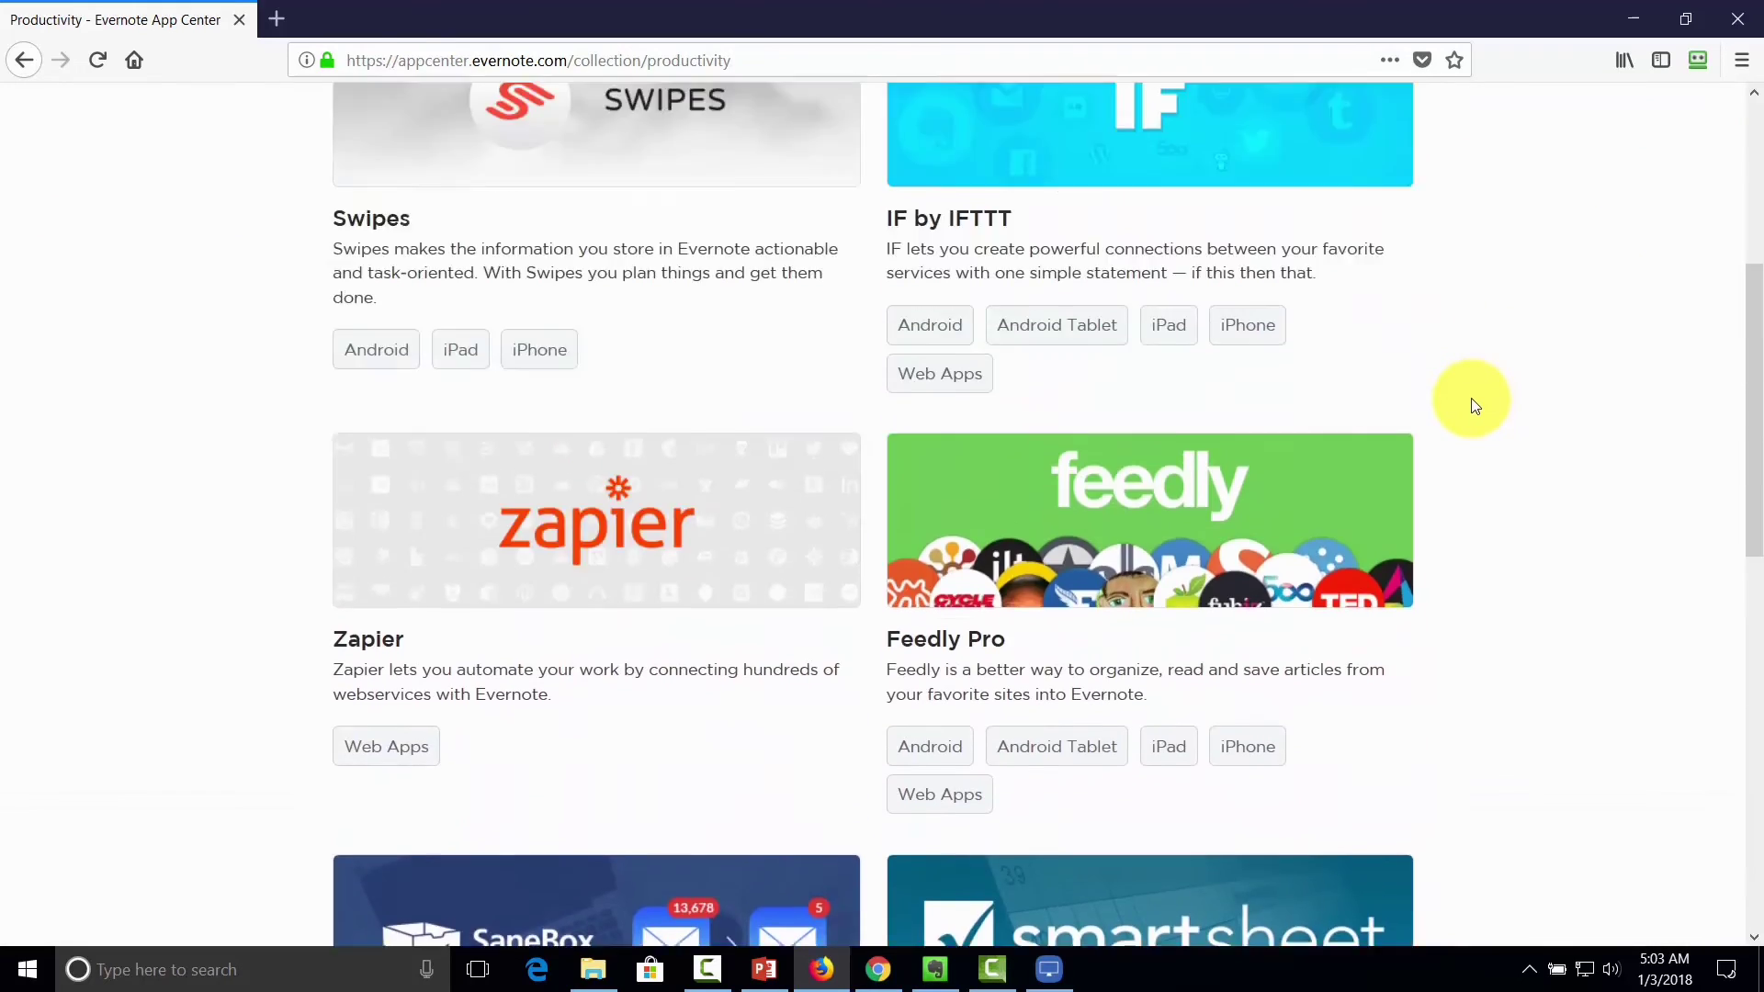
{"action": "scroll", "coordinate": [1475, 406], "scroll_direction": "down", "scroll_amount": 2}
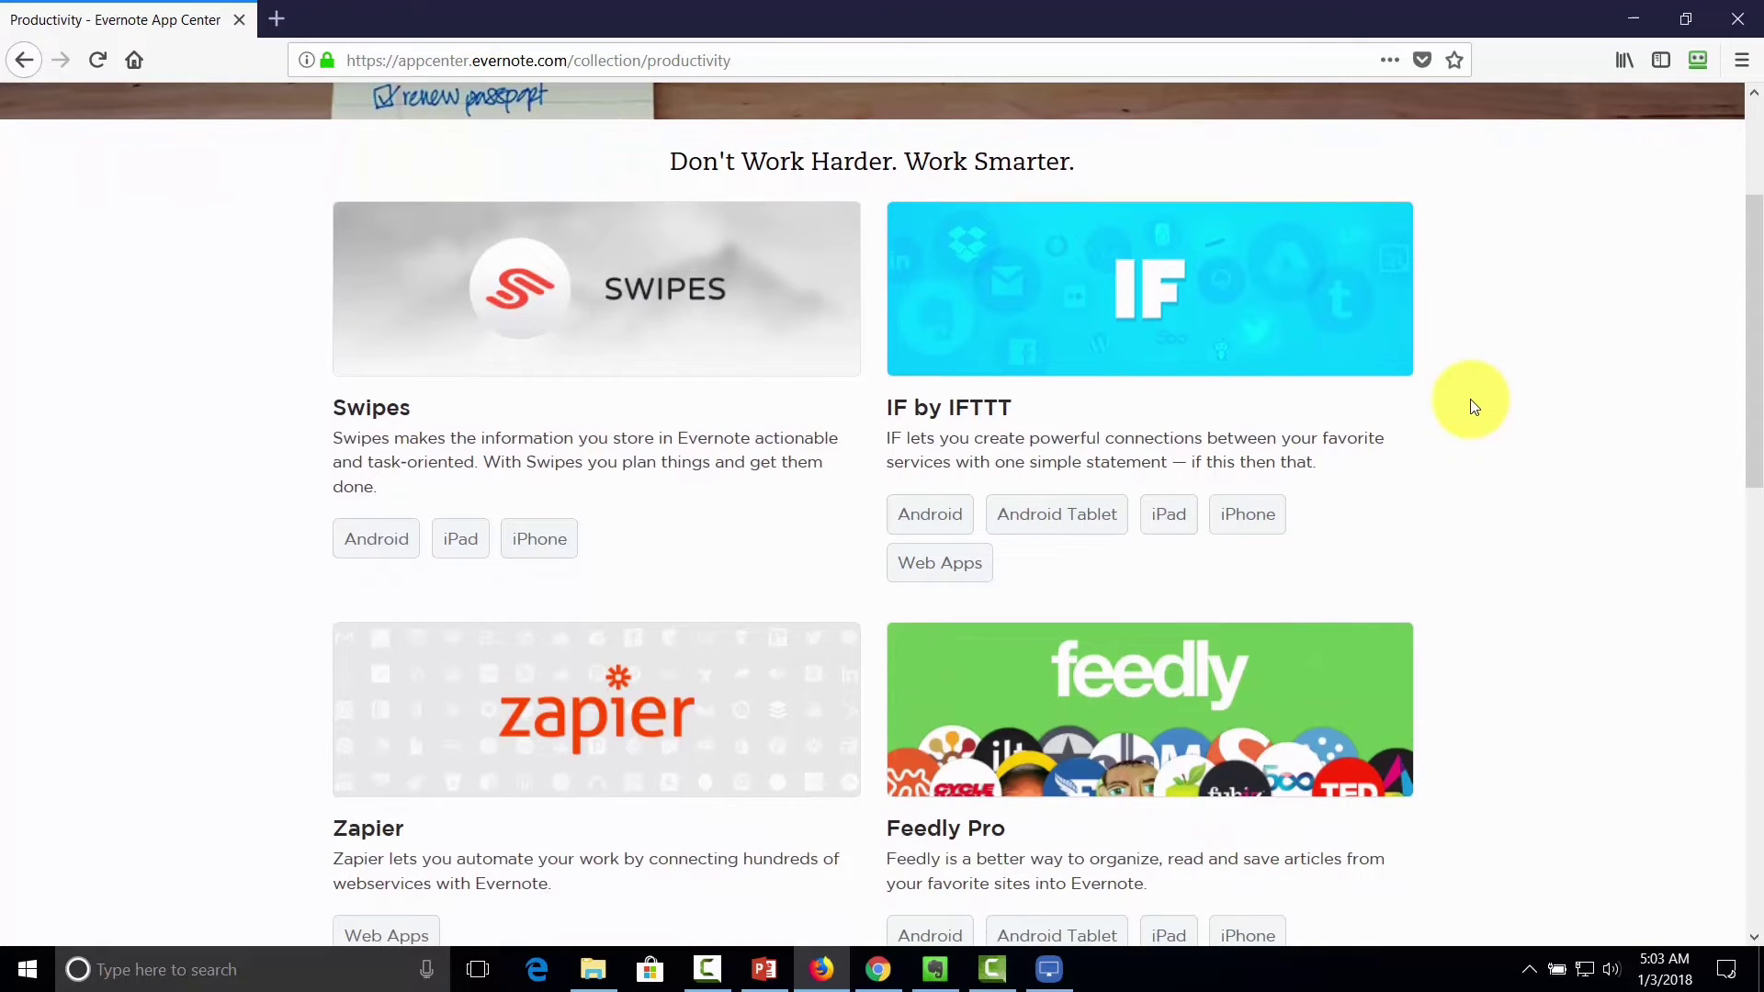
{"action": "scroll", "coordinate": [1473, 406], "scroll_direction": "down", "scroll_amount": 2}
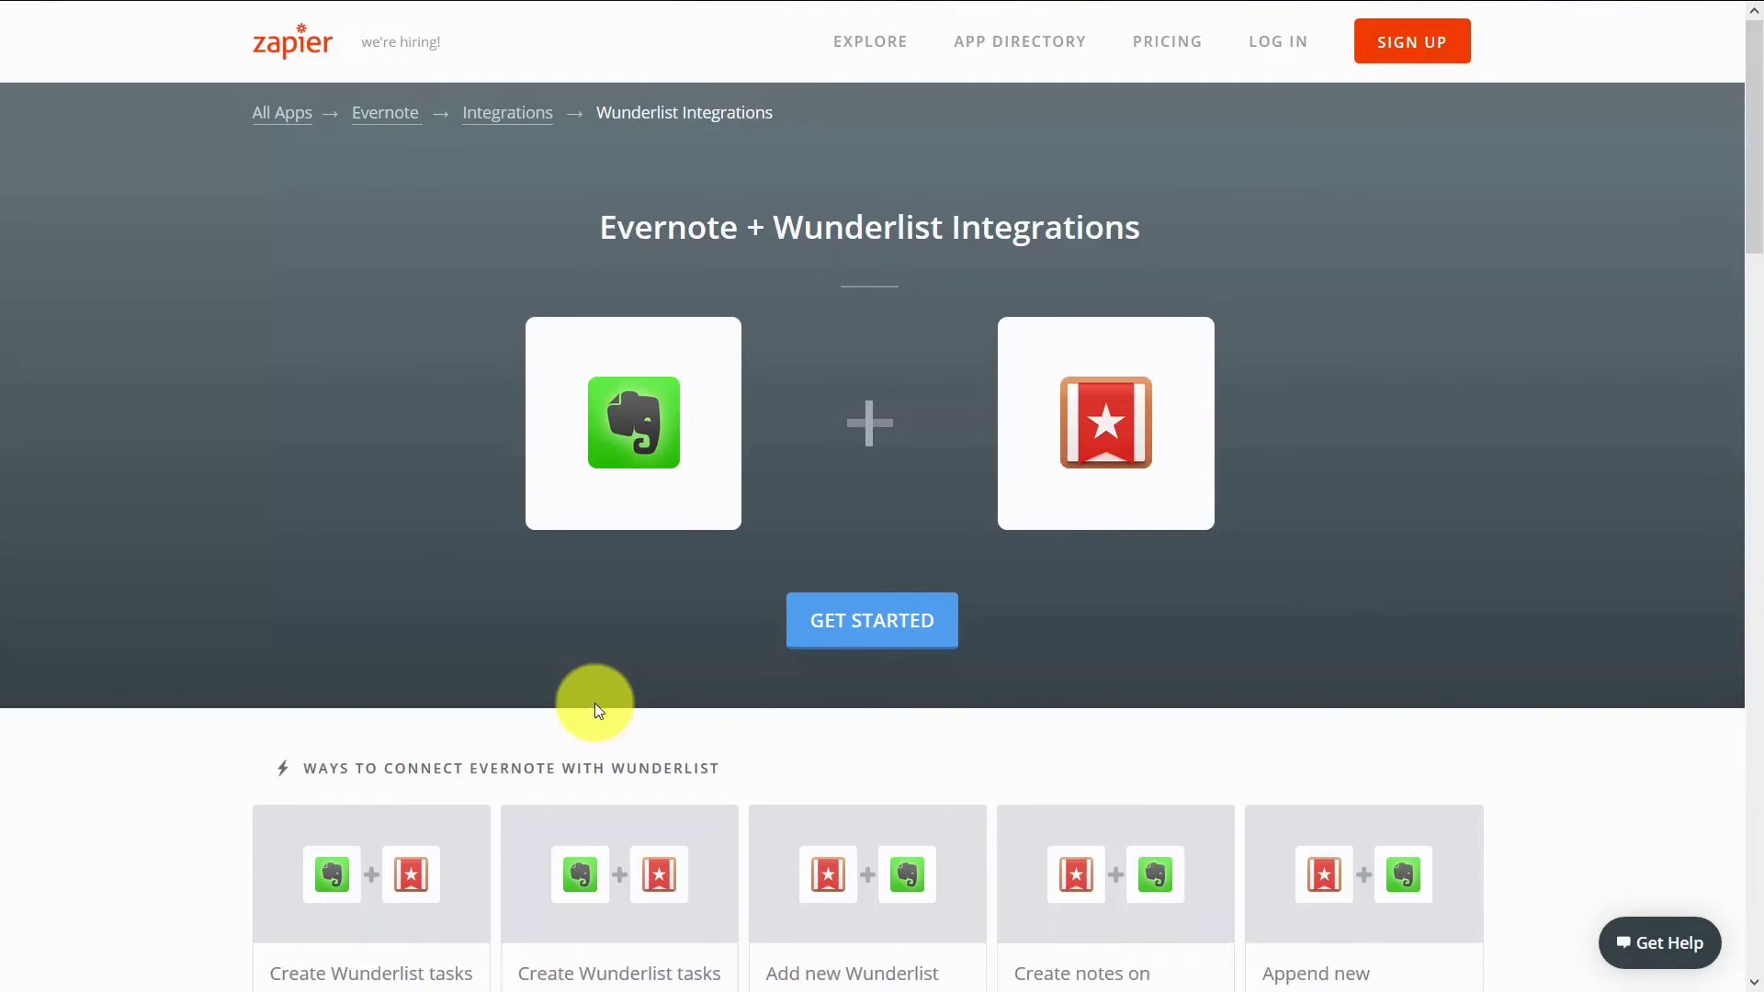
Step: Open the 'Create Wunderlist tasks from Evernote notes' zap template
{"action": "scroll", "coordinate": [593, 703], "scroll_direction": "down", "scroll_amount": 3}
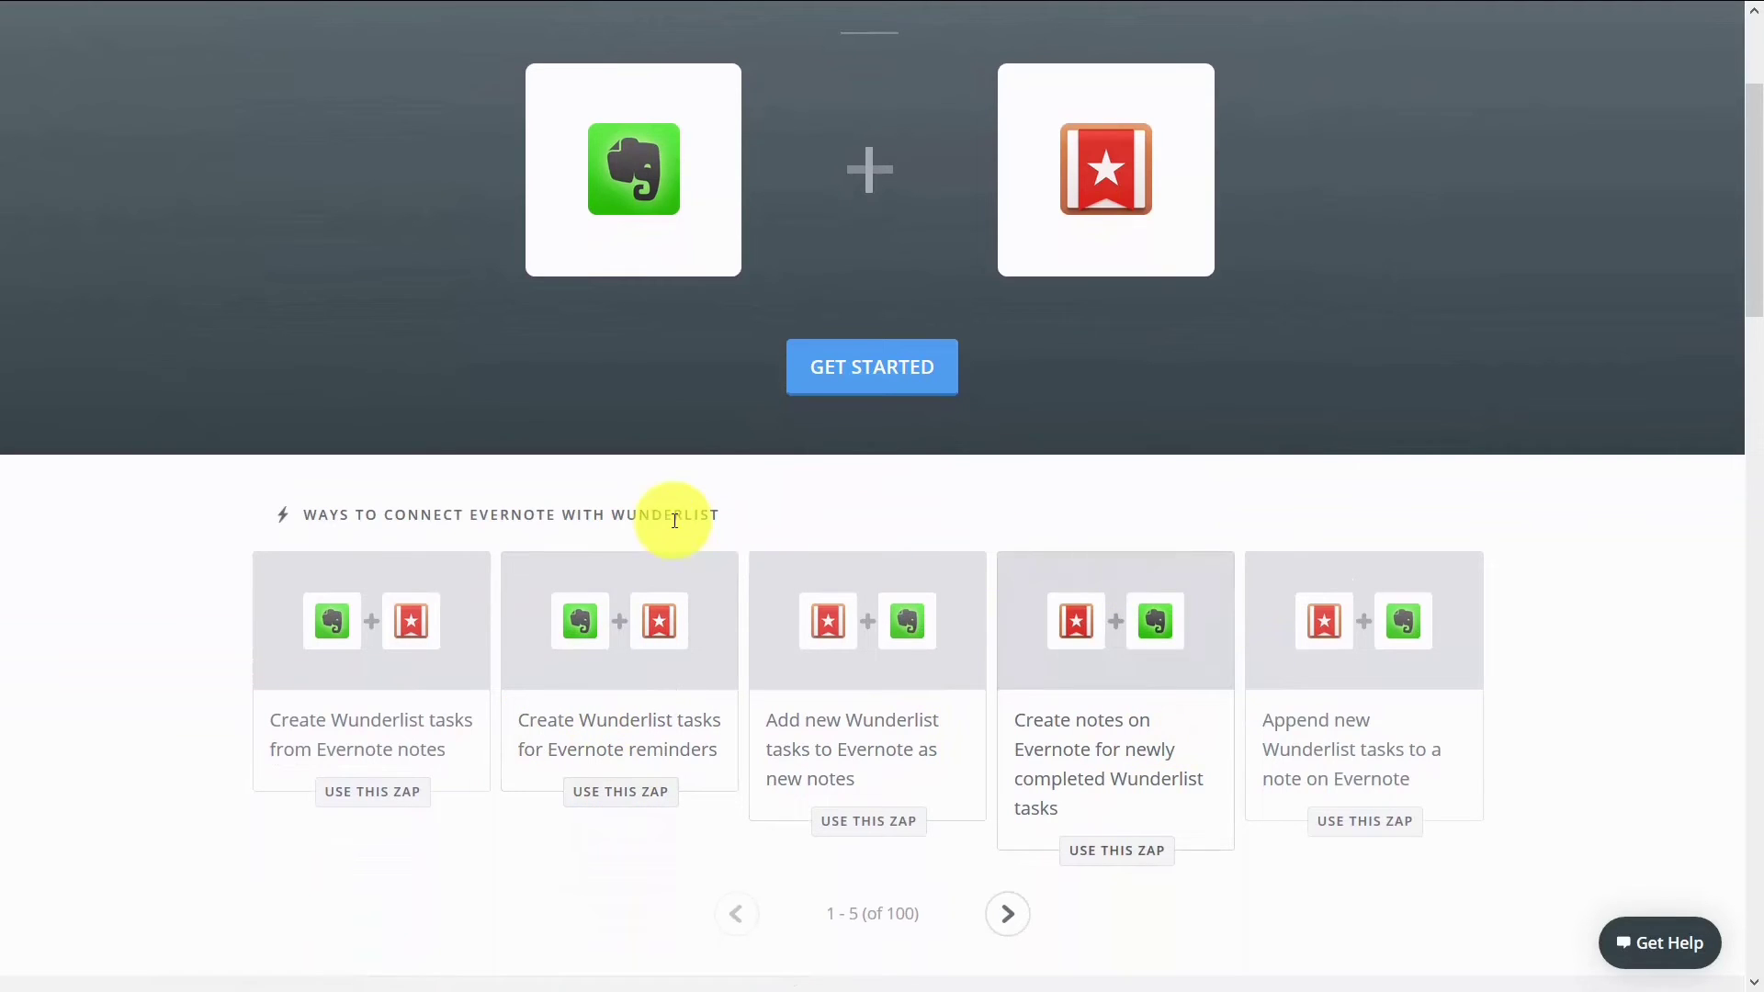
{"action": "left_click", "coordinate": [408, 643]}
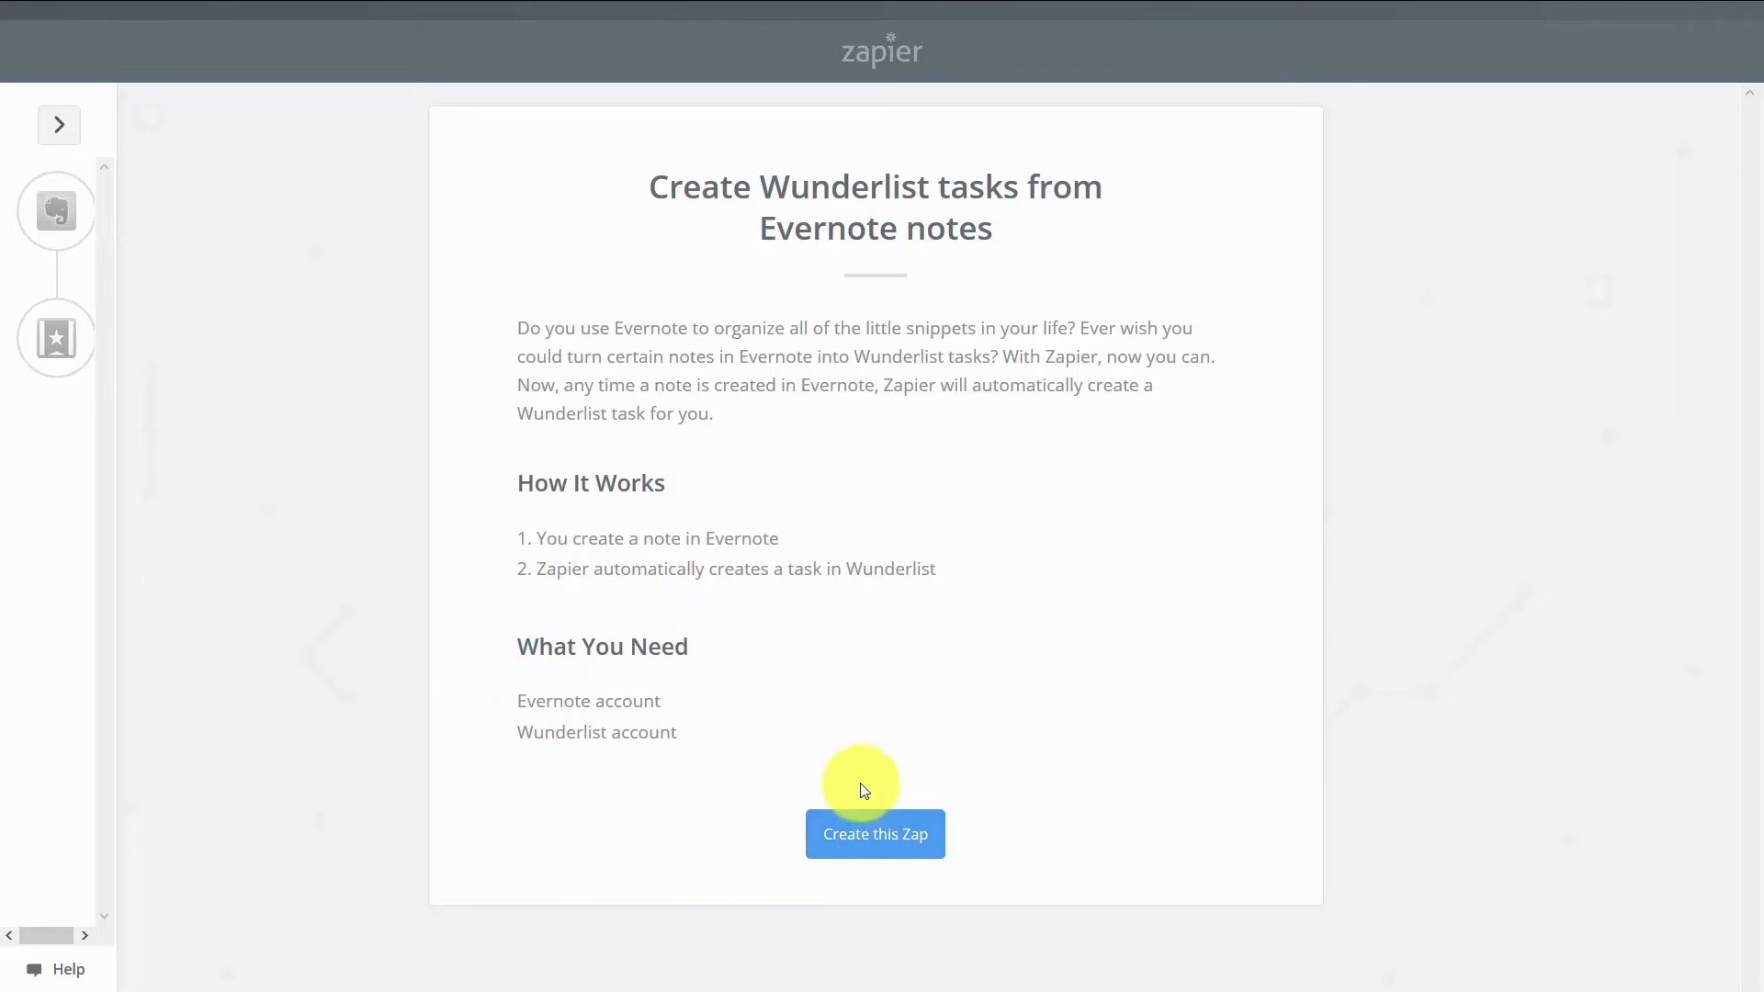
Step: Create the zap with New Note as trigger and authorize an Evernote account for Zapier
{"action": "left_click", "coordinate": [851, 833]}
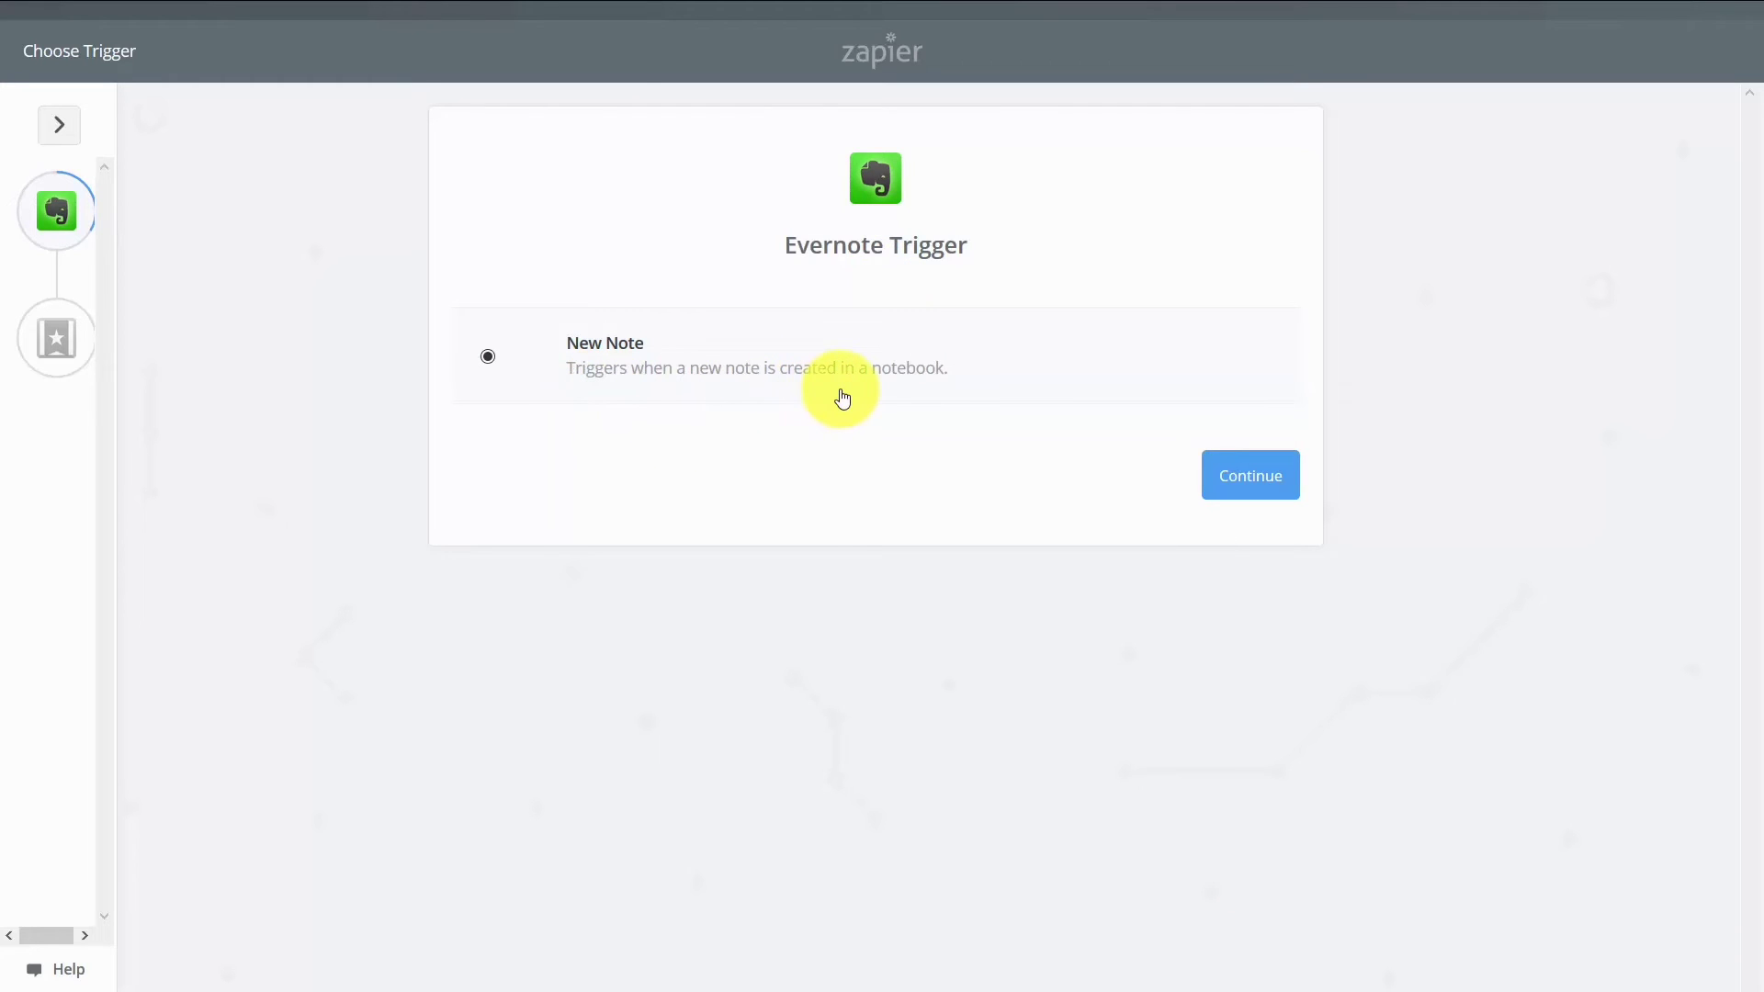
{"action": "left_click", "coordinate": [1250, 475]}
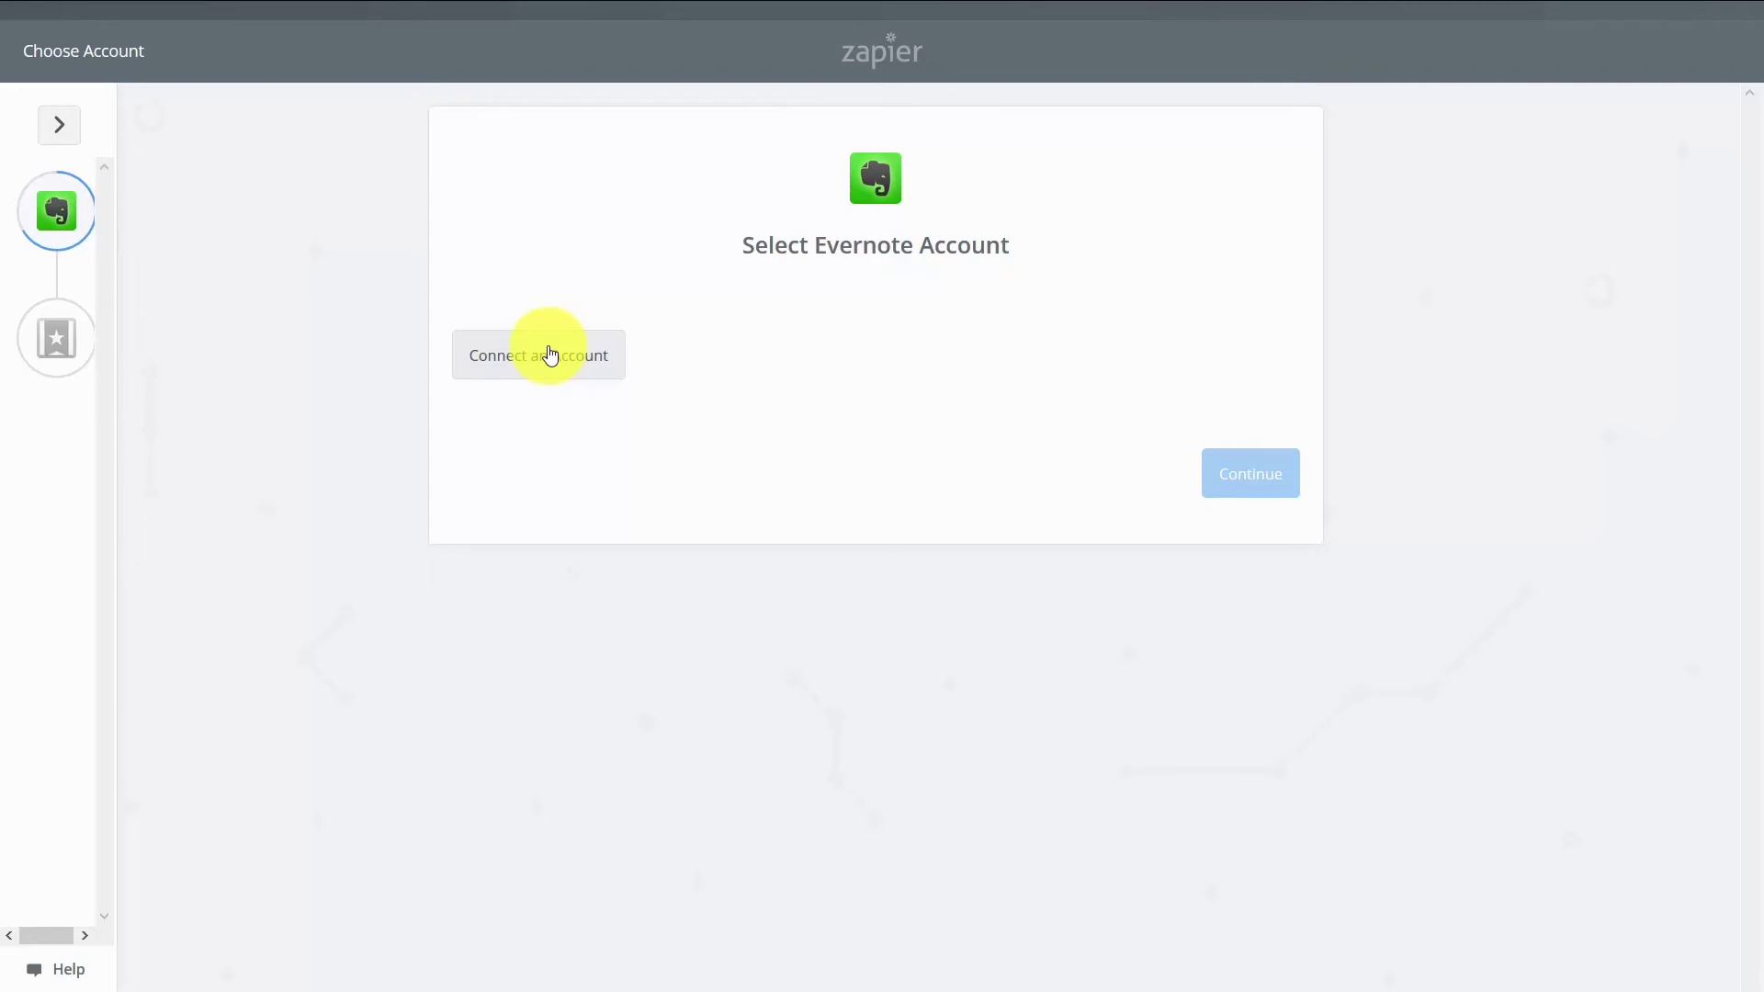
{"action": "left_click", "coordinate": [549, 356]}
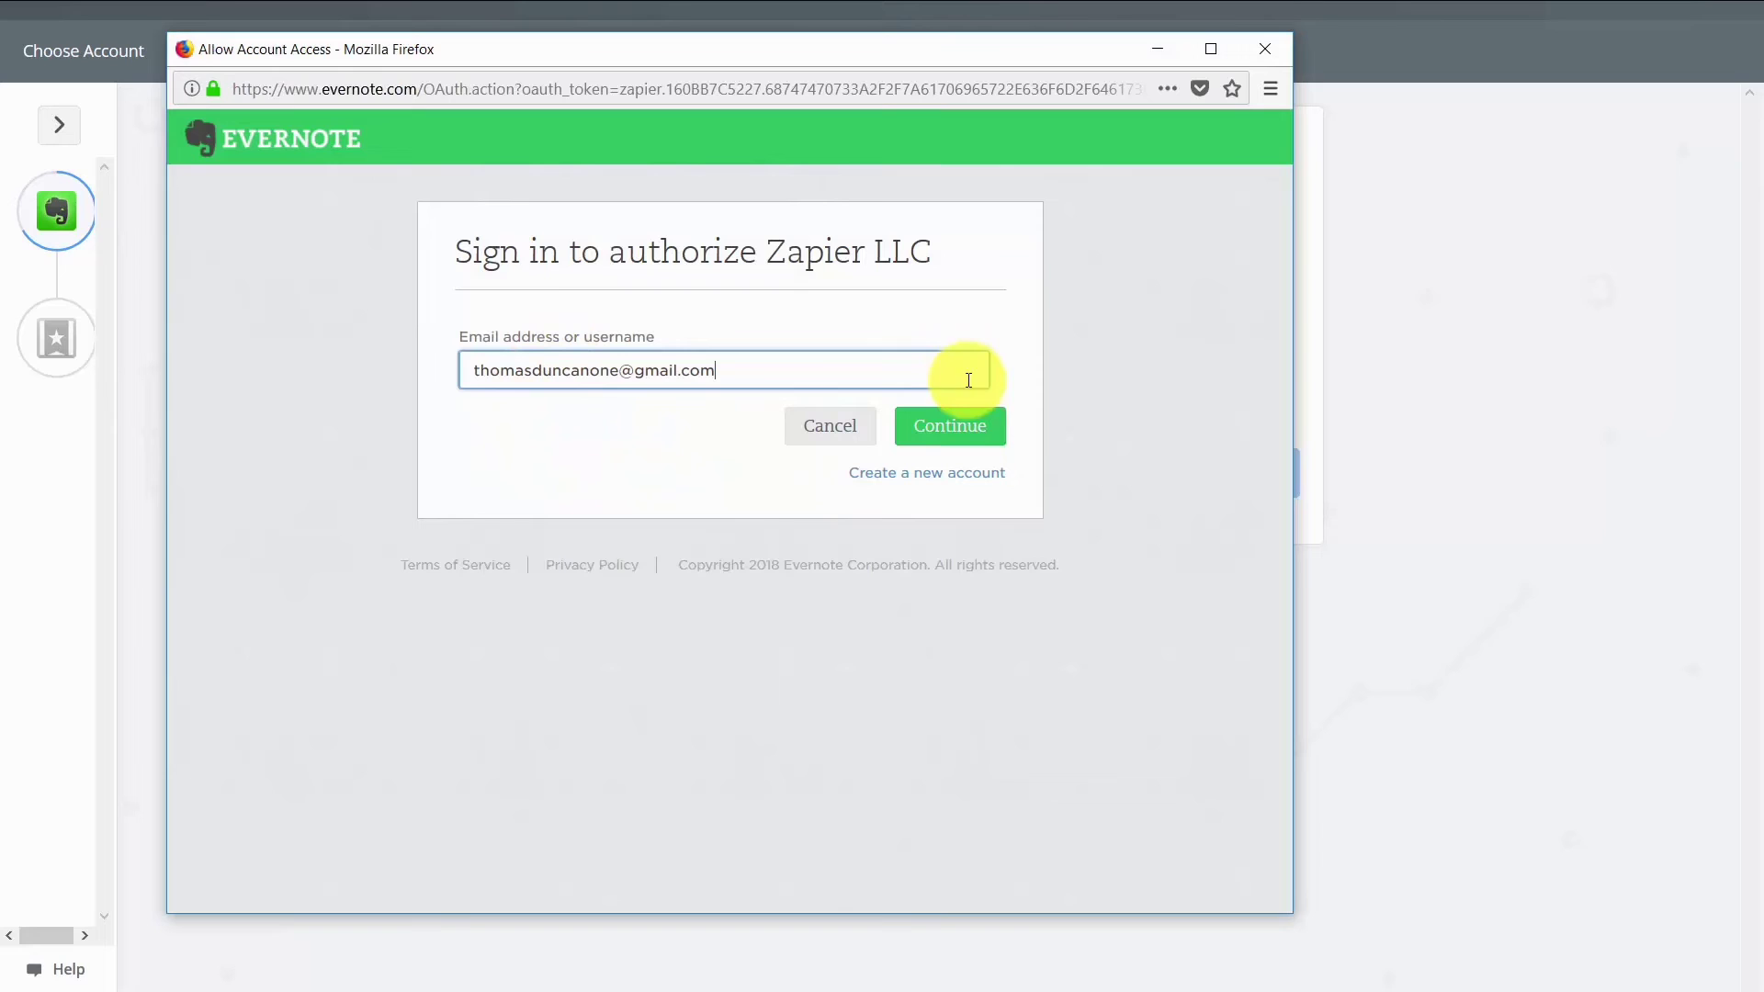
{"action": "left_click", "coordinate": [953, 436]}
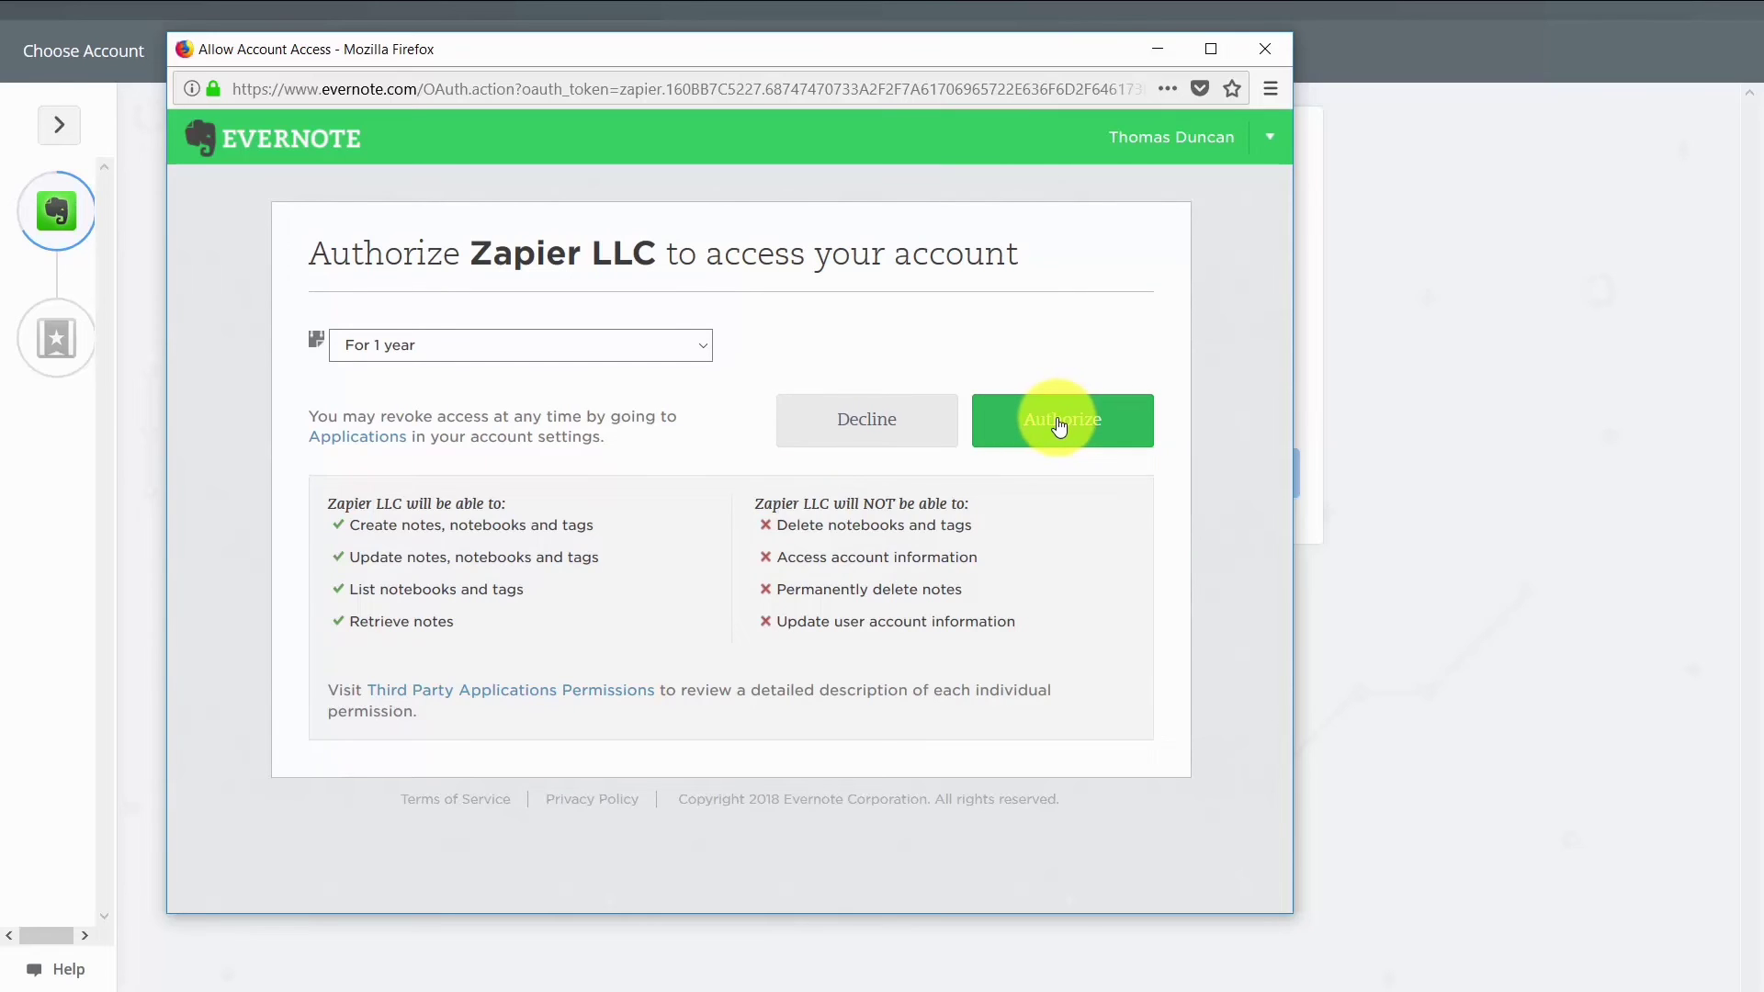
{"action": "left_click", "coordinate": [1059, 425]}
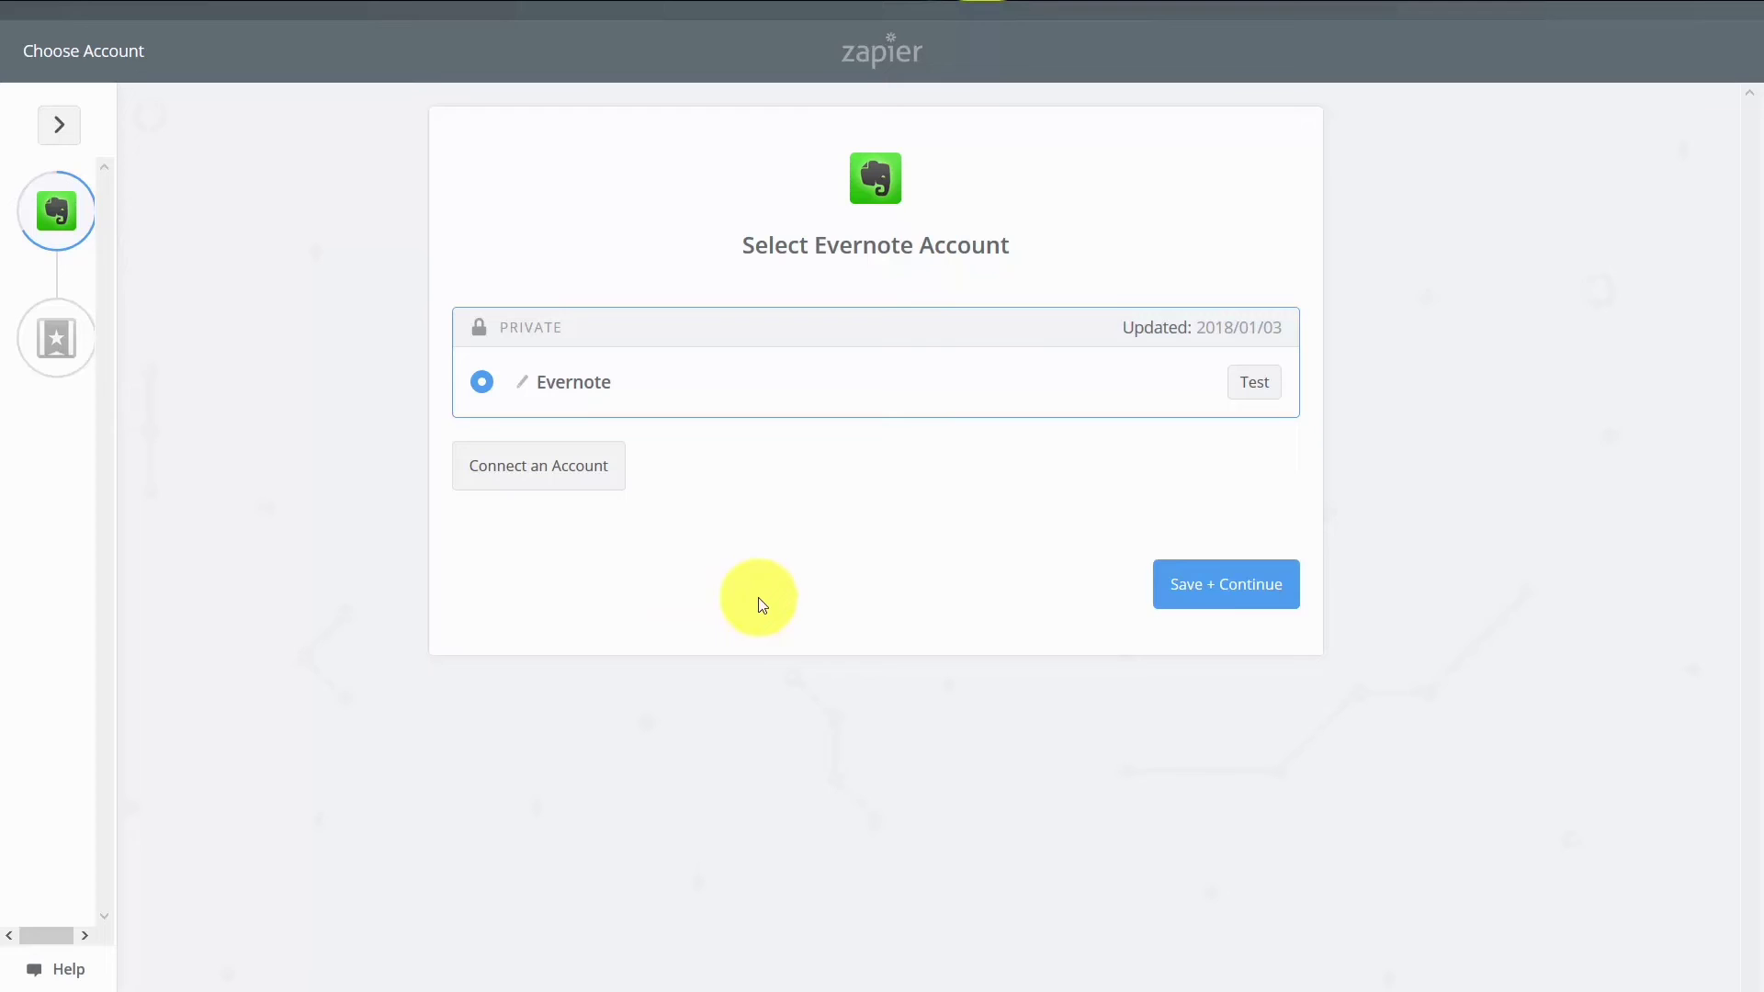
Step: Save the Evernote account and limit the trigger to the E-Mail Content and Copy notebook
{"action": "left_click", "coordinate": [1212, 584]}
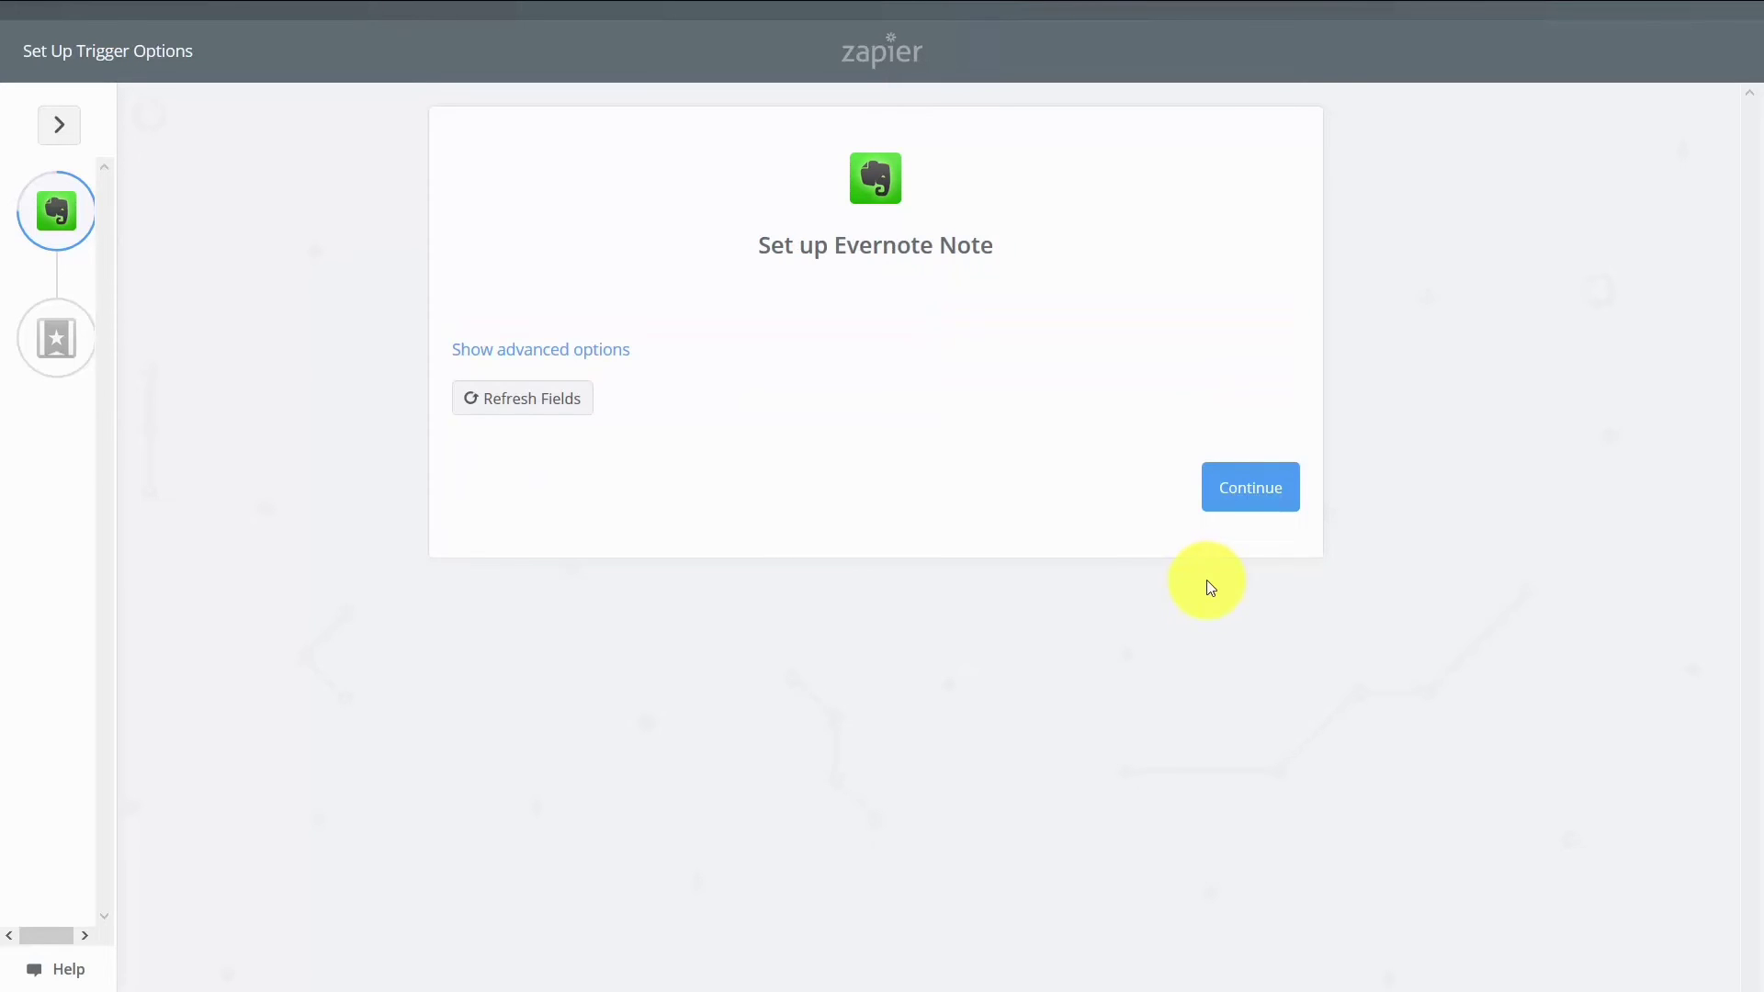
{"action": "left_click", "coordinate": [606, 357]}
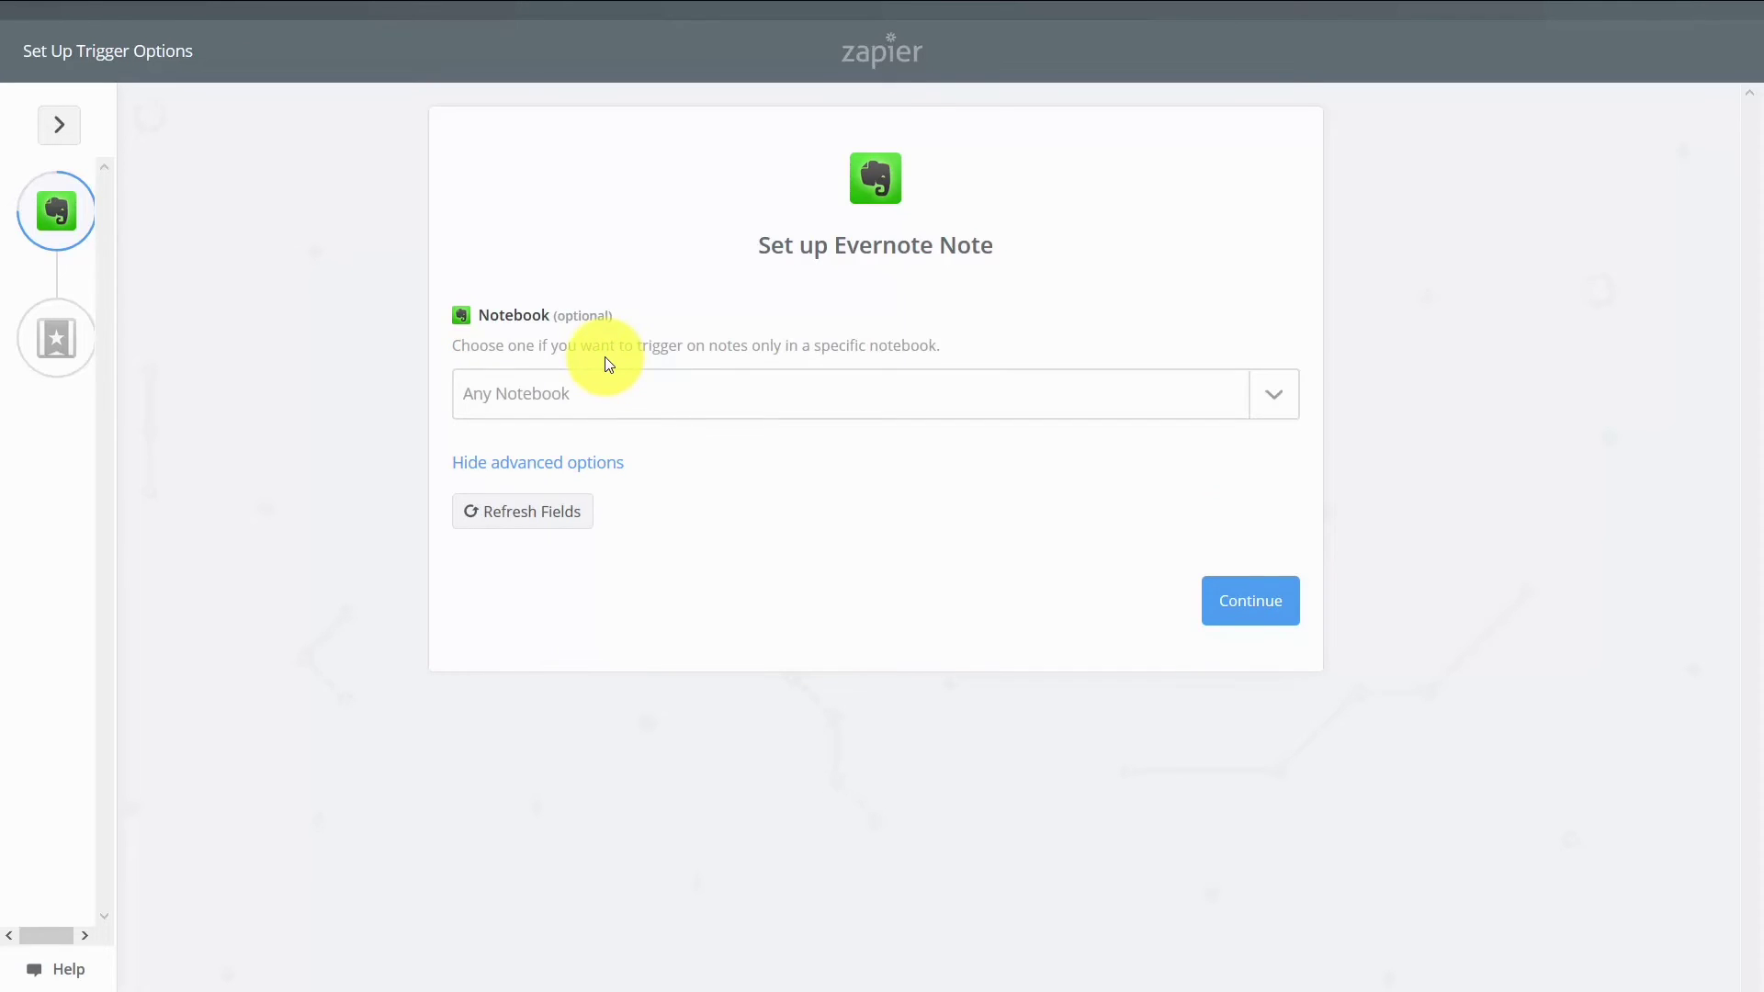
{"action": "left_click", "coordinate": [1274, 395]}
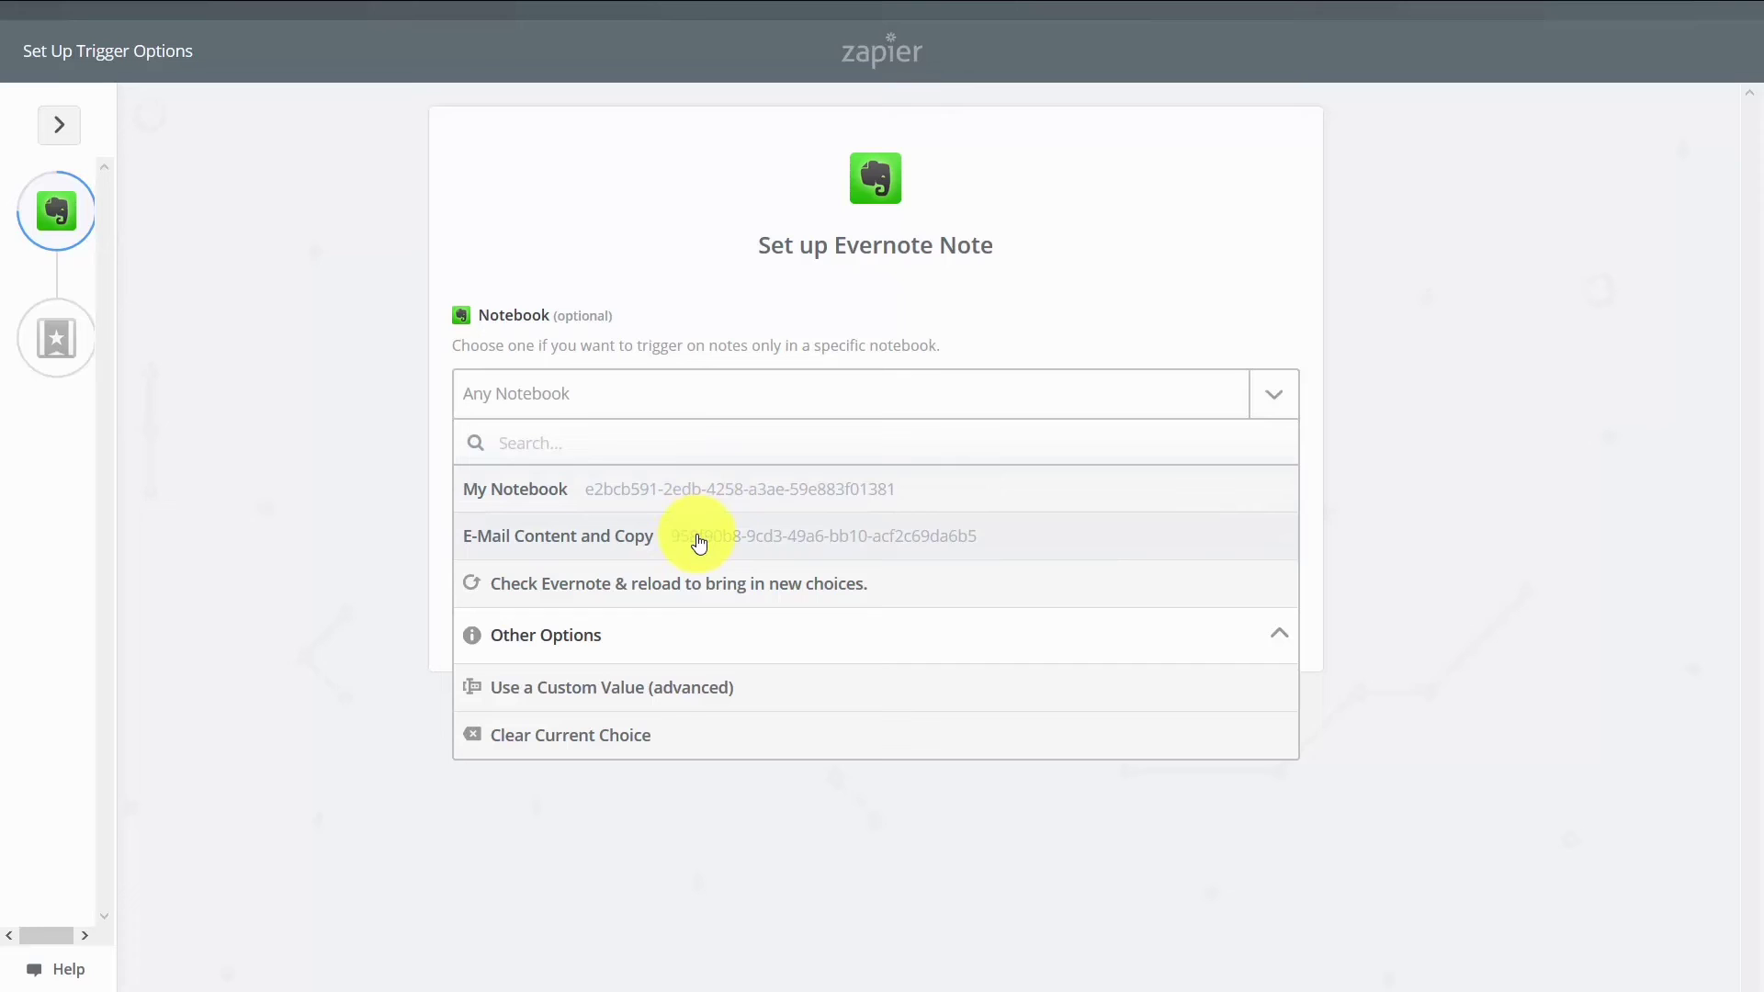
{"action": "left_click", "coordinate": [719, 541]}
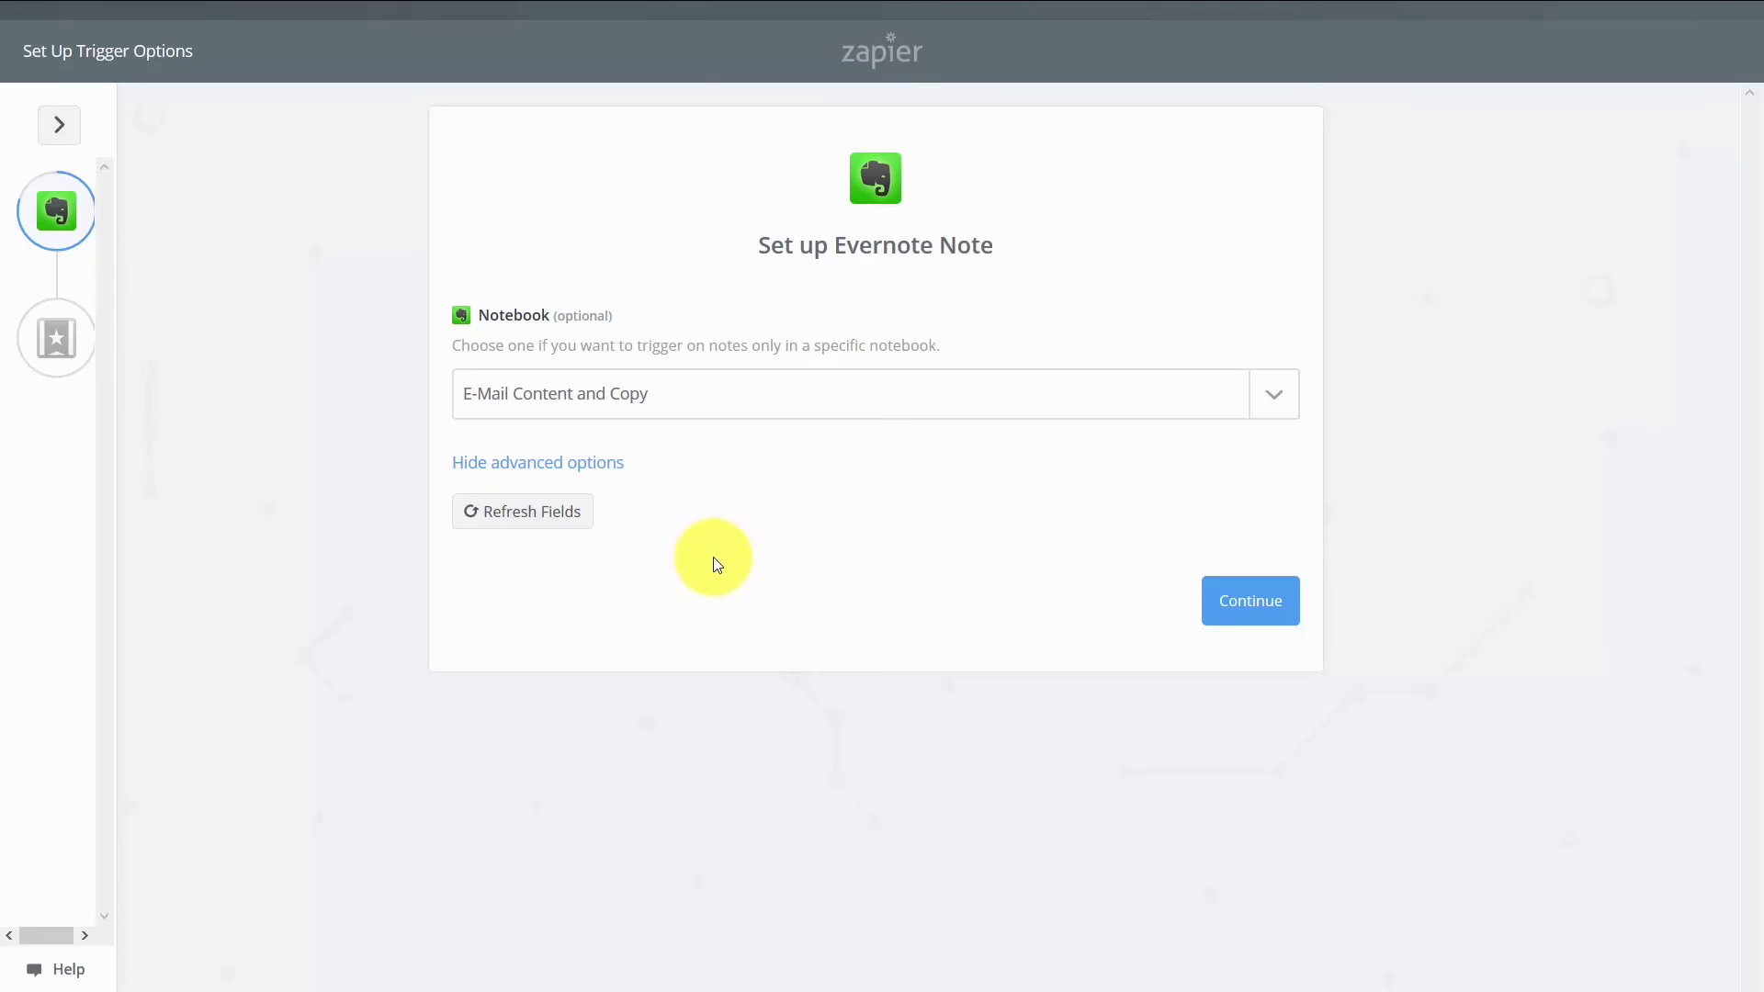
Step: Fetch a sample note to pass the trigger test
{"action": "left_click", "coordinate": [1229, 608]}
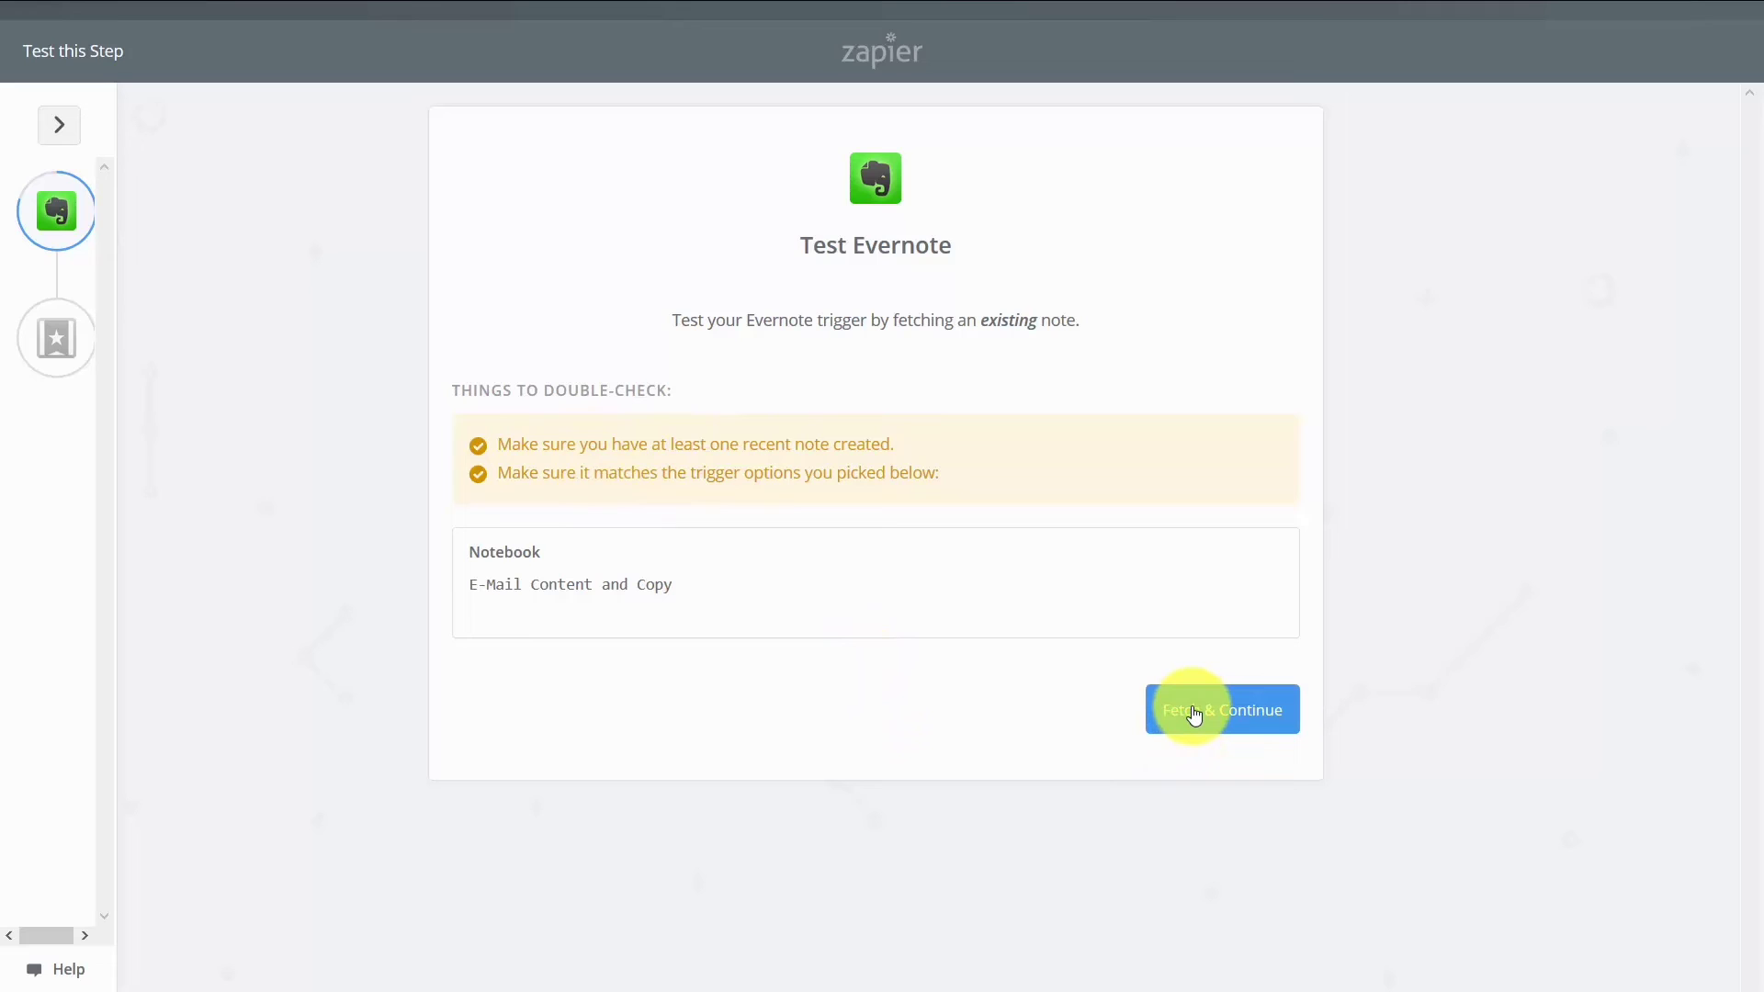
{"action": "left_click", "coordinate": [1194, 715]}
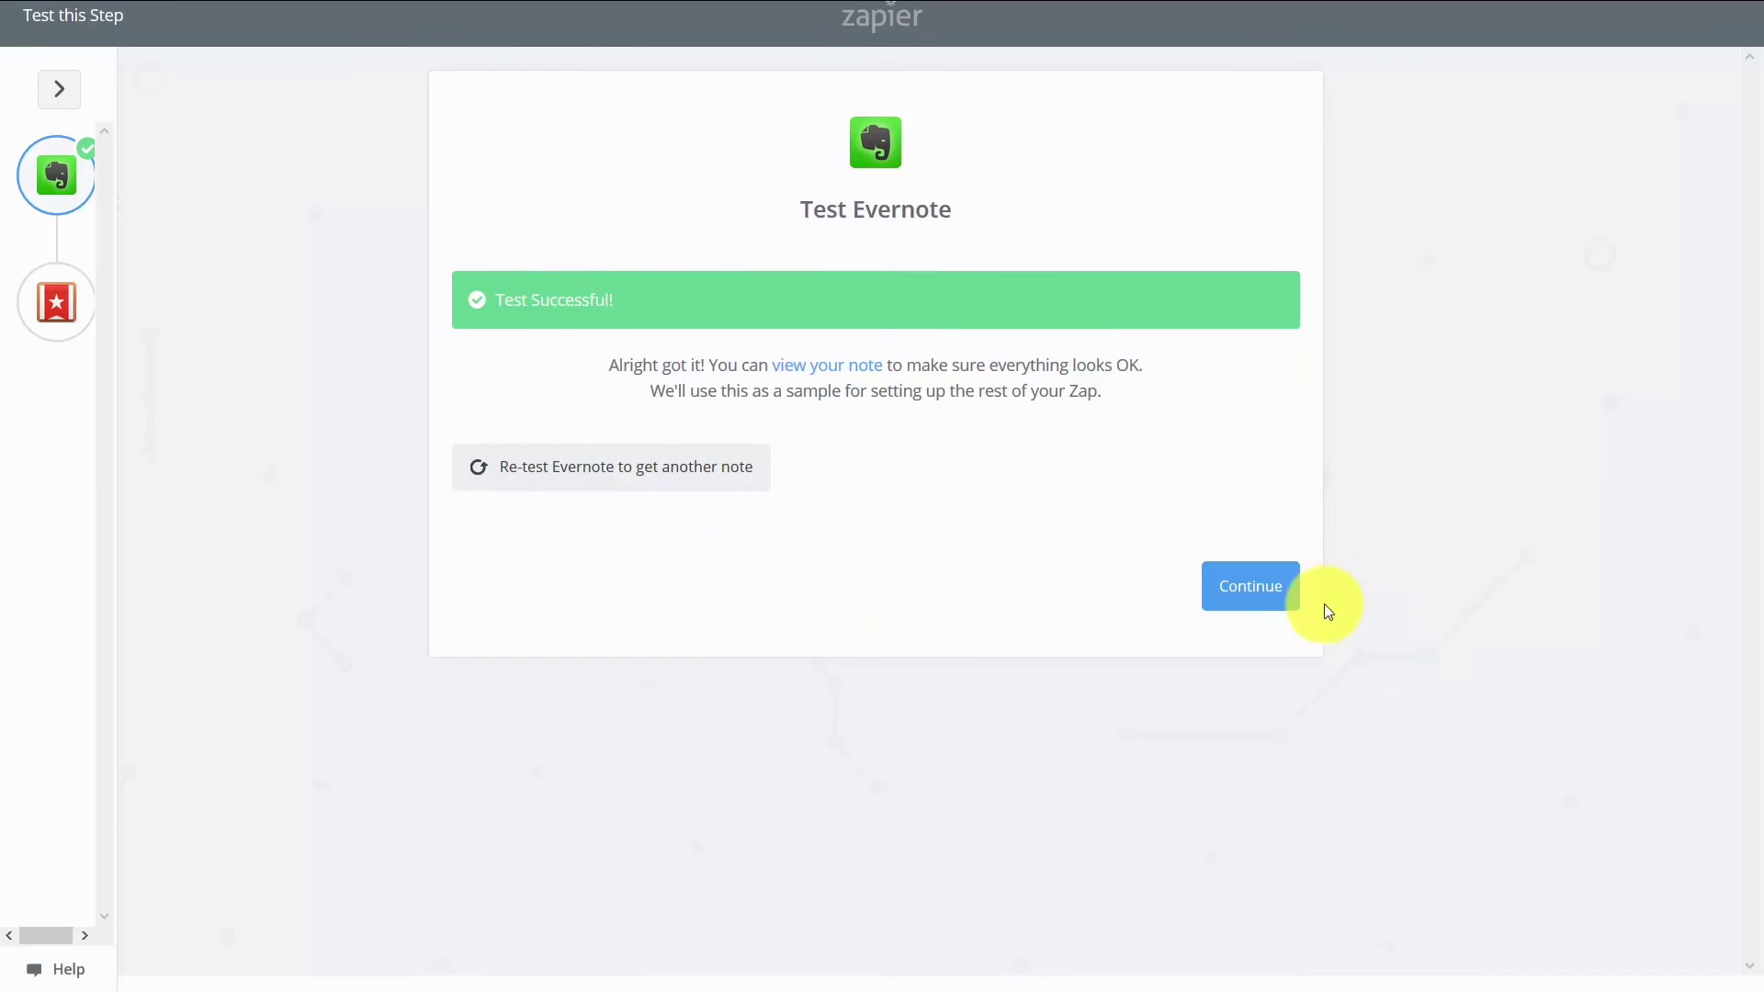
{"action": "left_click", "coordinate": [1233, 588]}
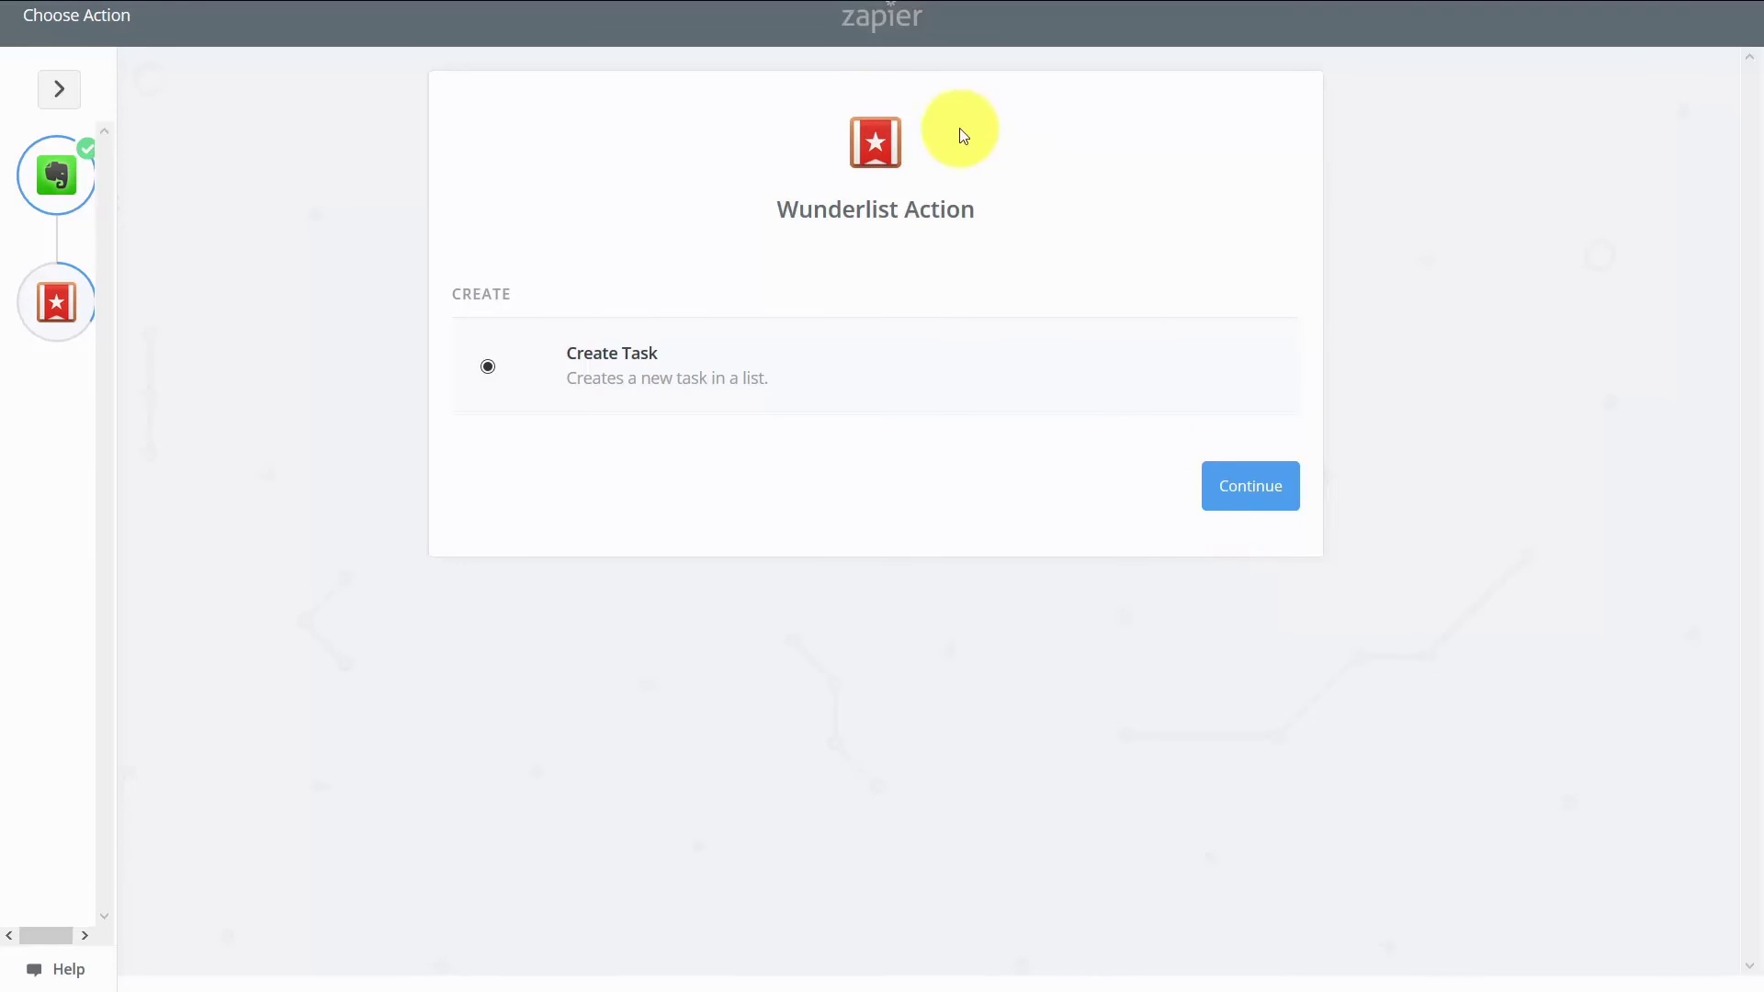
Step: Choose Create Task, sign in to Wunderlist and pass the account connection test
{"action": "left_click", "coordinate": [1277, 509]}
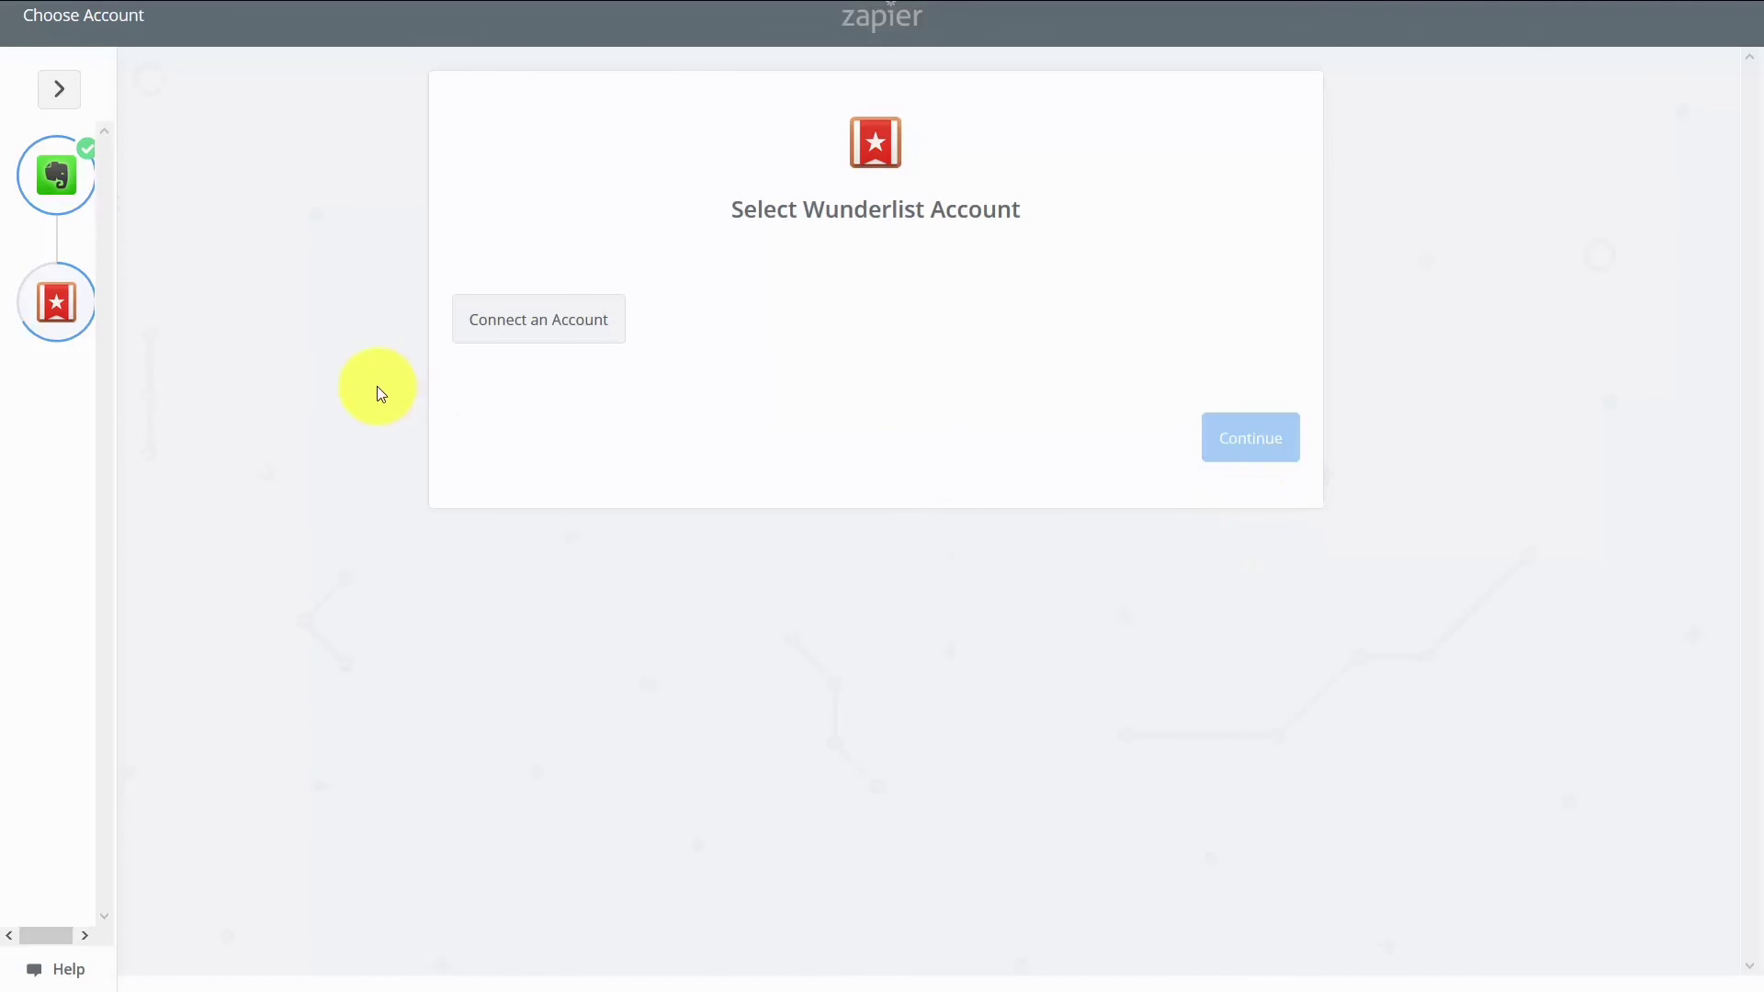
{"action": "left_click", "coordinate": [590, 331]}
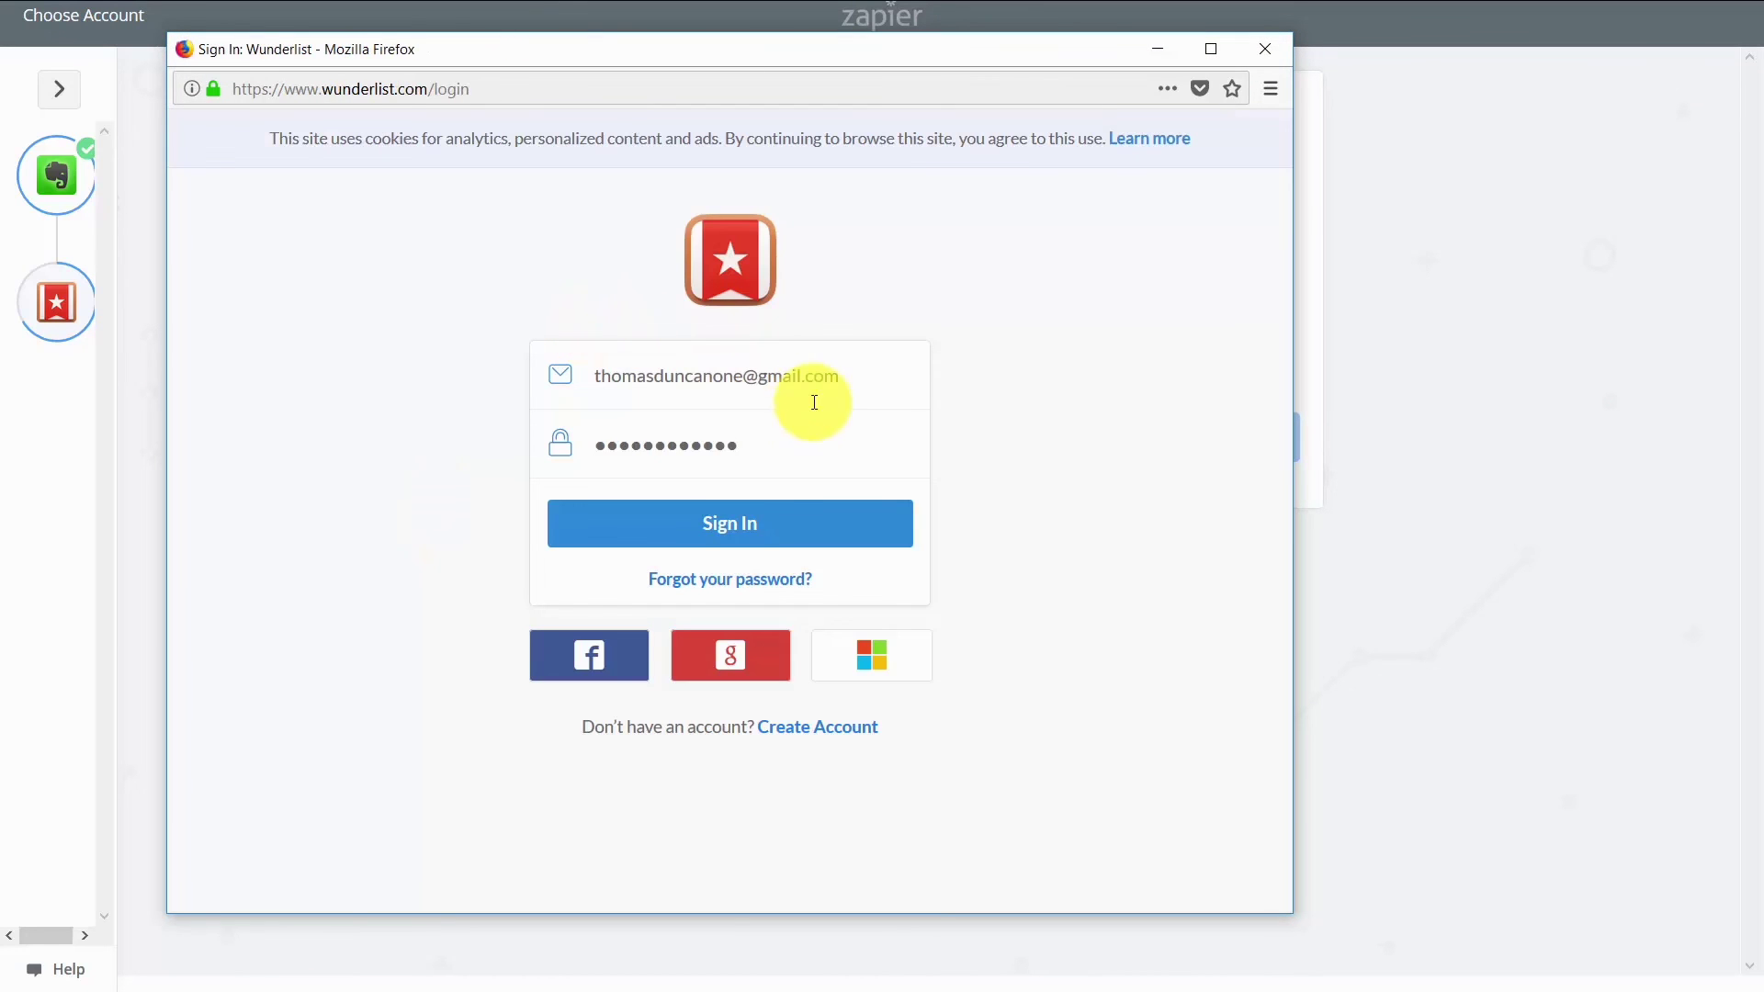
{"action": "left_click", "coordinate": [736, 524]}
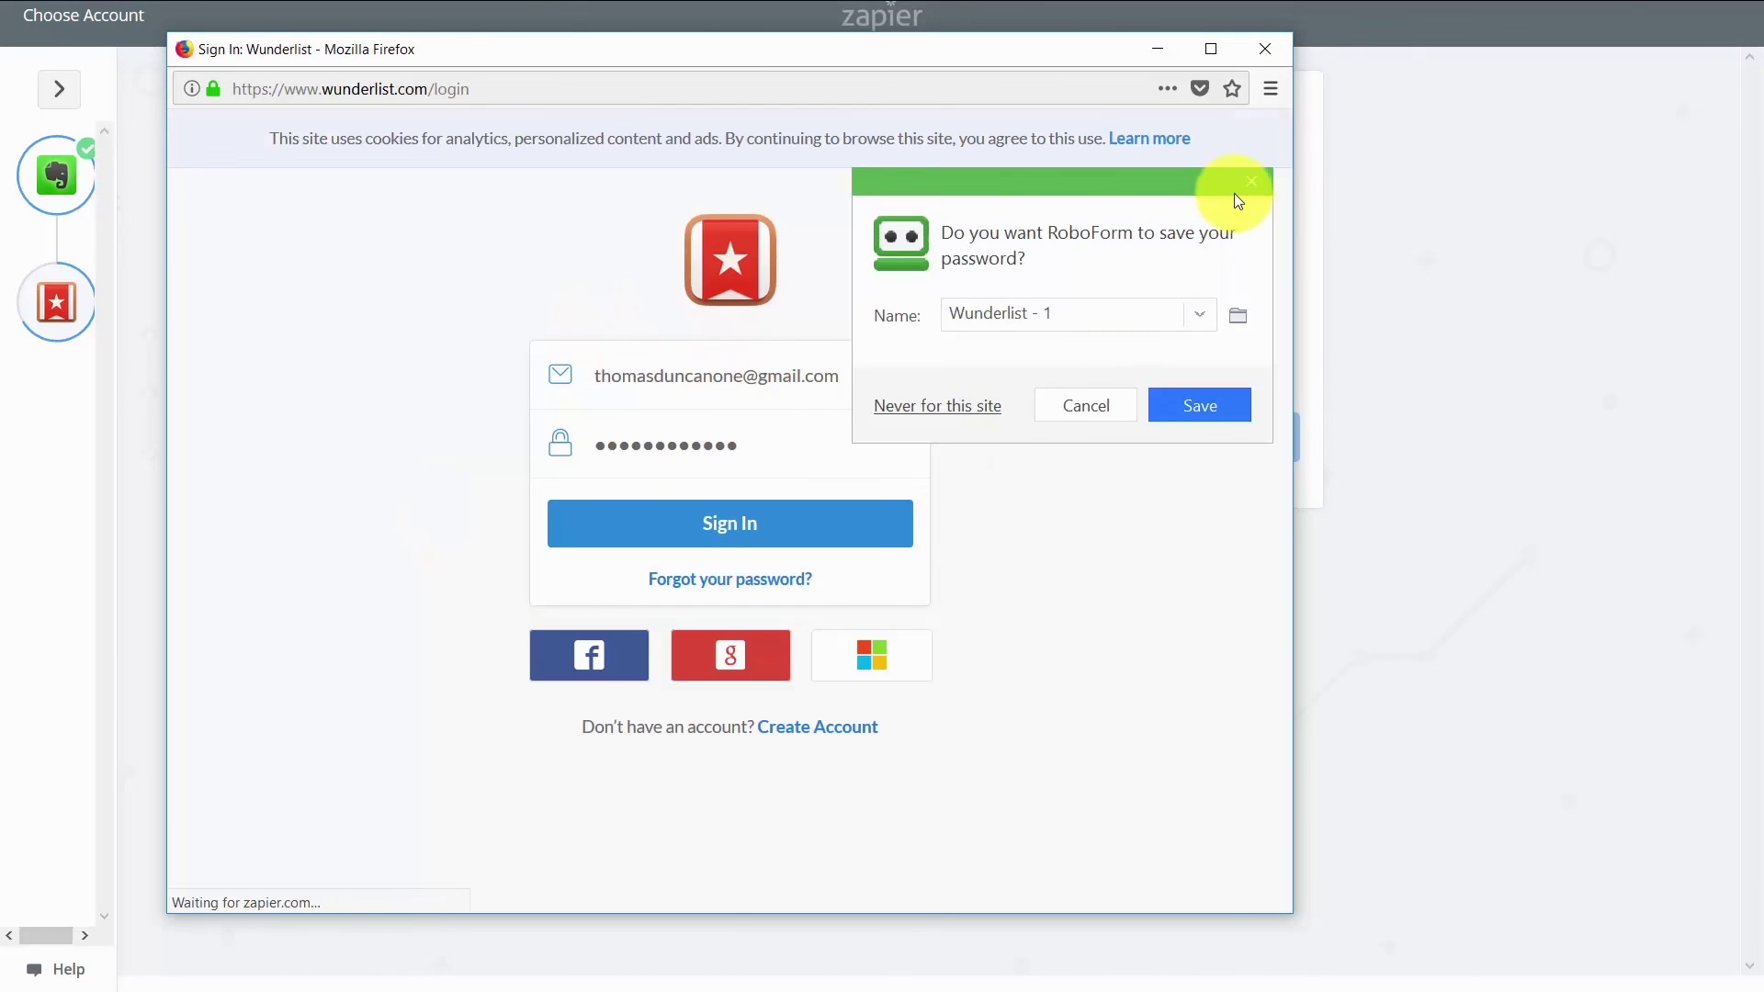
{"action": "left_click", "coordinate": [1252, 181]}
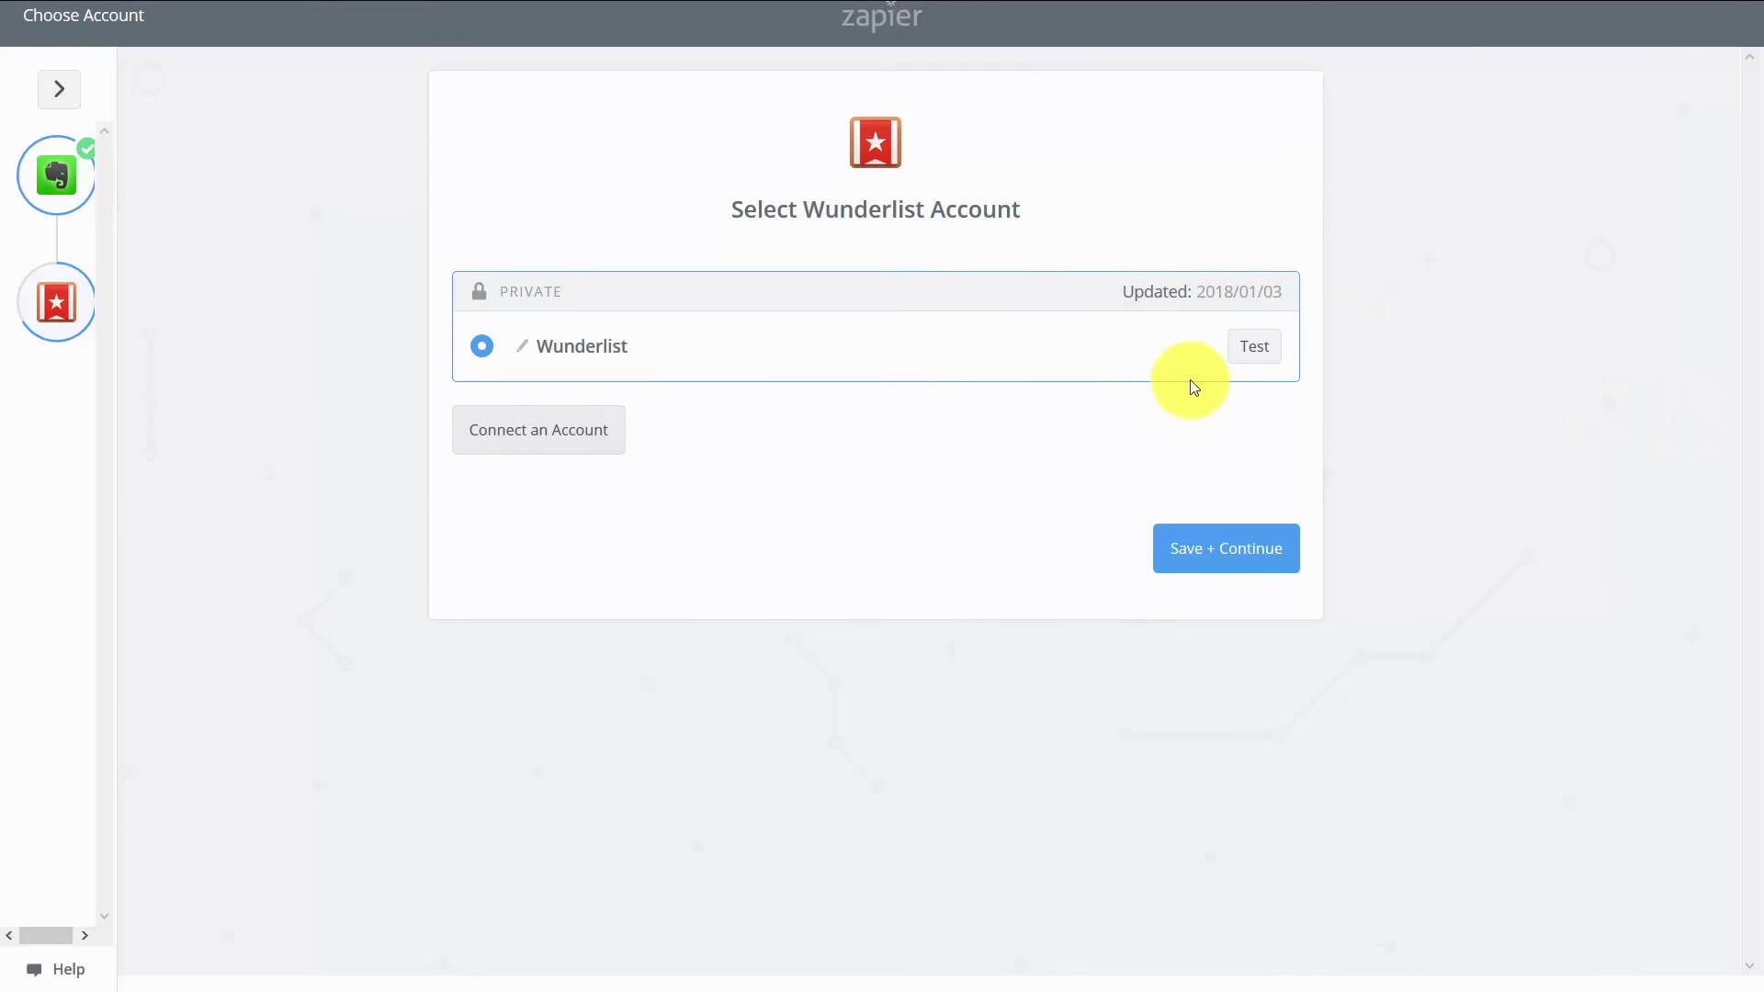
{"action": "left_click", "coordinate": [1241, 361]}
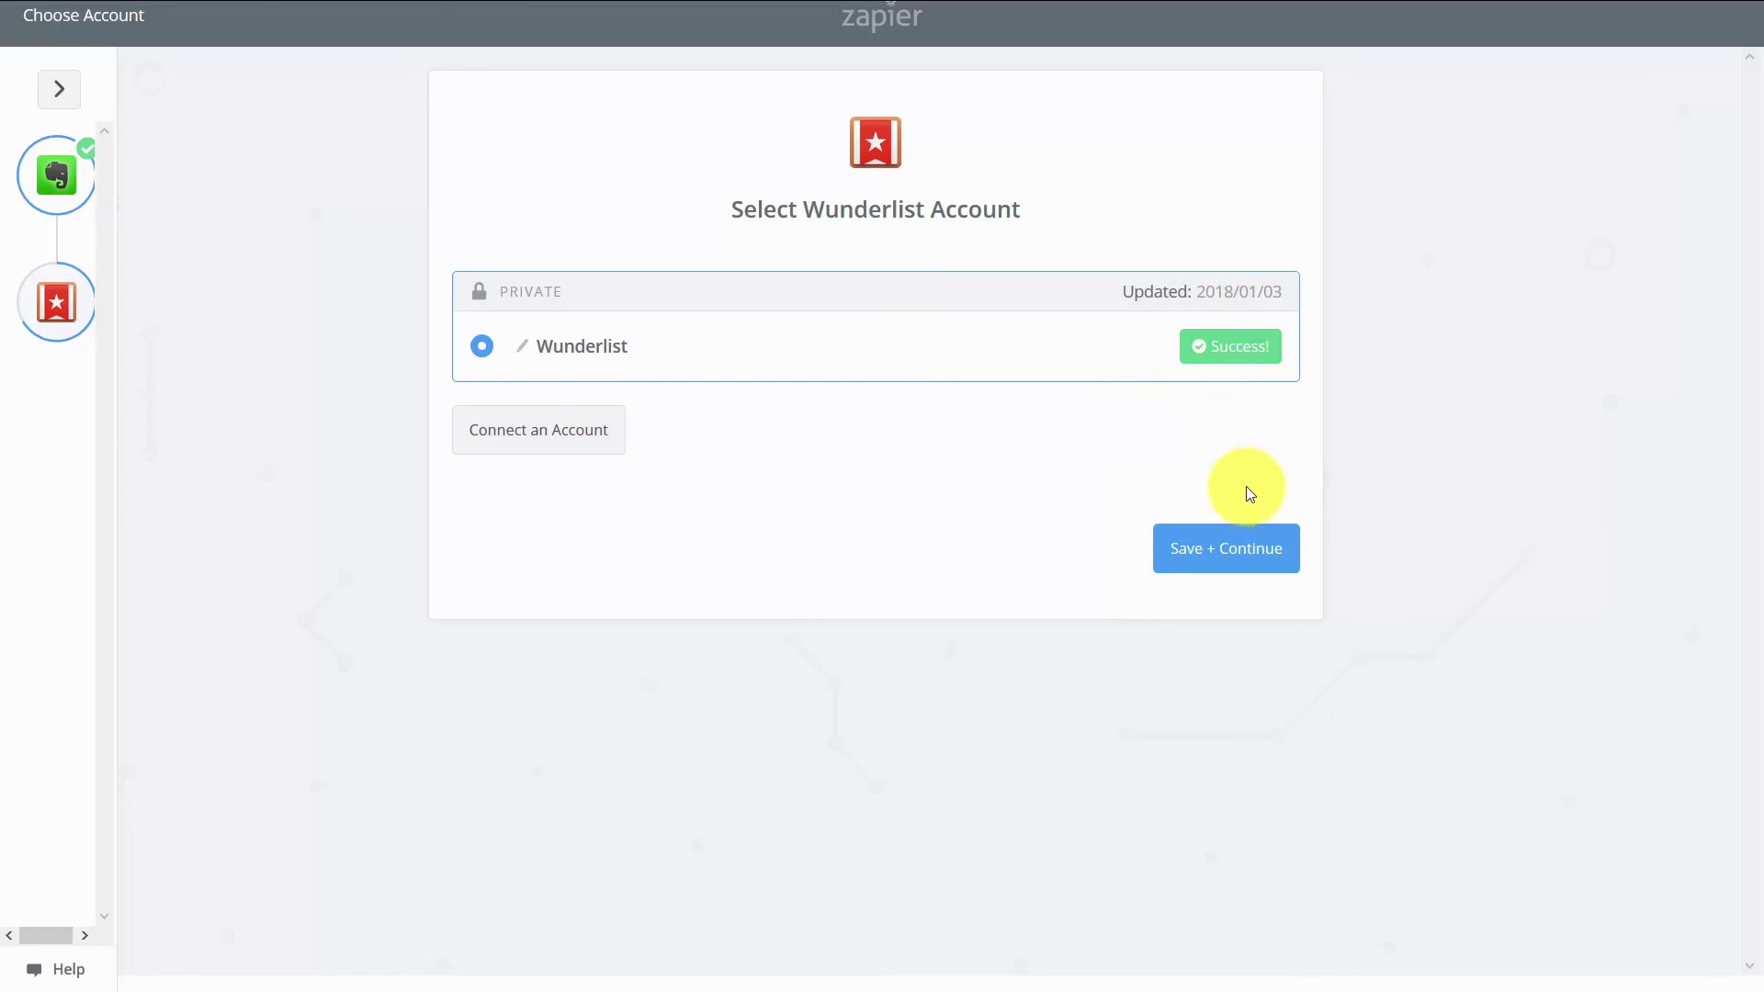
{"action": "left_click", "coordinate": [1225, 549]}
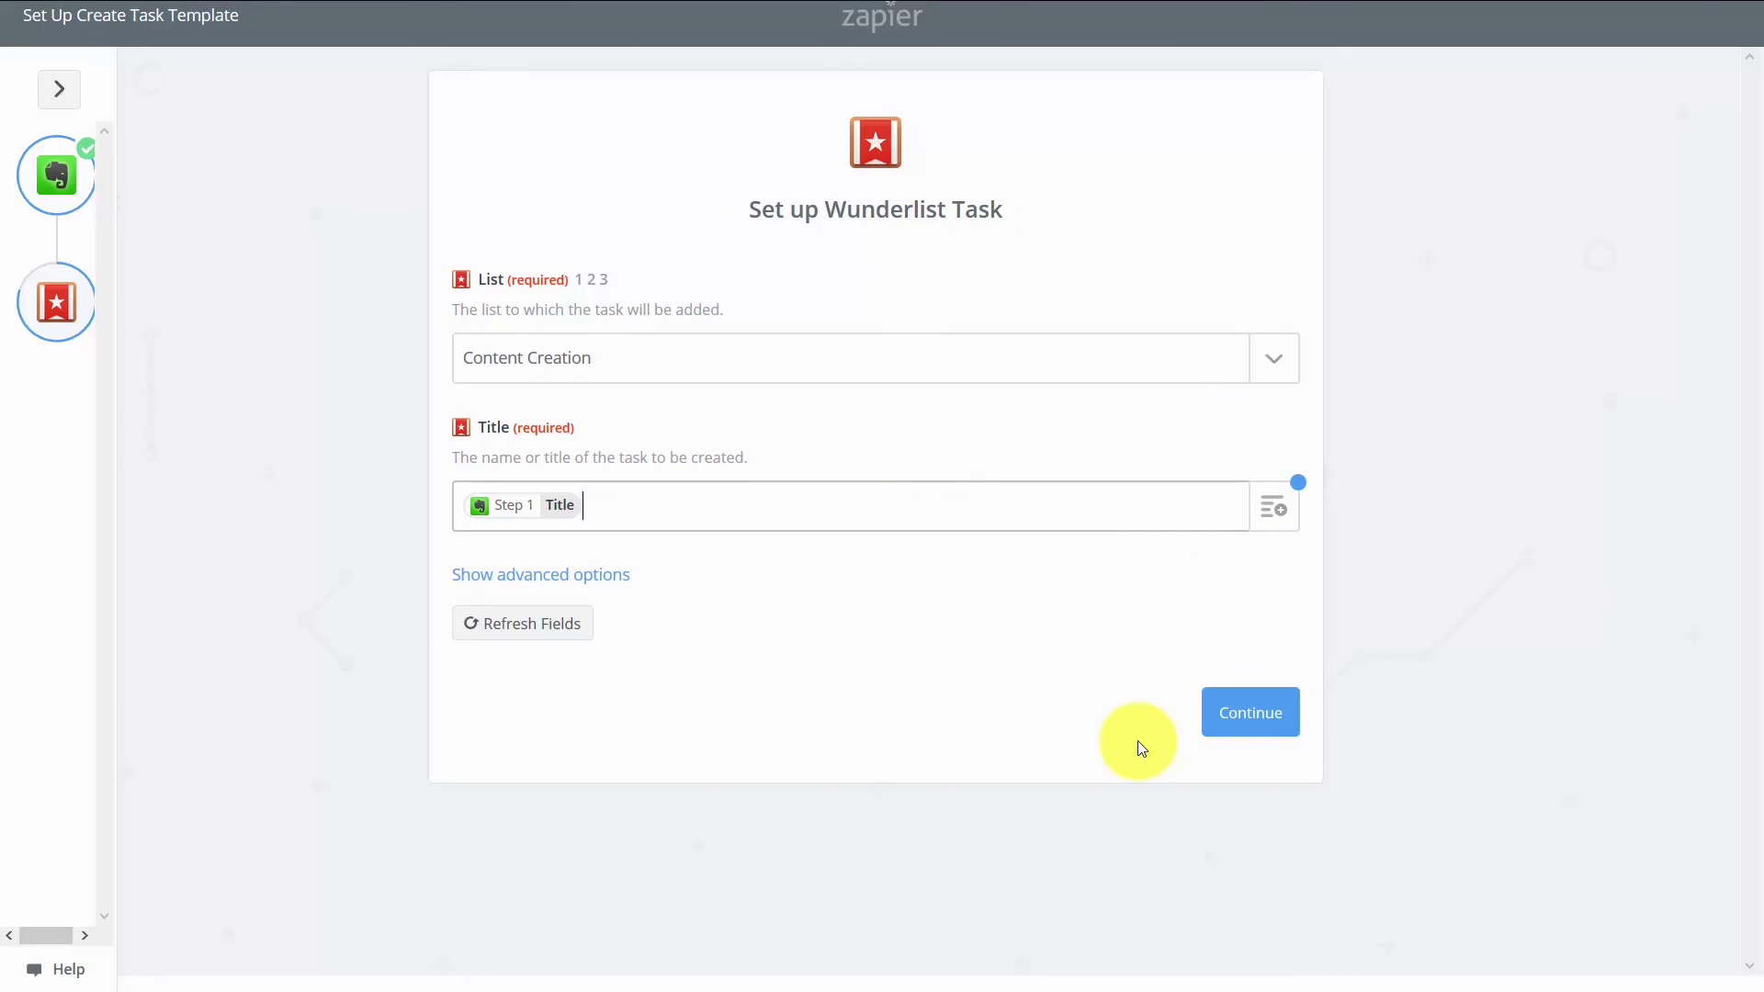
Step: Append 'Content Creation' after the Title chip and send a test task to Wunderlist
{"action": "type", "text": "Content Creation"}
{"action": "left_click", "coordinate": [1244, 720]}
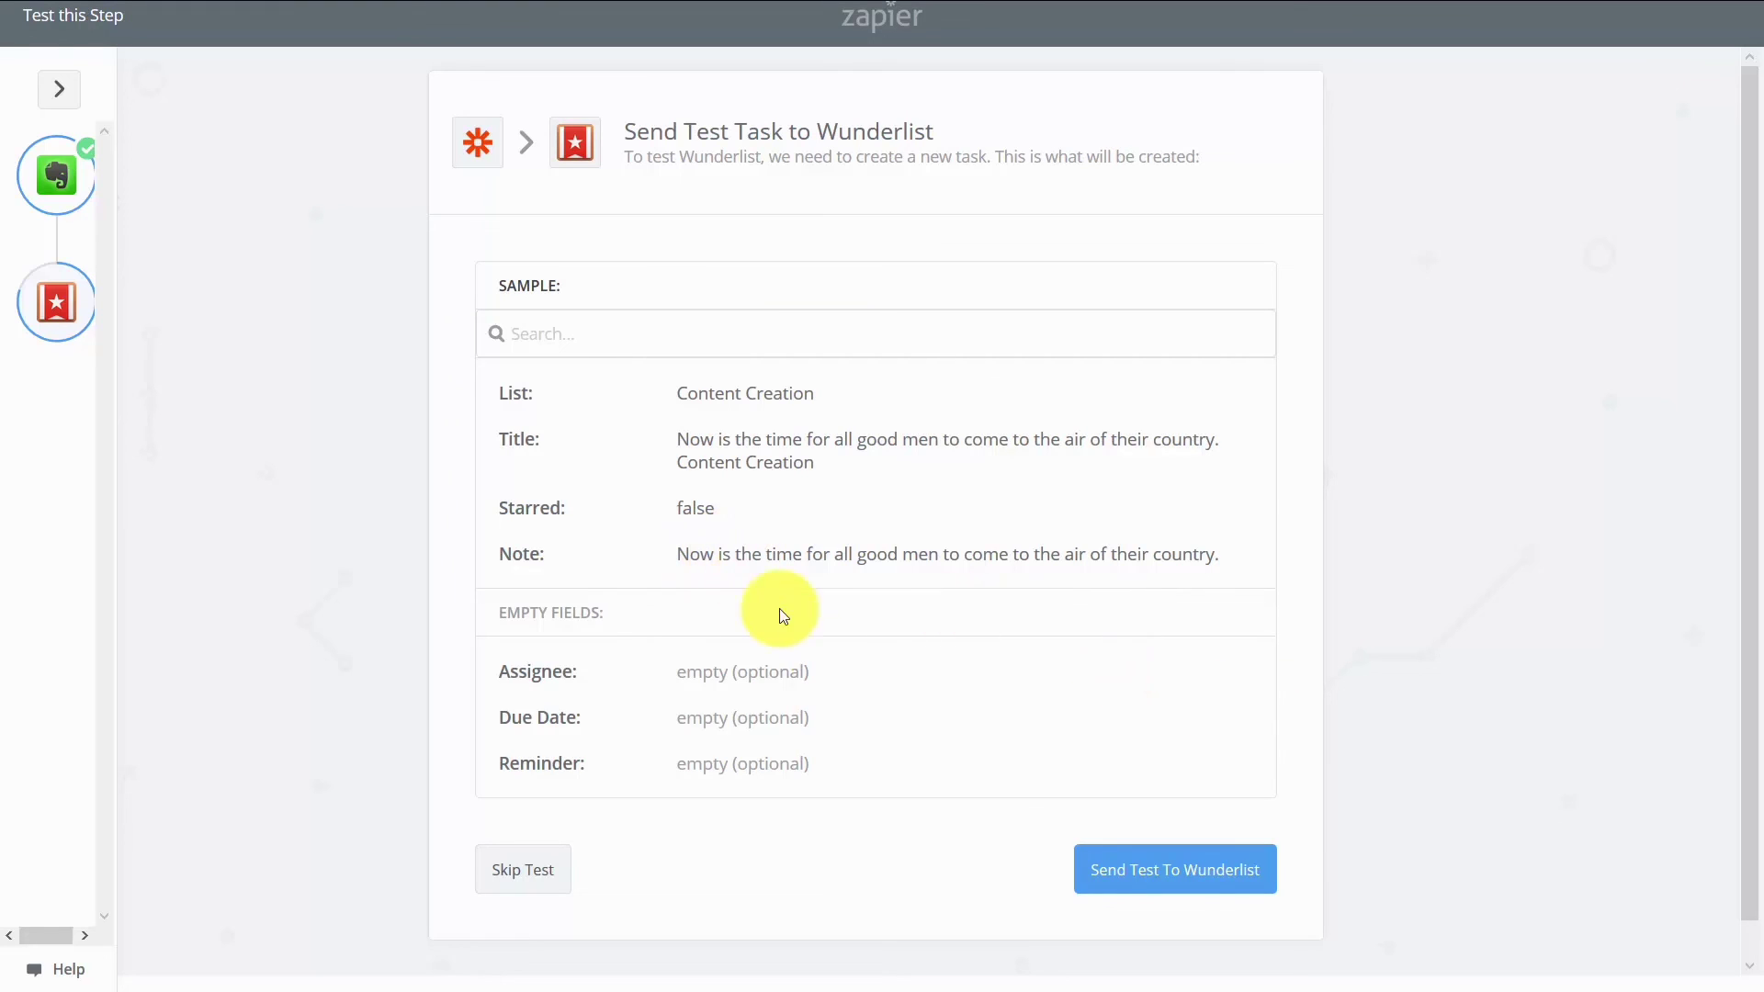
{"action": "left_click", "coordinate": [1146, 873]}
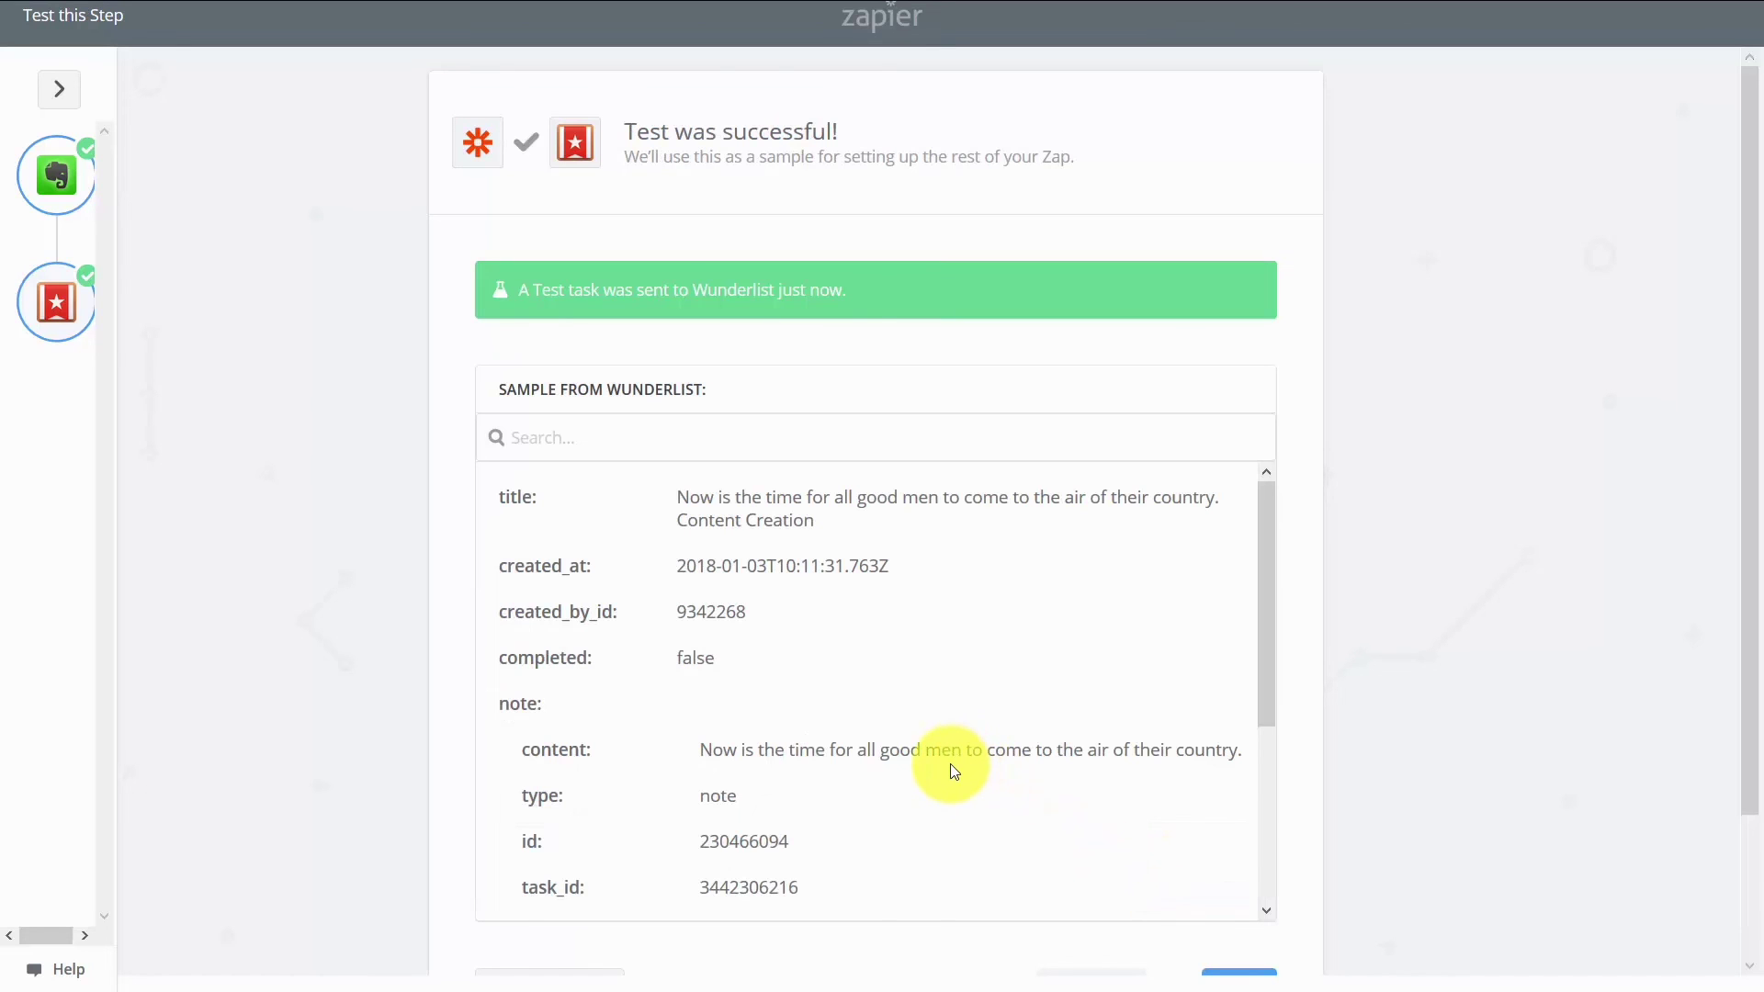
{"action": "scroll", "coordinate": [953, 771], "scroll_direction": "down", "scroll_amount": 3}
{"action": "scroll", "coordinate": [1309, 914], "scroll_direction": "down", "scroll_amount": 2}
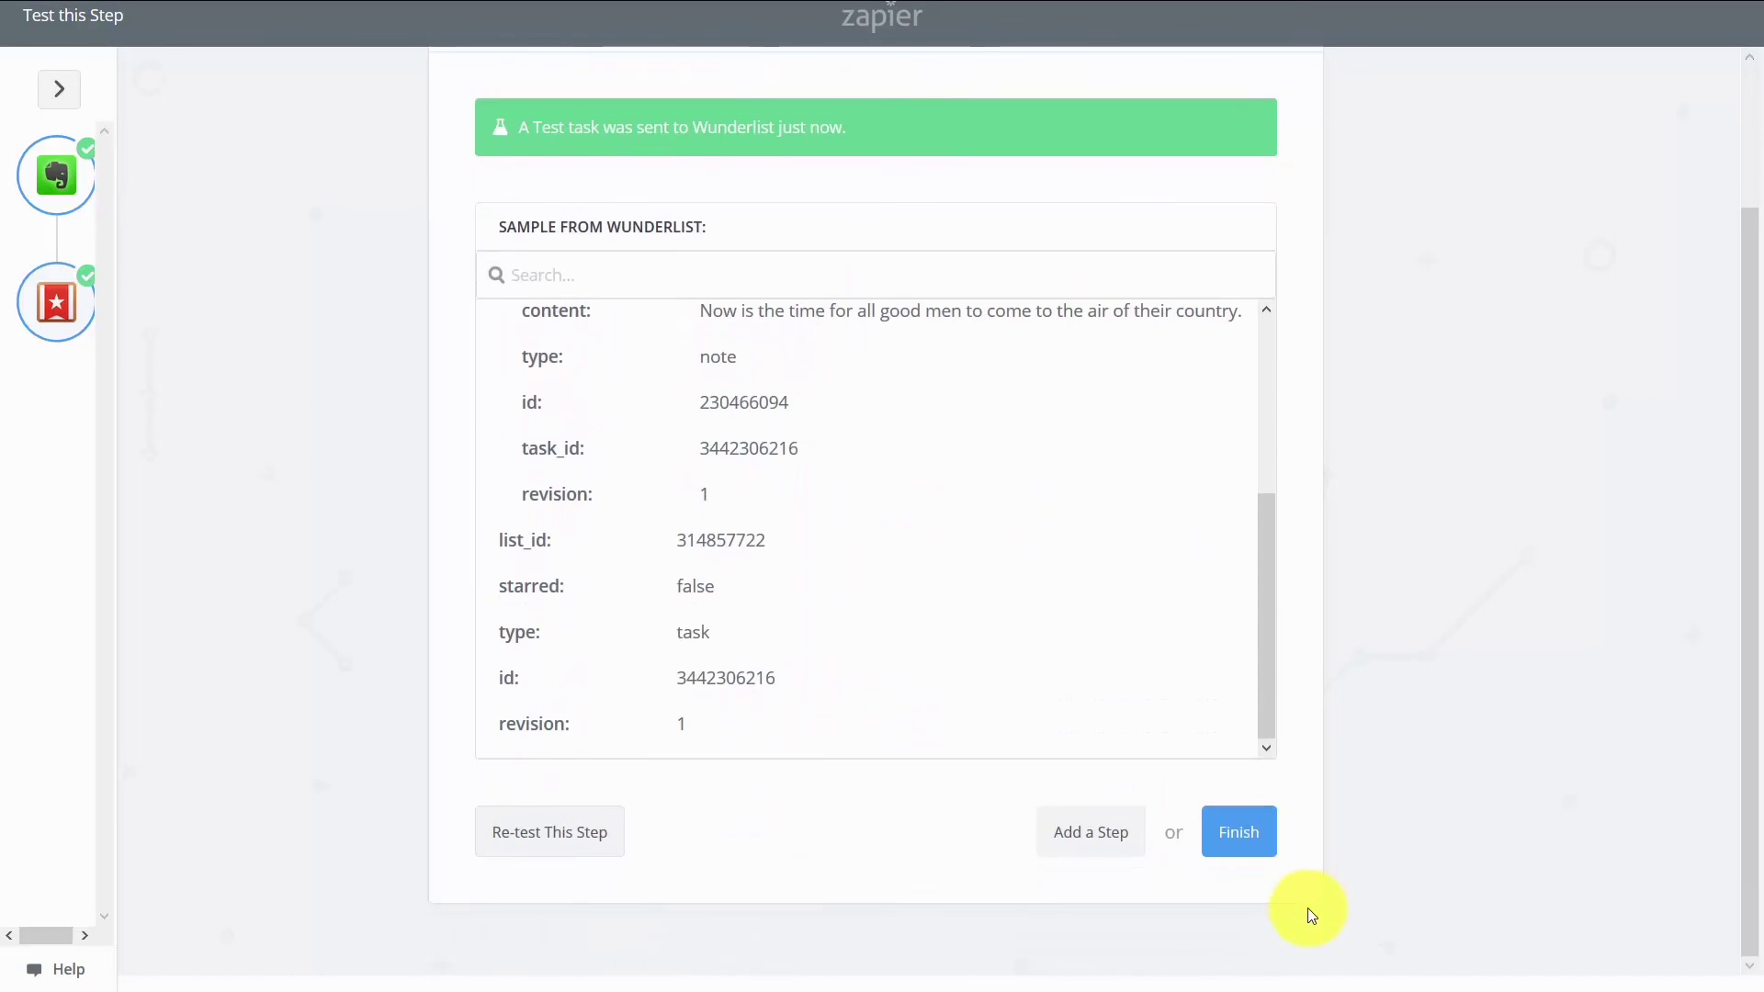
{"action": "scroll", "coordinate": [1311, 916], "scroll_direction": "up", "scroll_amount": 2}
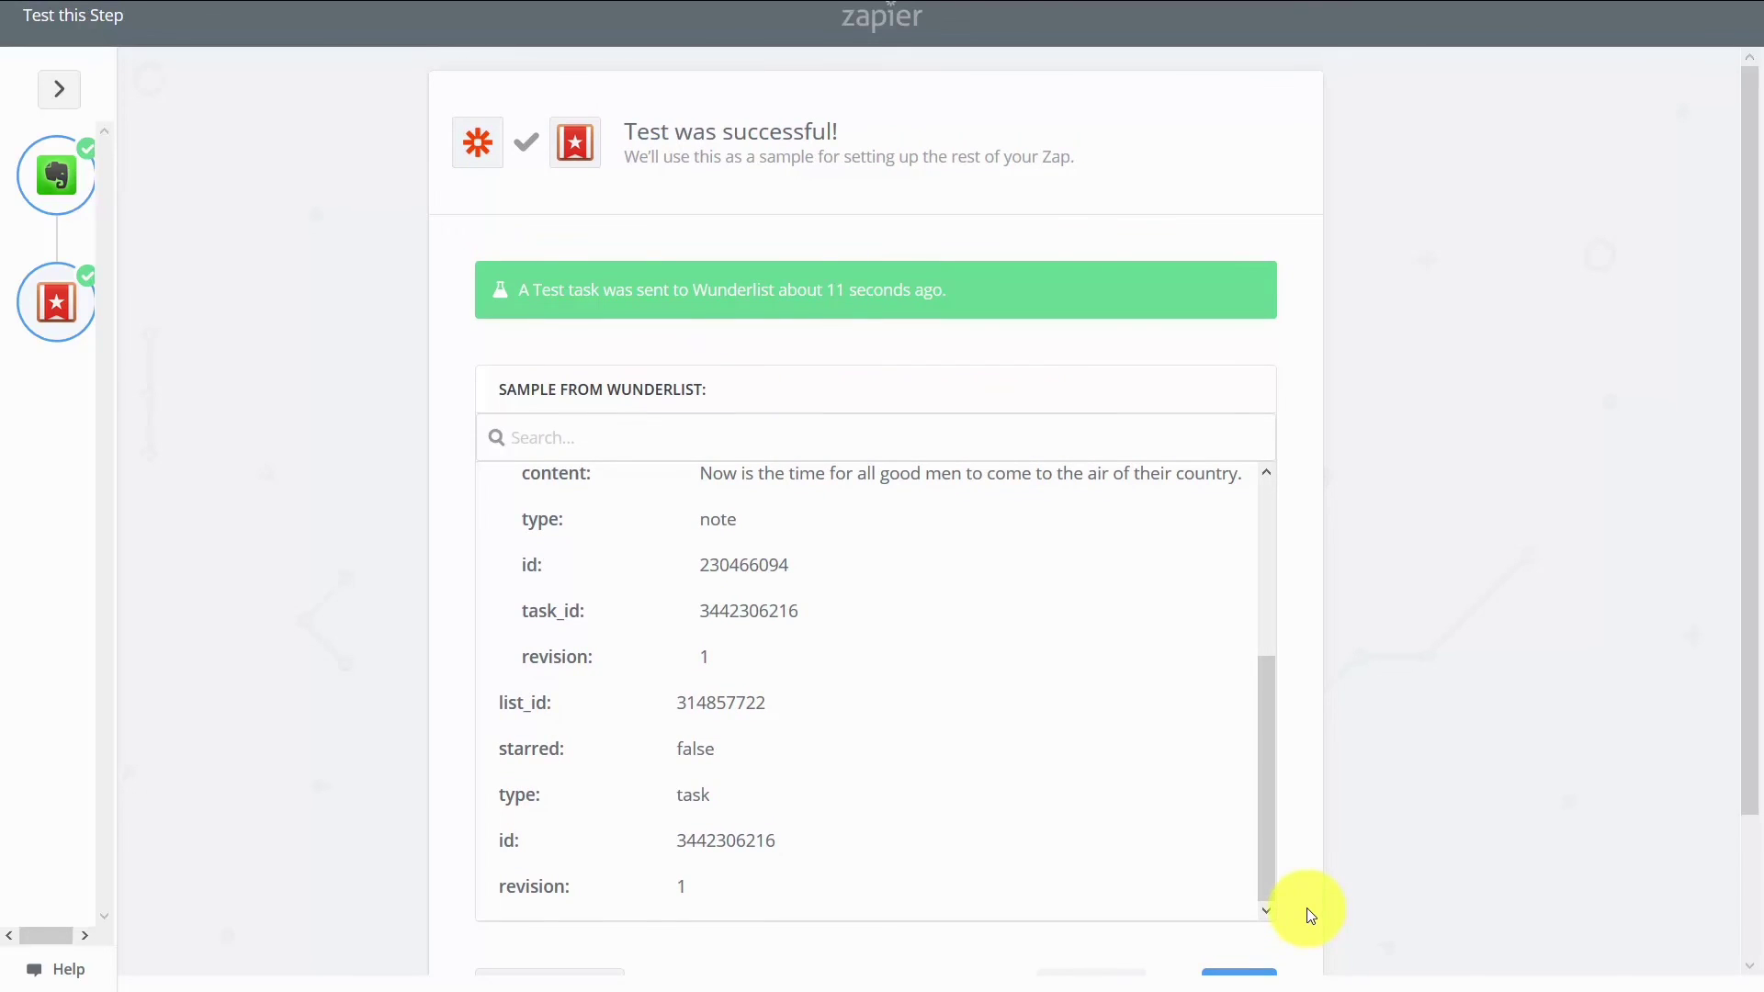
Step: Switch to Wunderlist to confirm the Evernote test note arrived as a Content Creation to-do
{"action": "key", "text": "alt+Tab"}
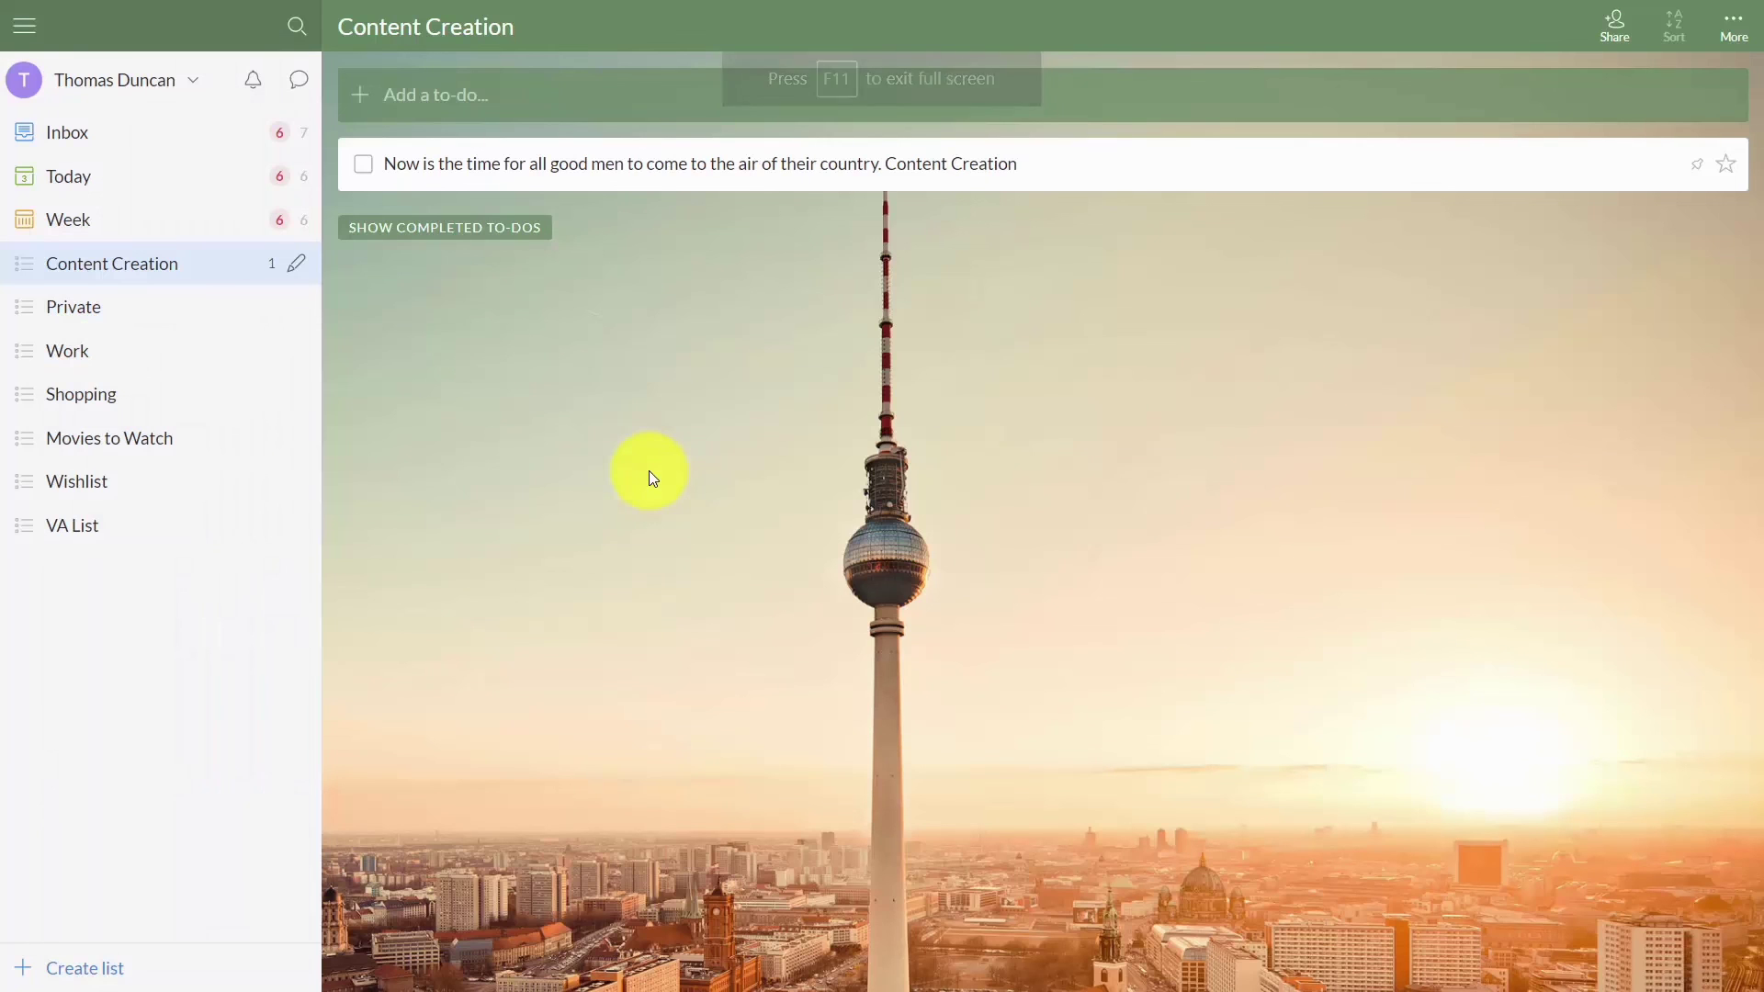